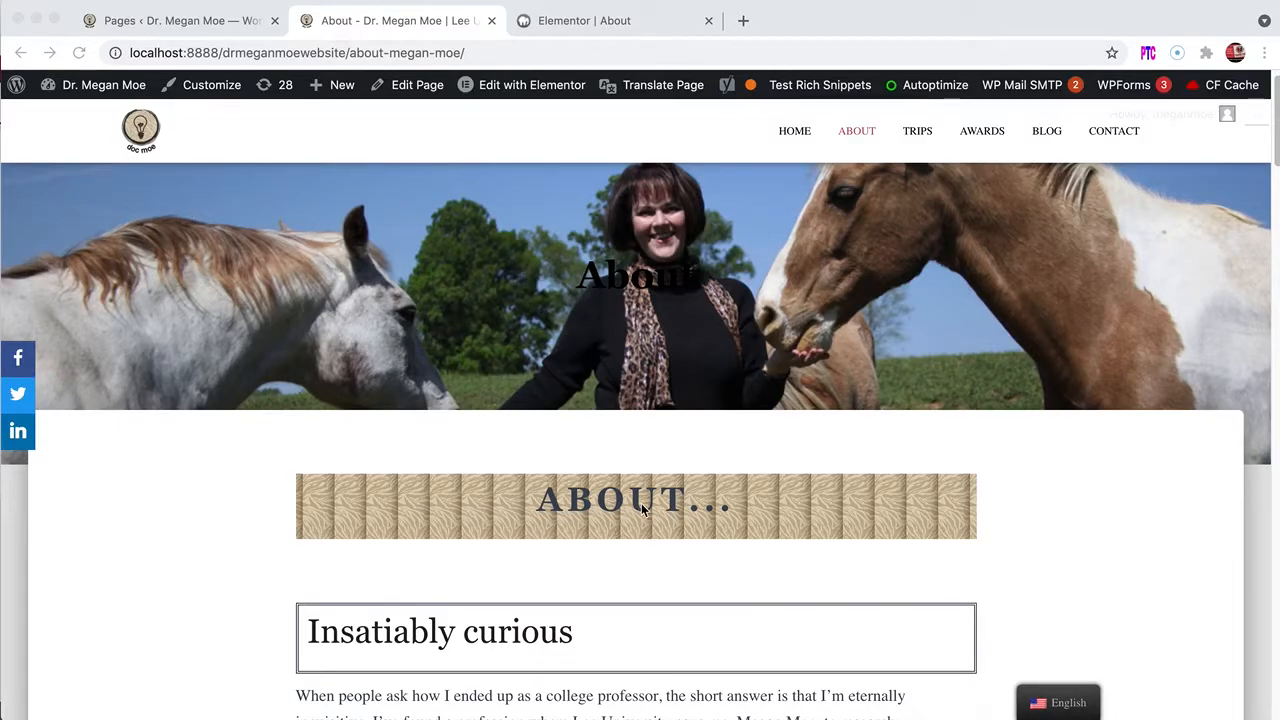
# Step: Open the theme Customizer from the About page and view its Site Identity settings
pyautogui.scroll(-5, 400, 630)
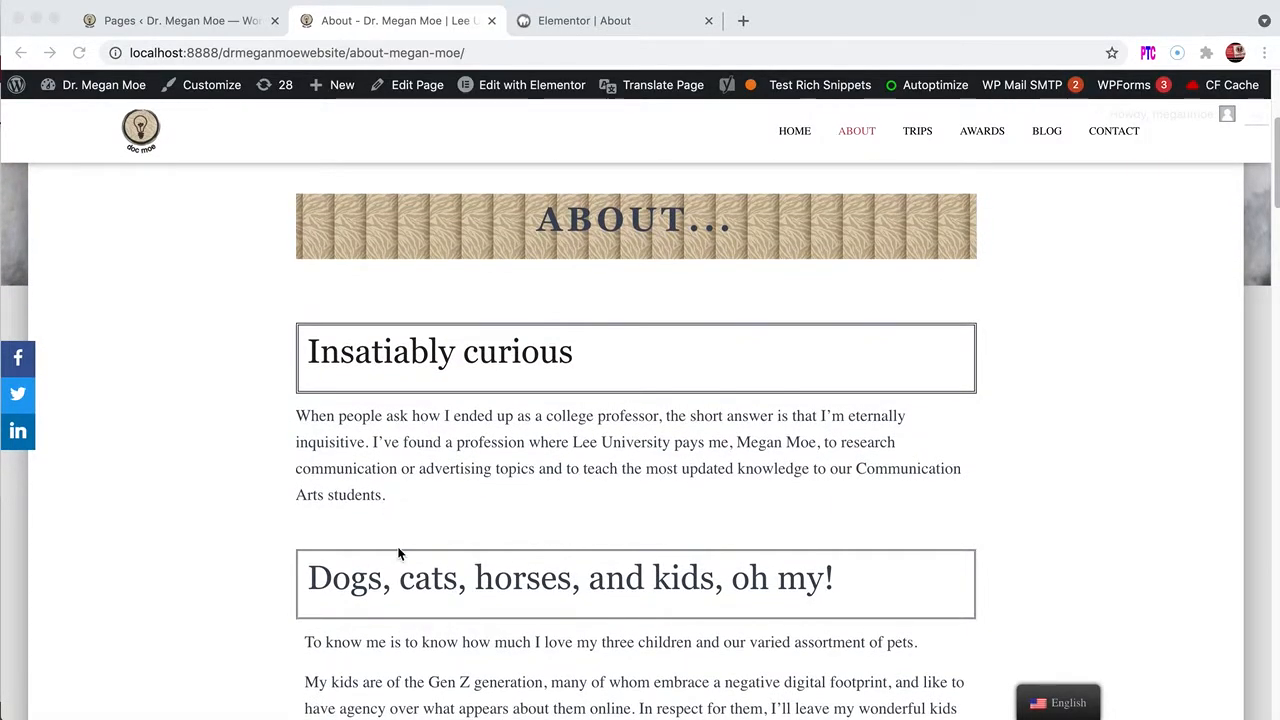
pyautogui.scroll(5, 400, 550)
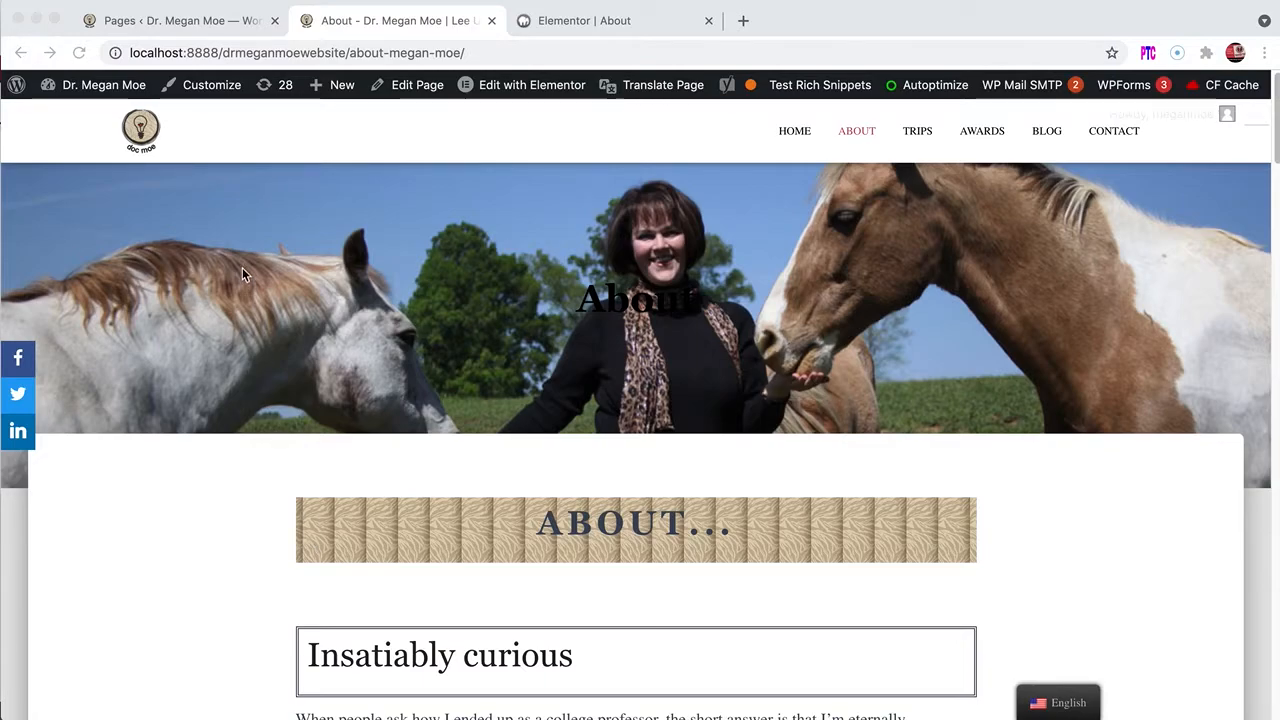
pyautogui.click(204, 88)
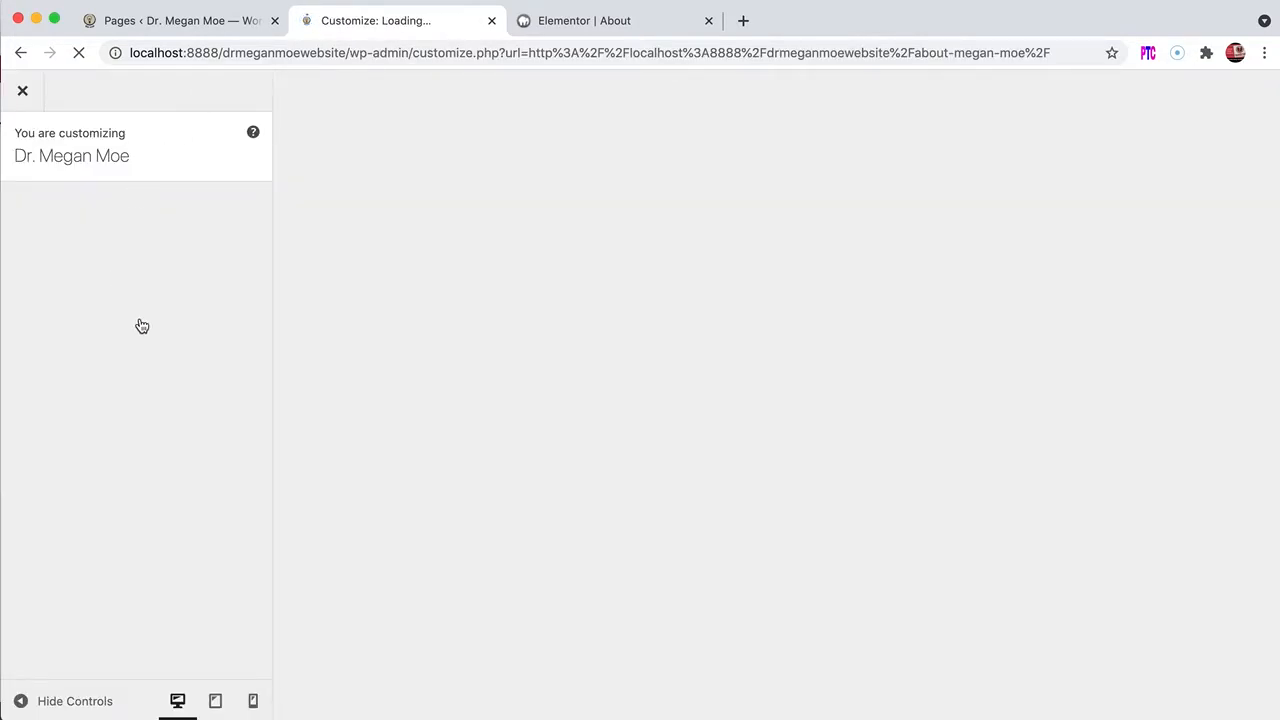
pyautogui.scroll(-1, 141, 326)
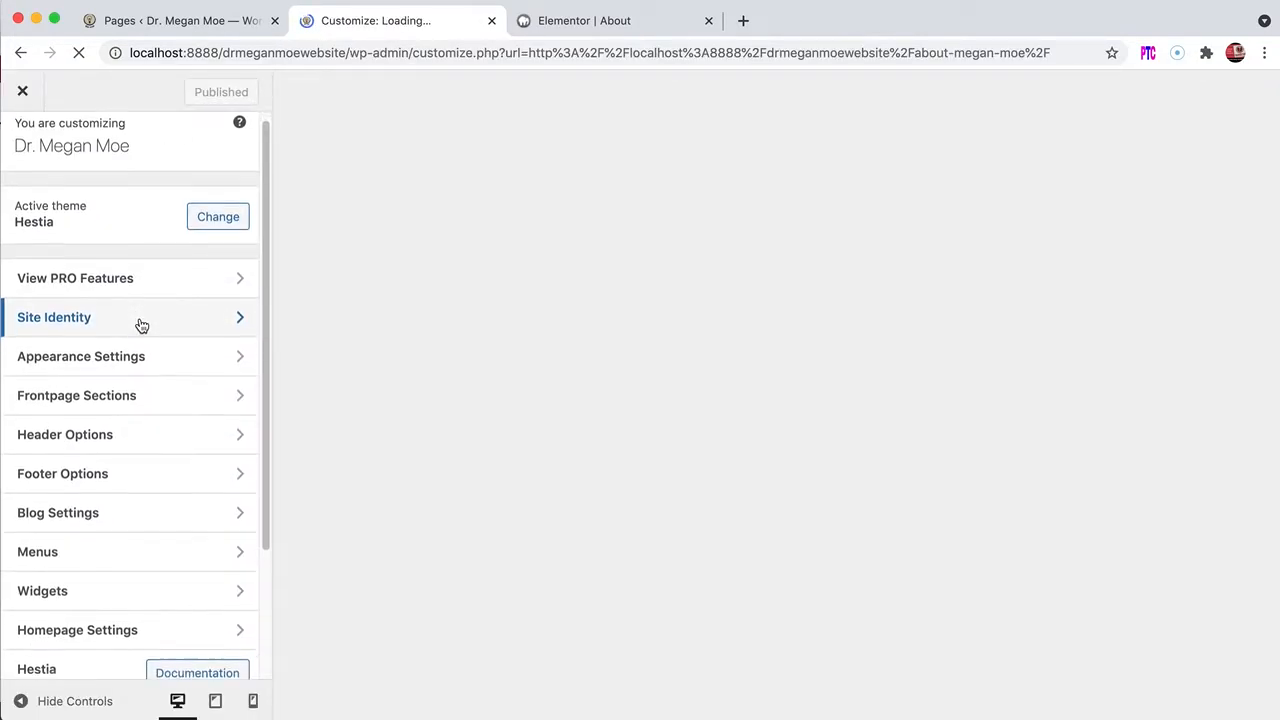
pyautogui.scroll(-1, 141, 326)
pyautogui.scroll(1, 140, 323)
pyautogui.scroll(-1, 150, 320)
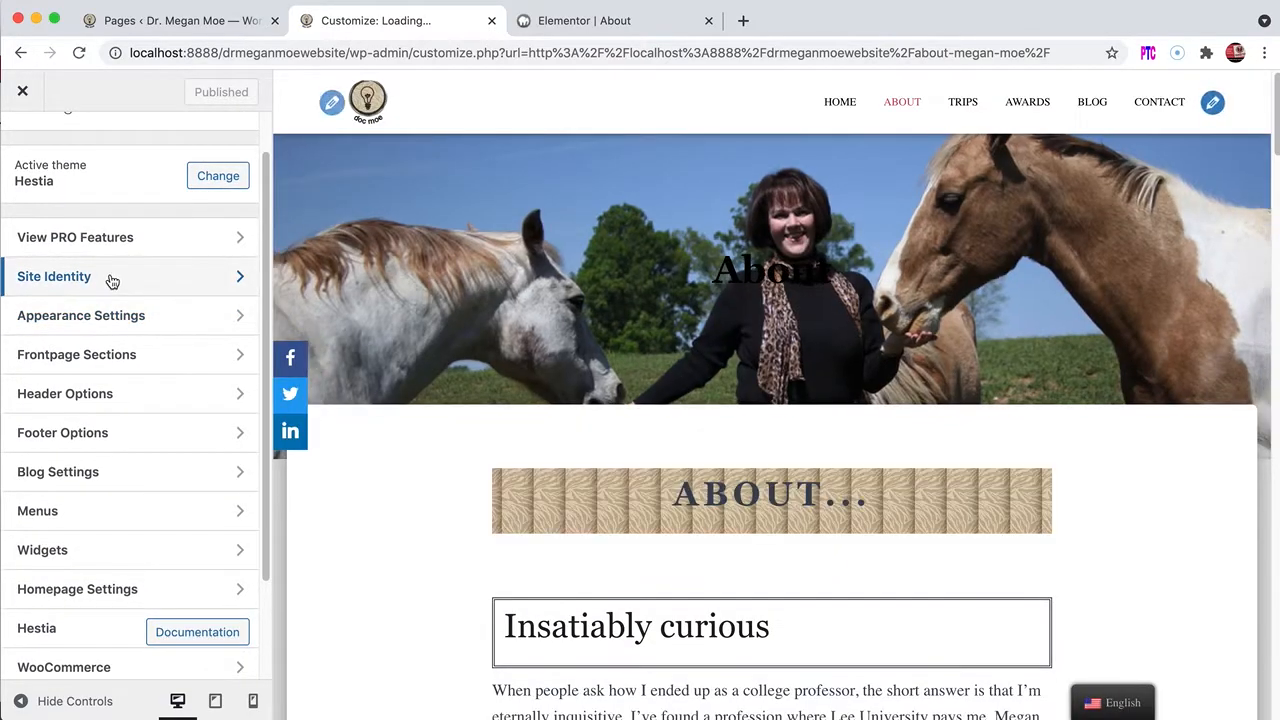
pyautogui.click(113, 282)
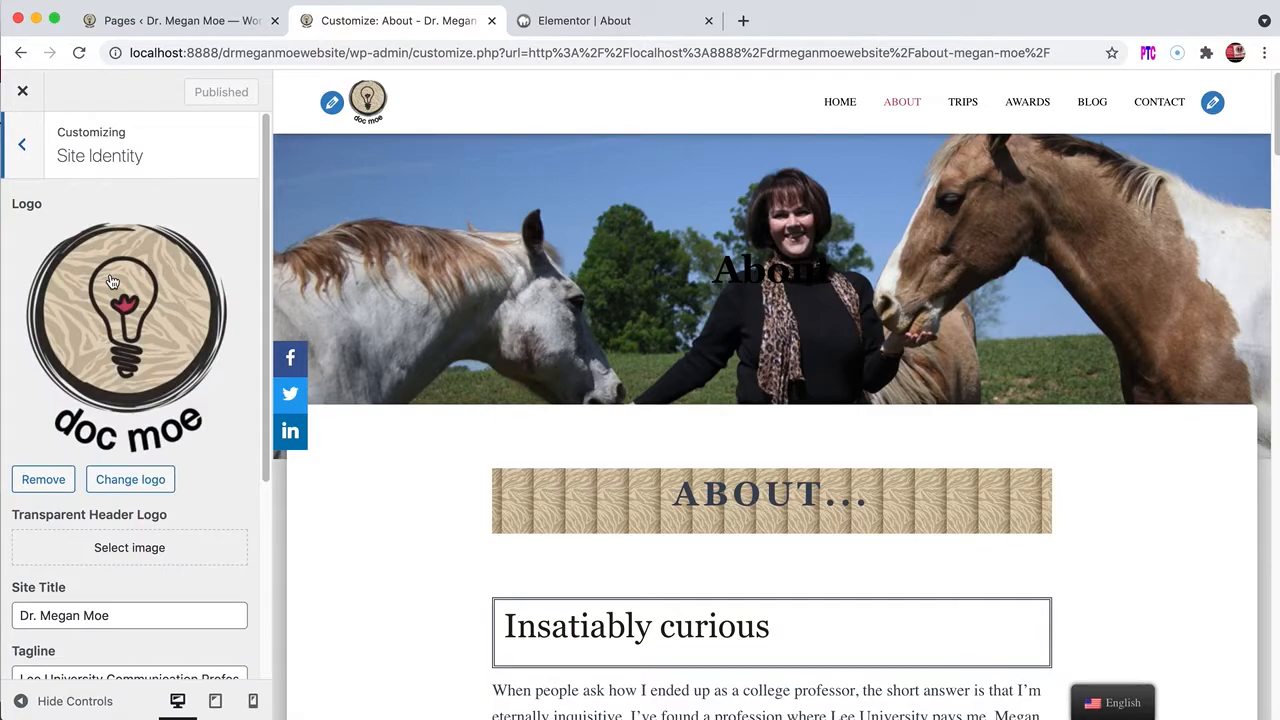
pyautogui.click(24, 149)
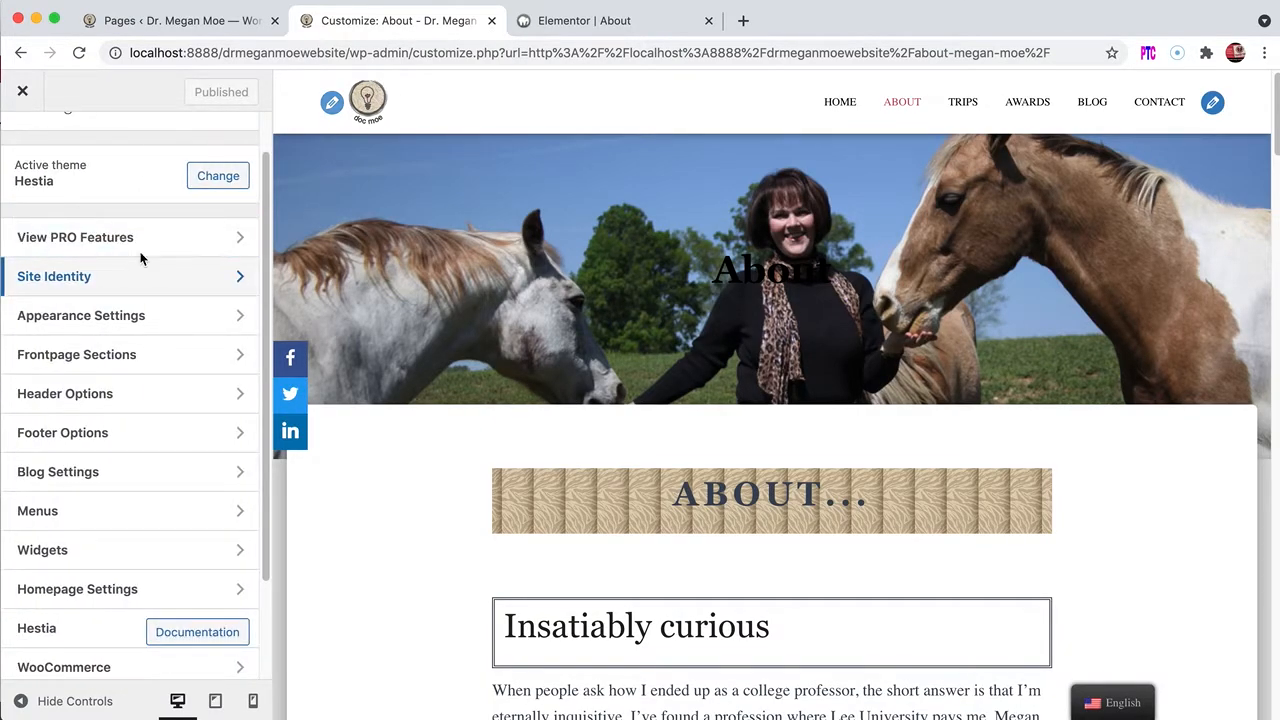
# Step: Open the Typography section of Appearance Settings and review the heading font, body font and font subset options
pyautogui.click(43, 323)
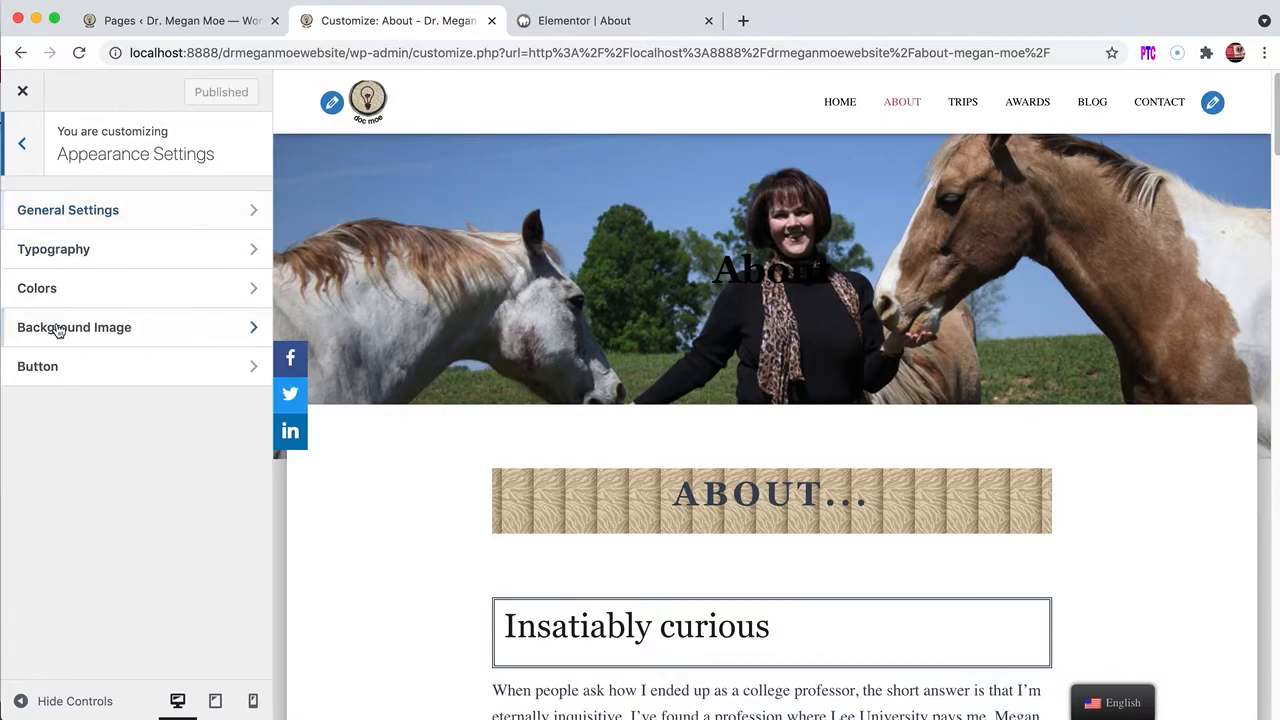
pyautogui.click(49, 251)
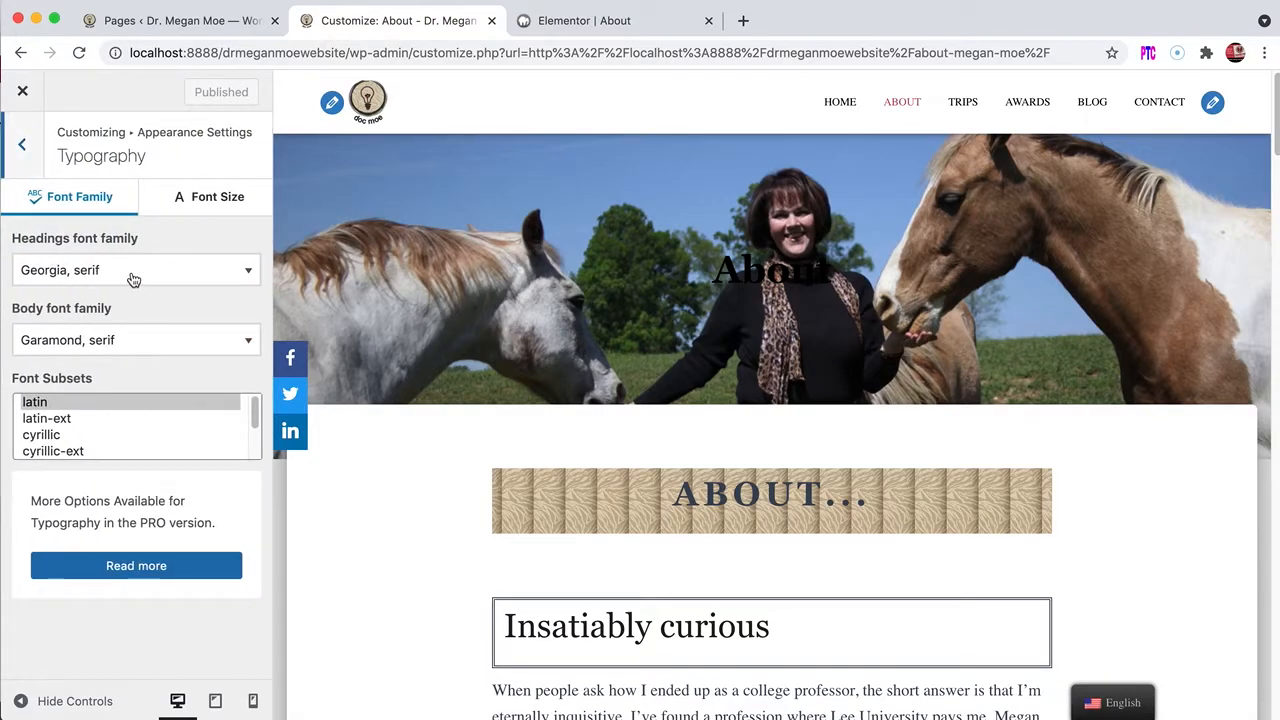
pyautogui.scroll(-1, 98, 434)
pyautogui.scroll(1, 98, 434)
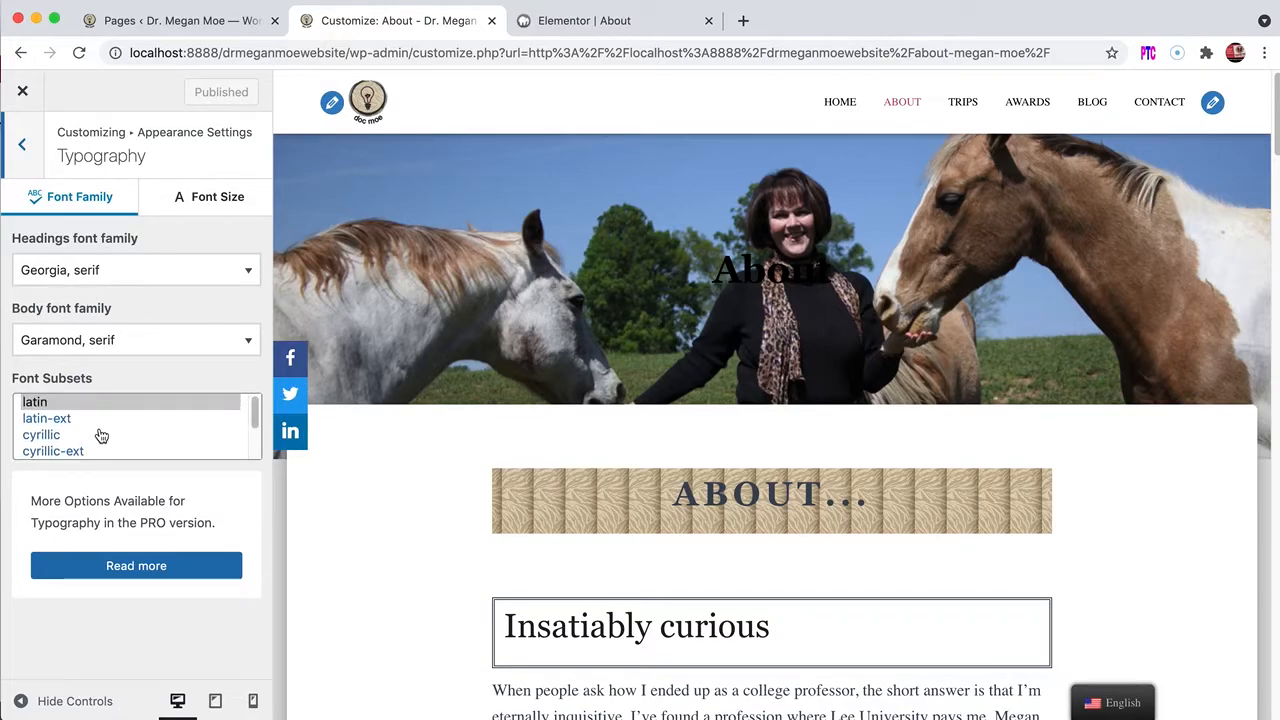
pyautogui.scroll(-2, 103, 410)
pyautogui.scroll(3, 101, 410)
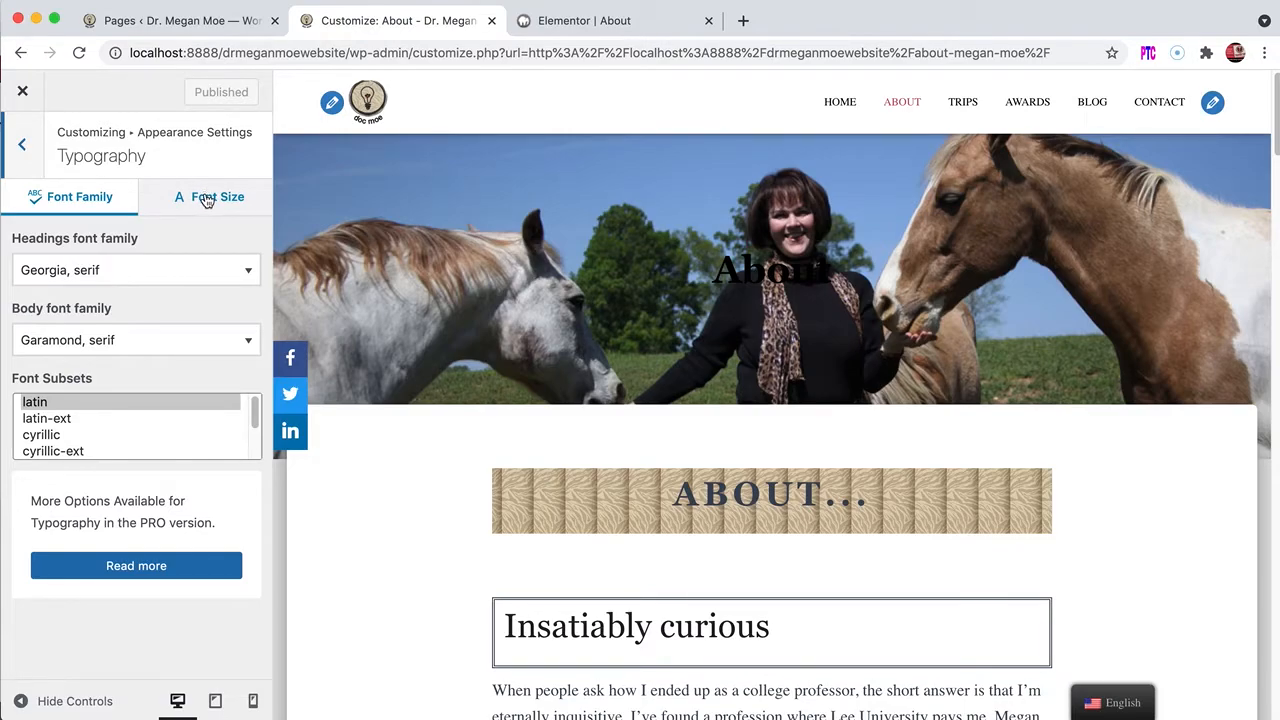
# Step: Browse the fonts available for the headings font family
pyautogui.click(250, 272)
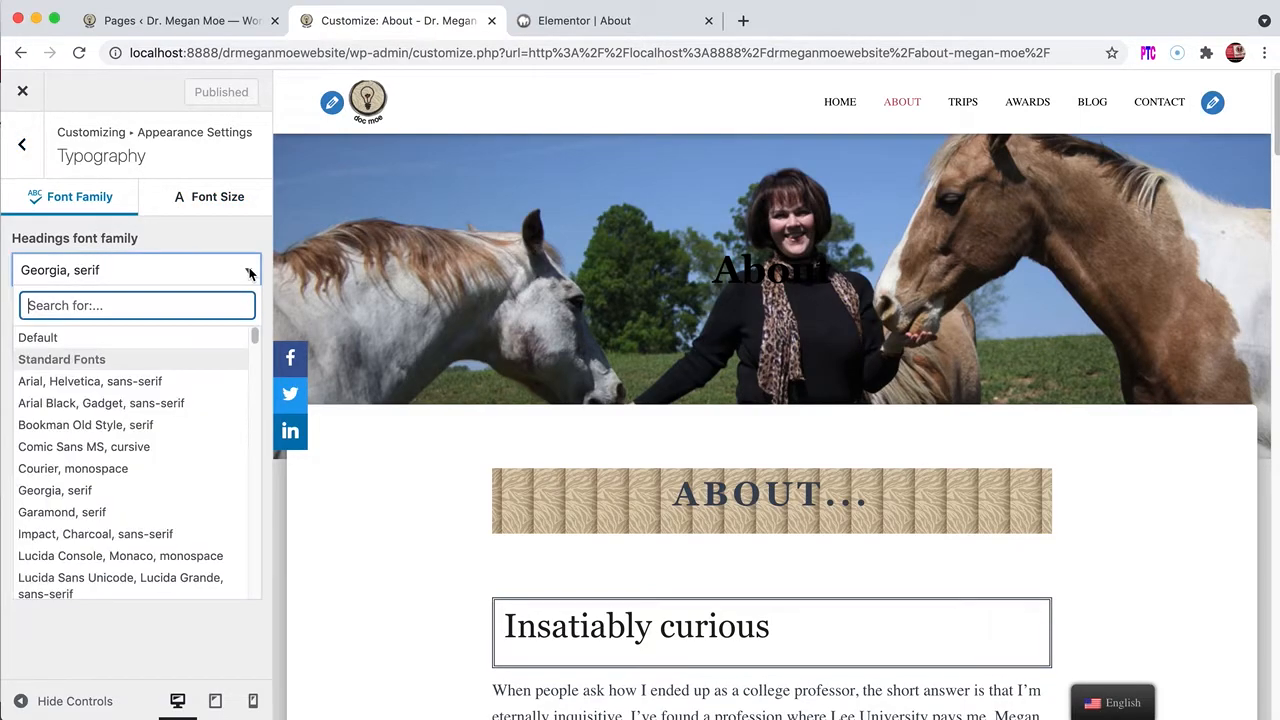
pyautogui.scroll(-3, 106, 482)
pyautogui.scroll(-15, 106, 482)
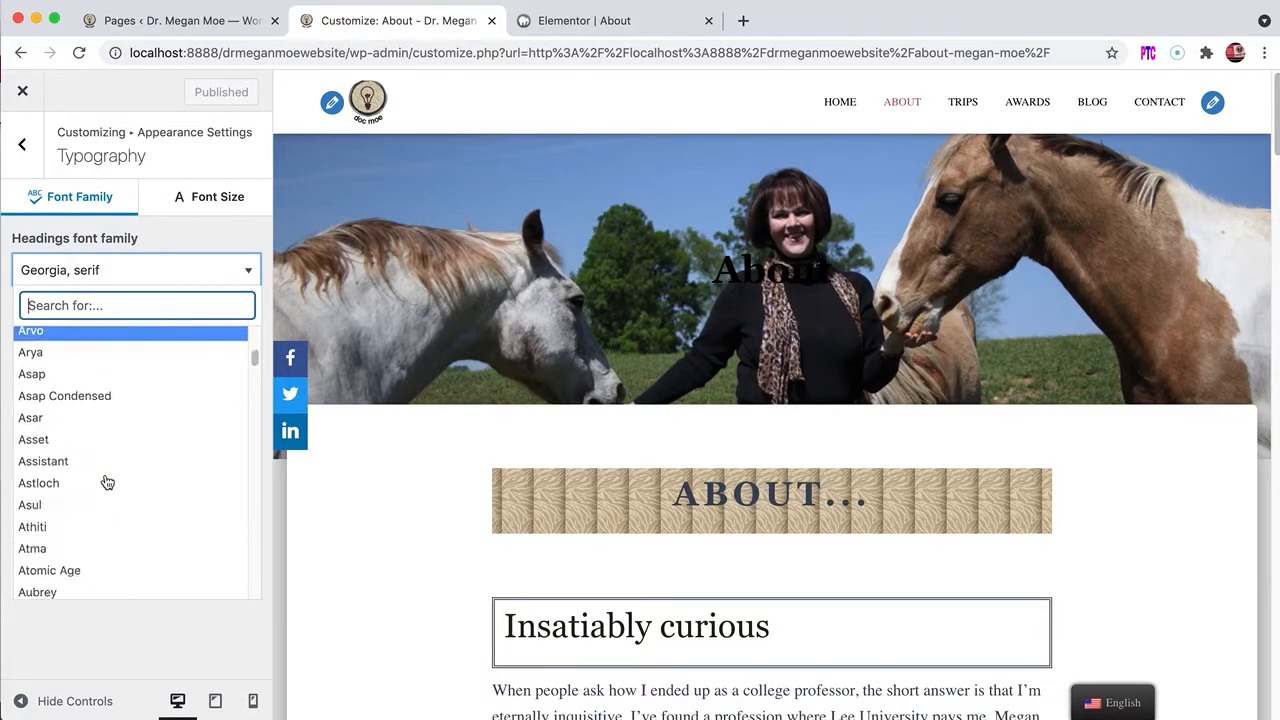
pyautogui.scroll(-10, 106, 482)
pyautogui.scroll(8, 106, 482)
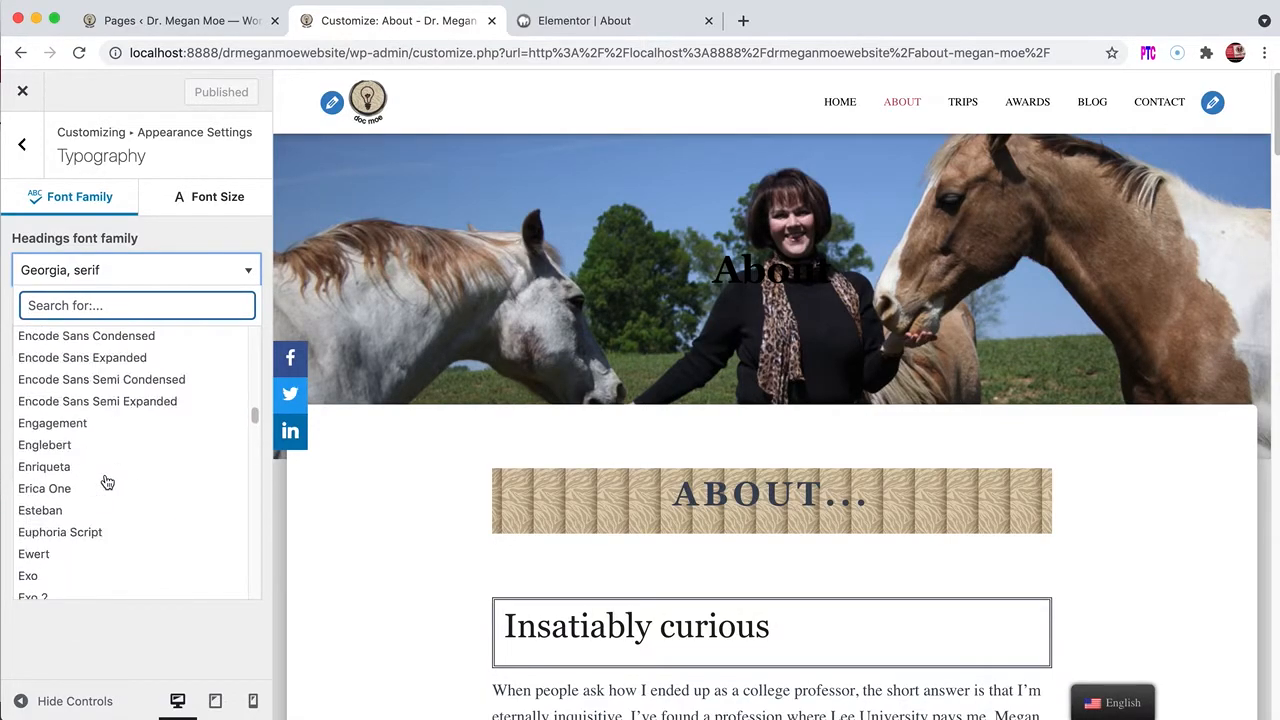
# Step: Review the font size settings for posts, pages and frontpage sections, and return to the main Customizer list
pyautogui.click(205, 197)
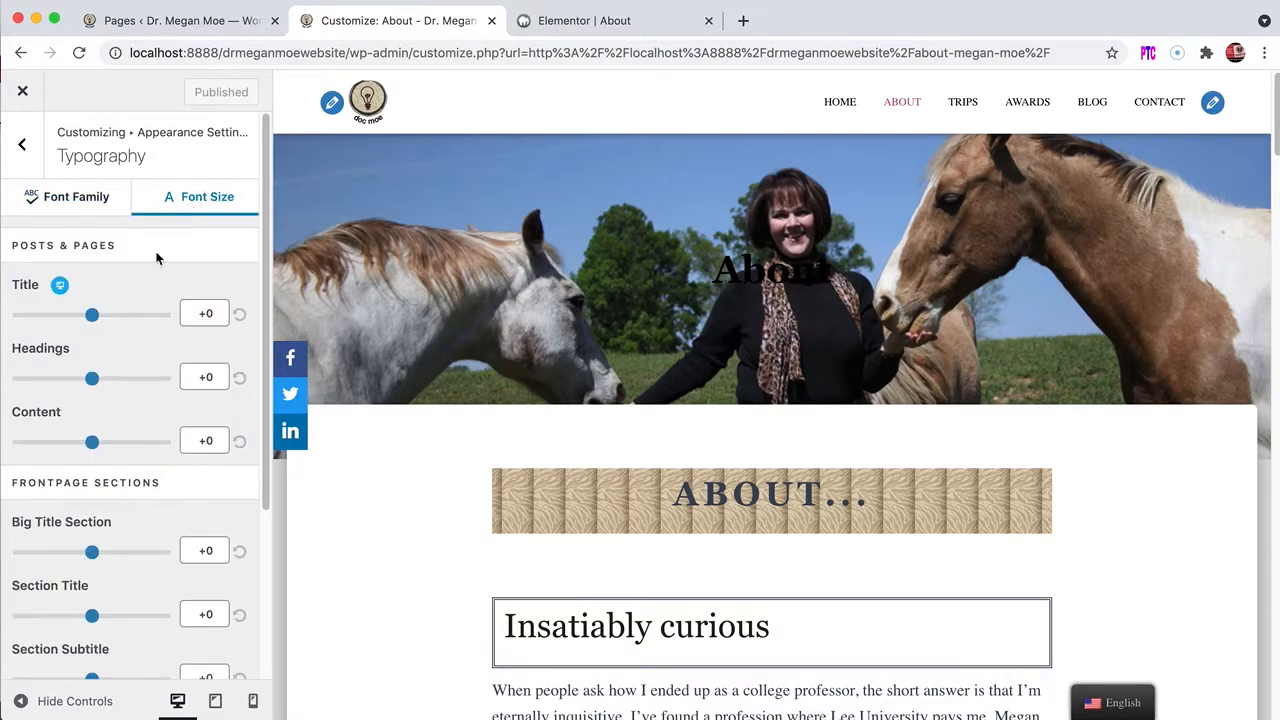
pyautogui.scroll(-1, 121, 412)
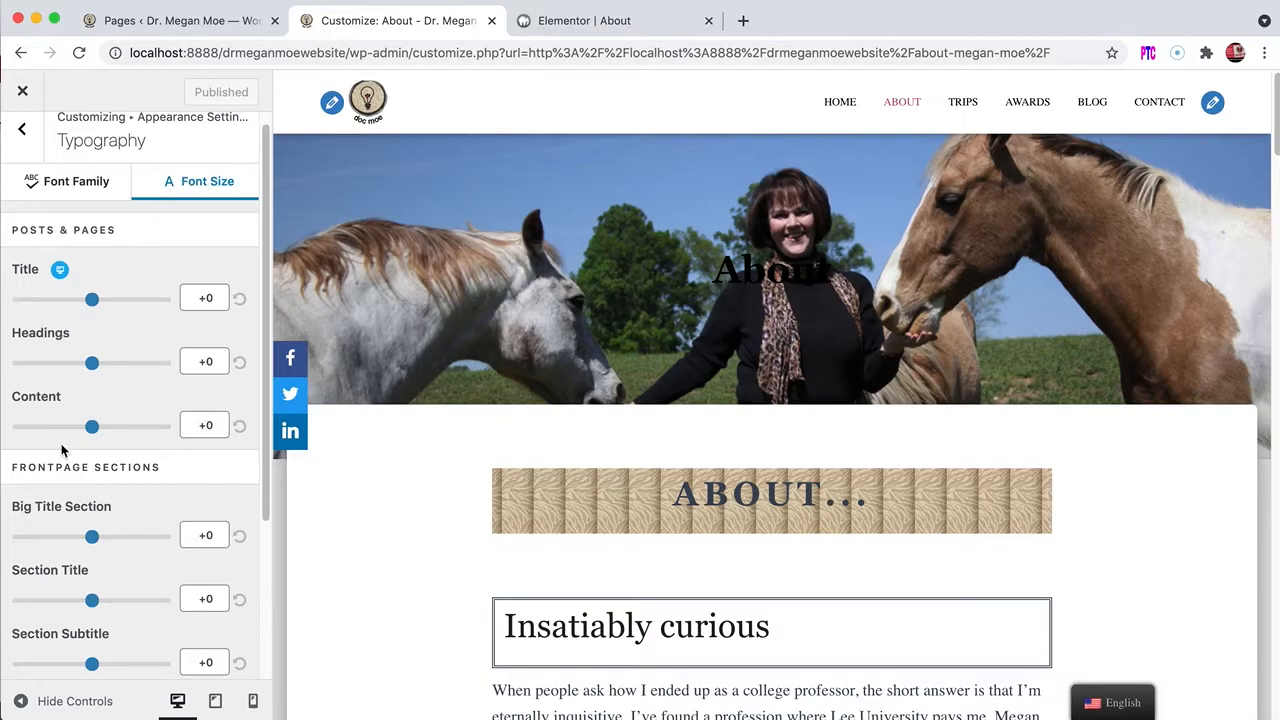
pyautogui.scroll(-5, 92, 550)
pyautogui.scroll(3, 92, 550)
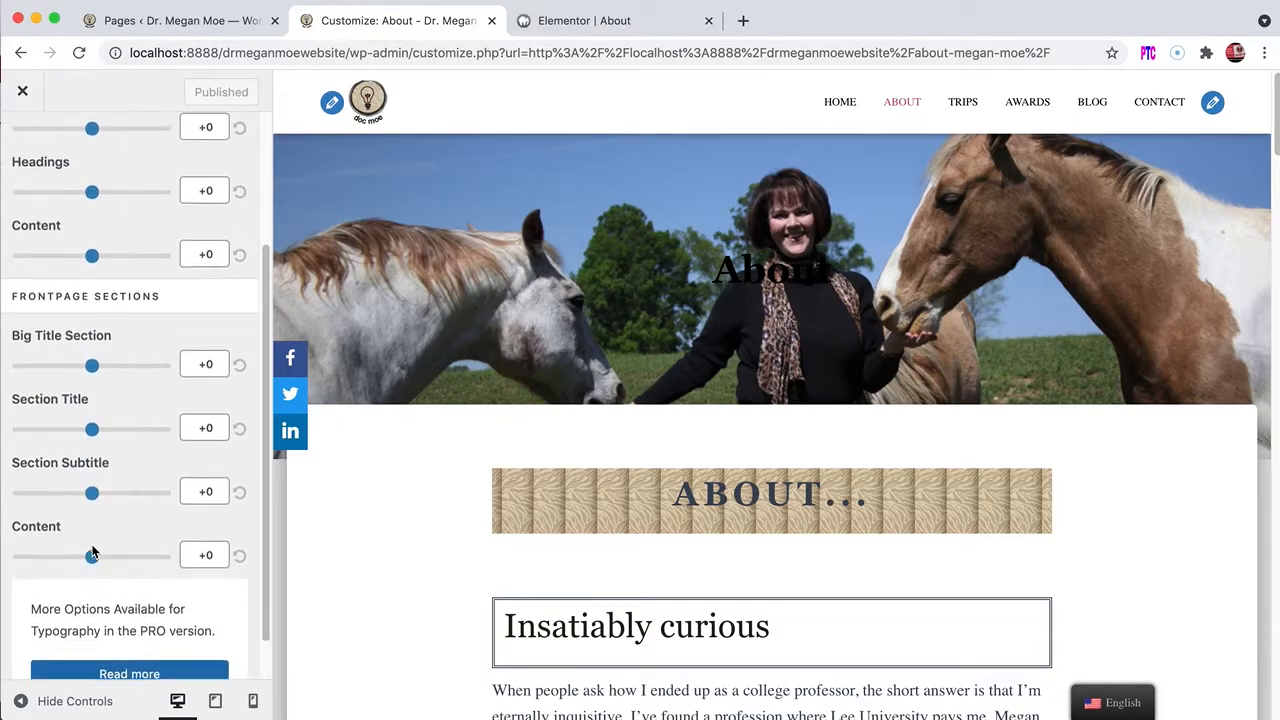
pyautogui.scroll(3, 92, 550)
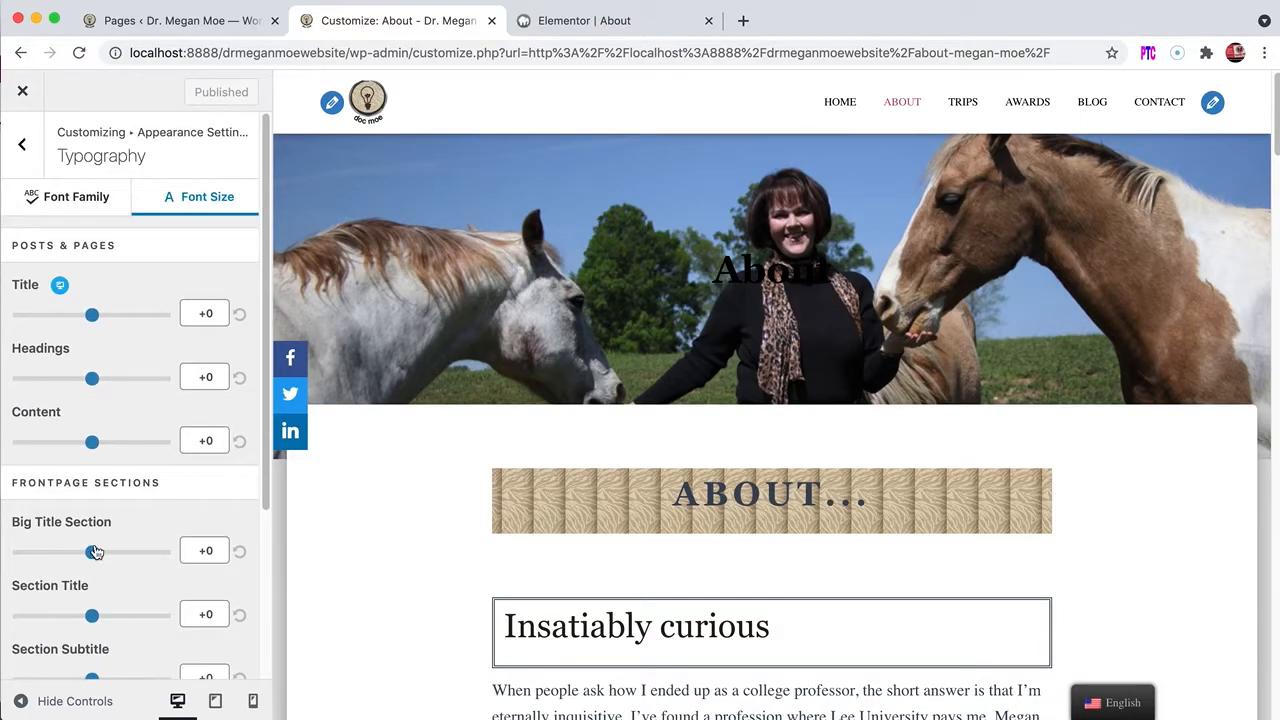
pyautogui.click(24, 148)
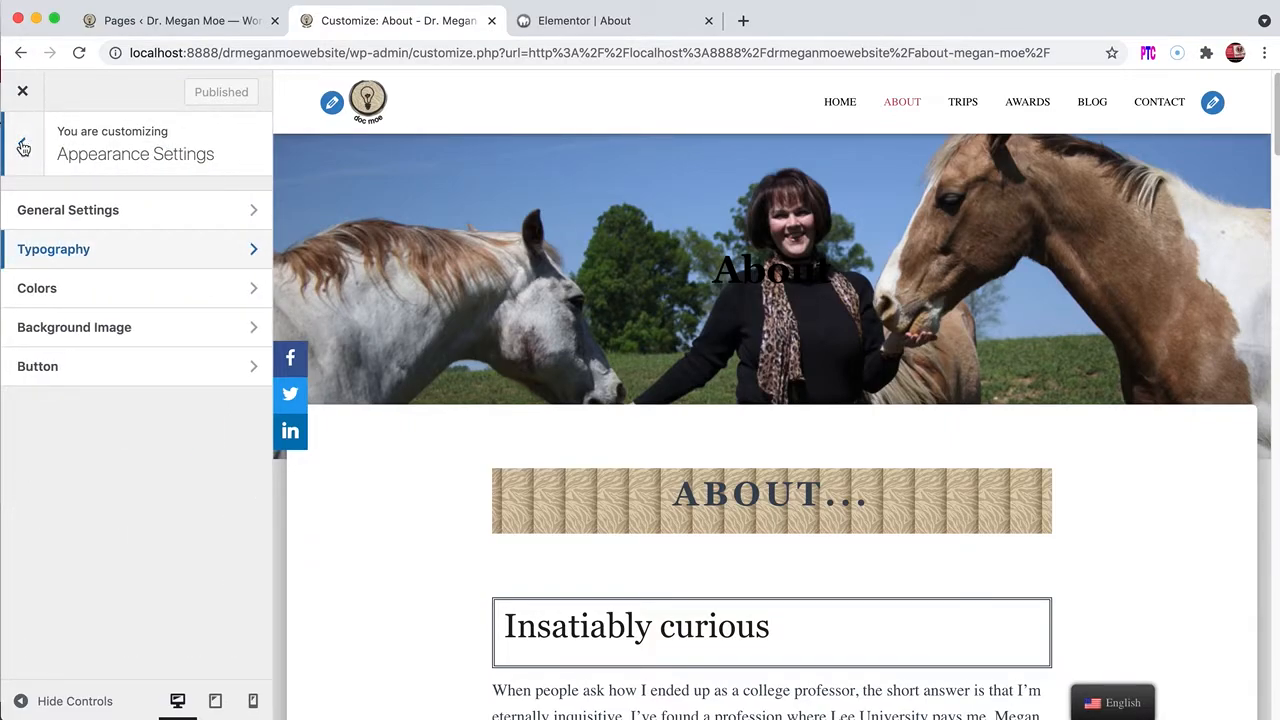
pyautogui.click(24, 148)
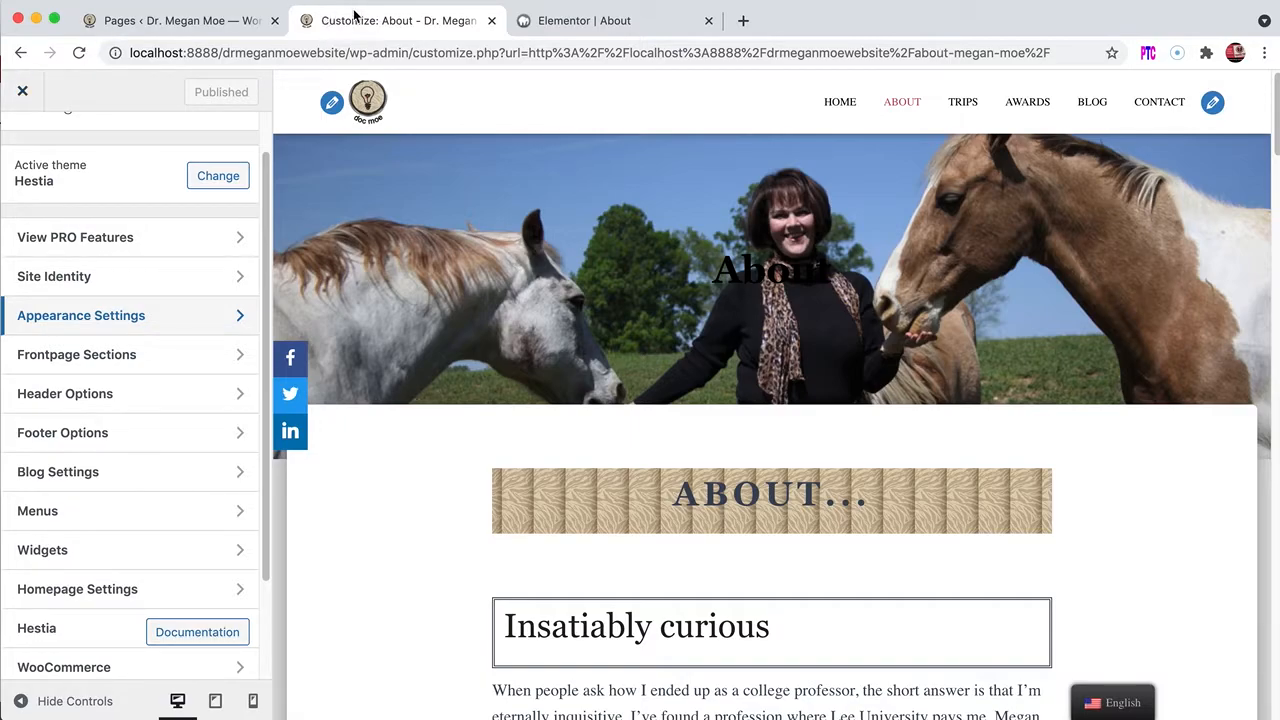
# Step: Open the About page for editing with Elementor from the WordPress Pages list
pyautogui.click(148, 22)
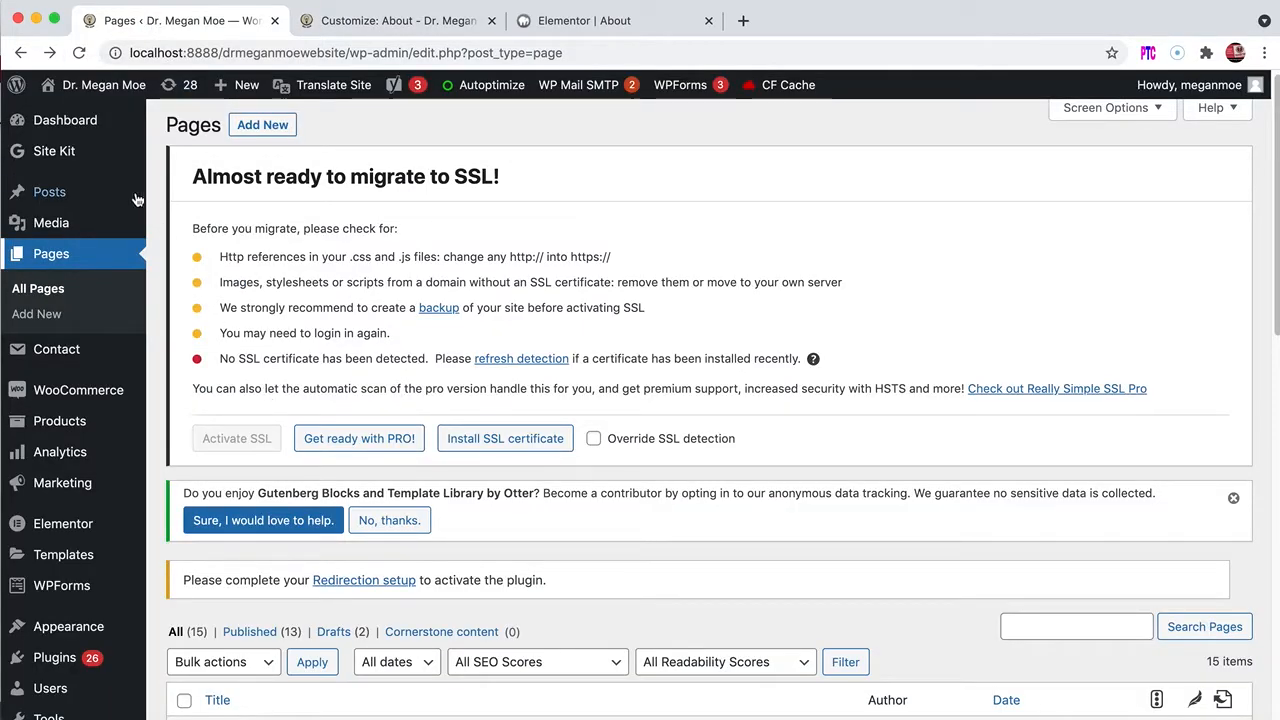
pyautogui.scroll(-5, 110, 310)
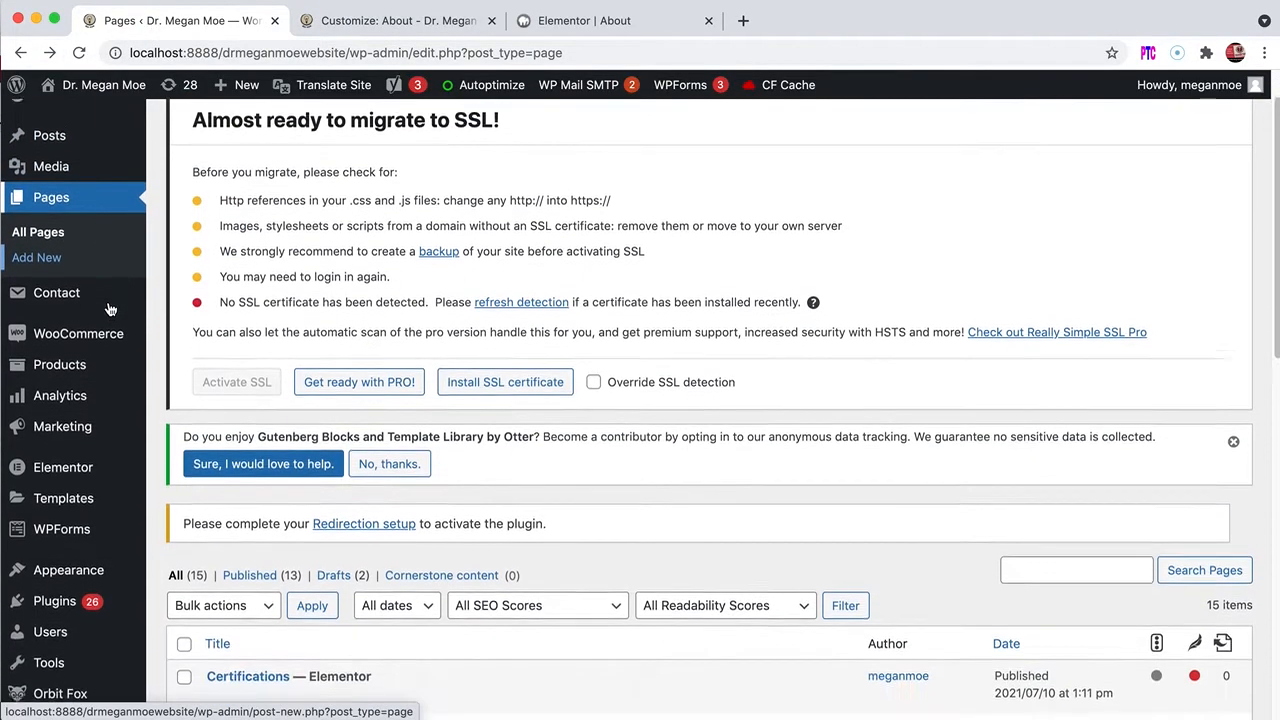
pyautogui.scroll(-2, 110, 310)
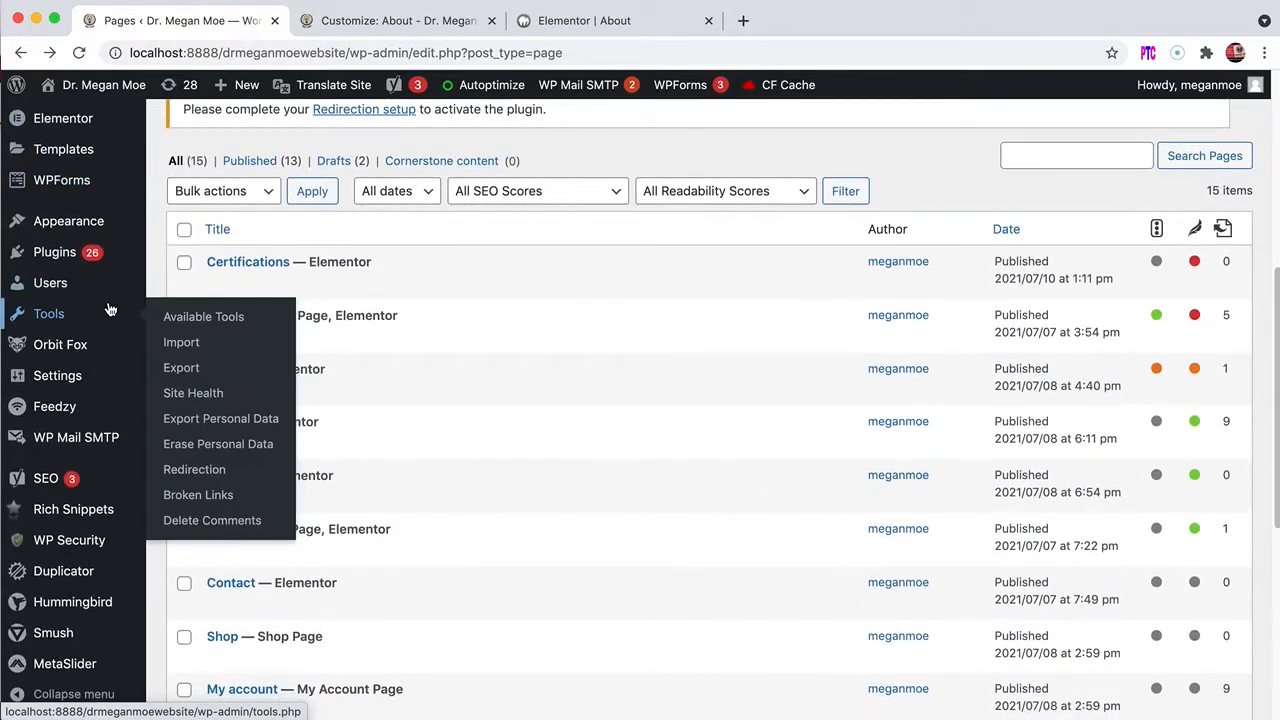
pyautogui.moveTo(312, 368)
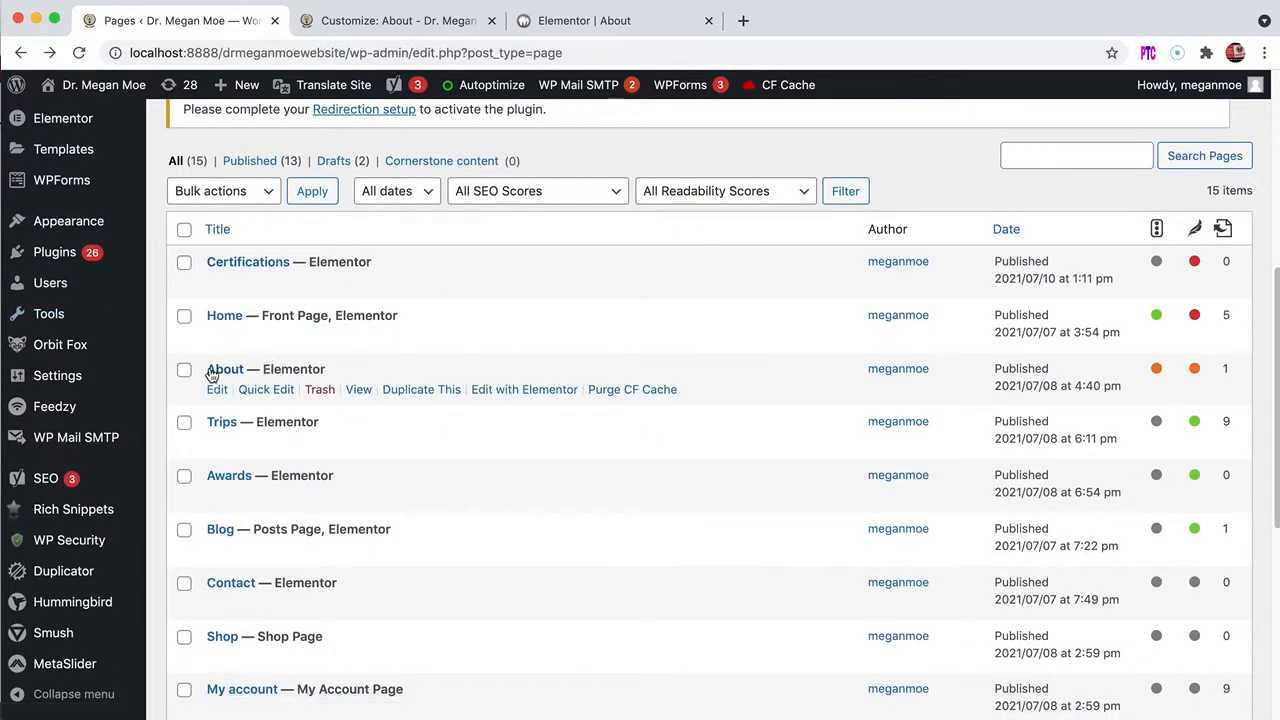
pyautogui.click(549, 393)
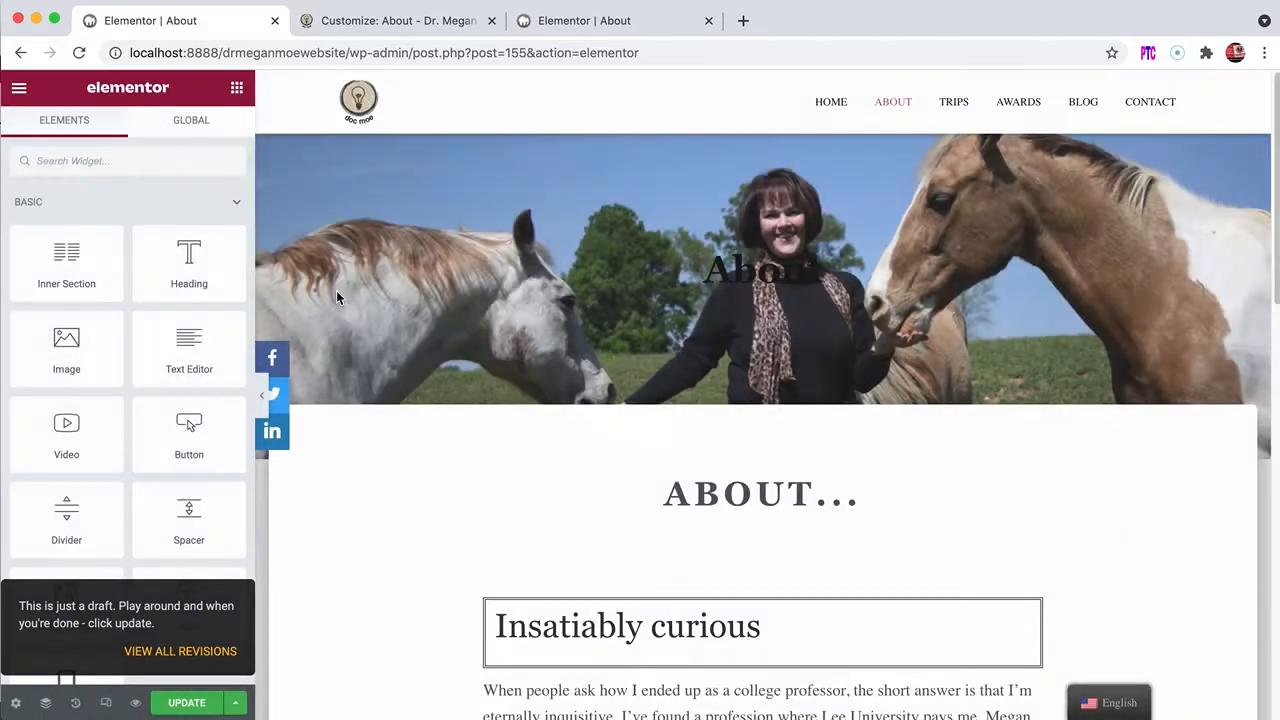
# Step: Open the "ABOUT..." heading widget for editing and view its size options, keeping Default
pyautogui.scroll(-1, 450, 358)
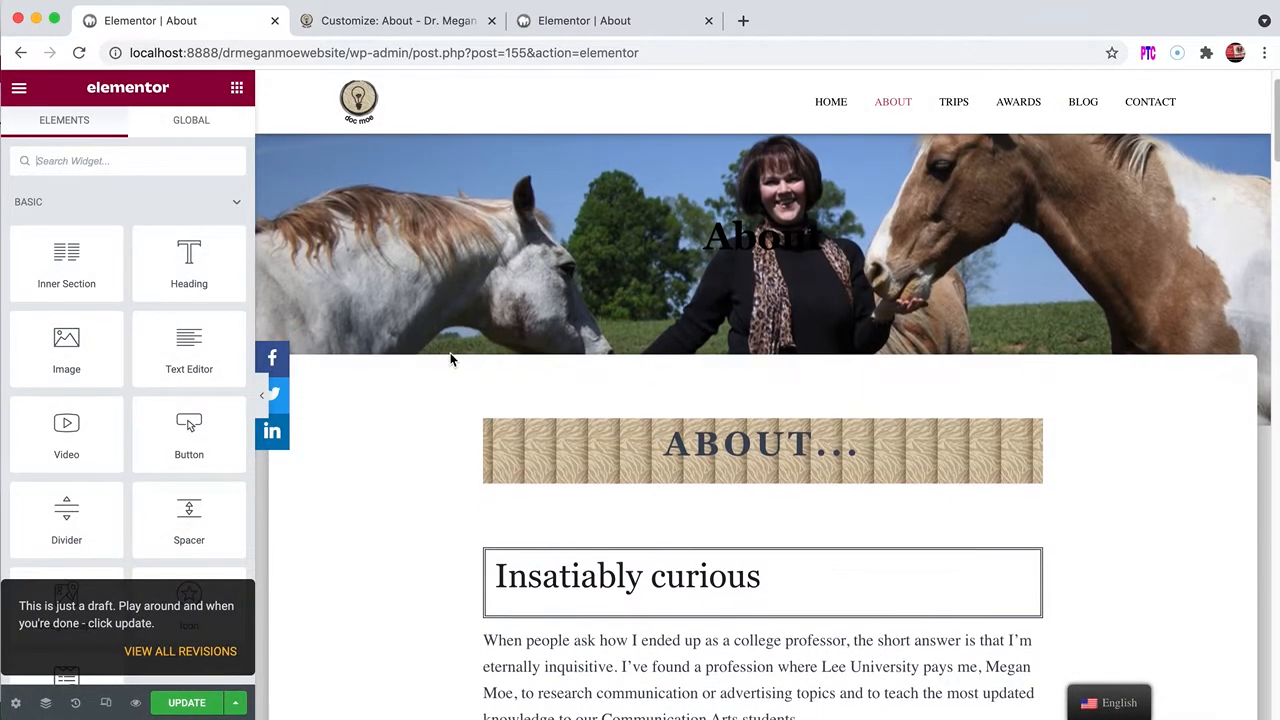
pyautogui.scroll(-1, 450, 360)
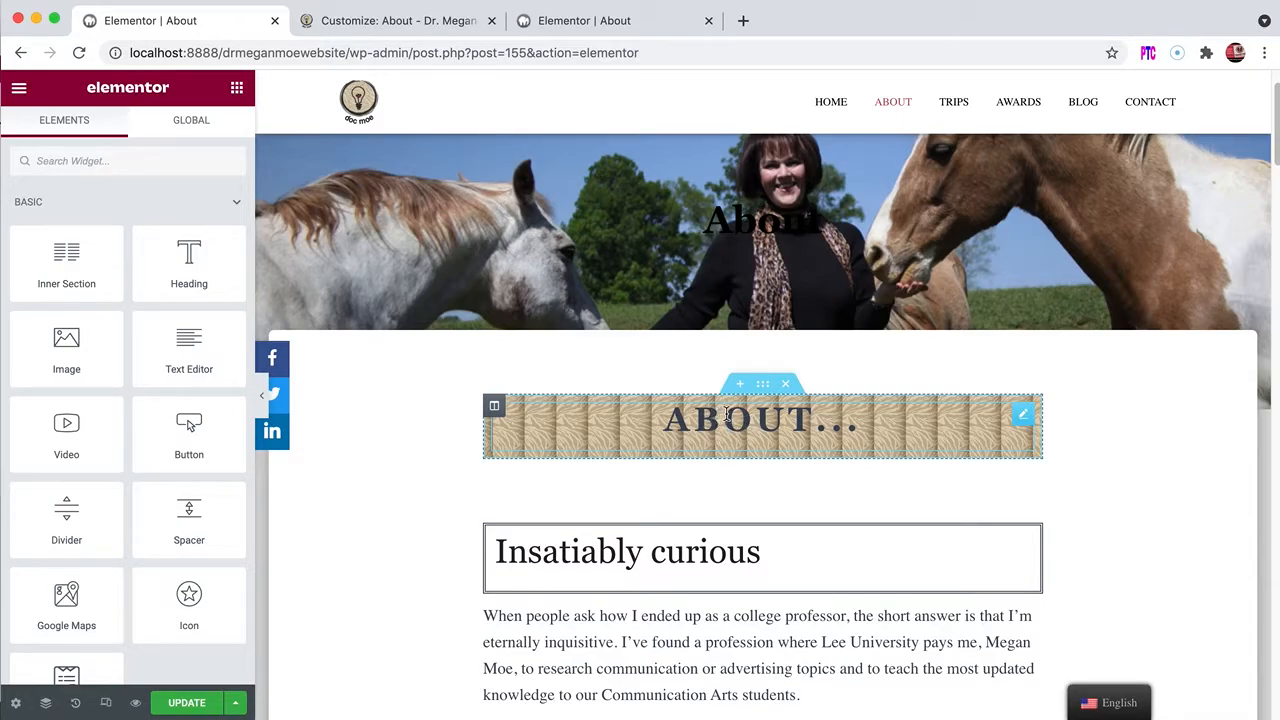
pyautogui.click(1024, 416)
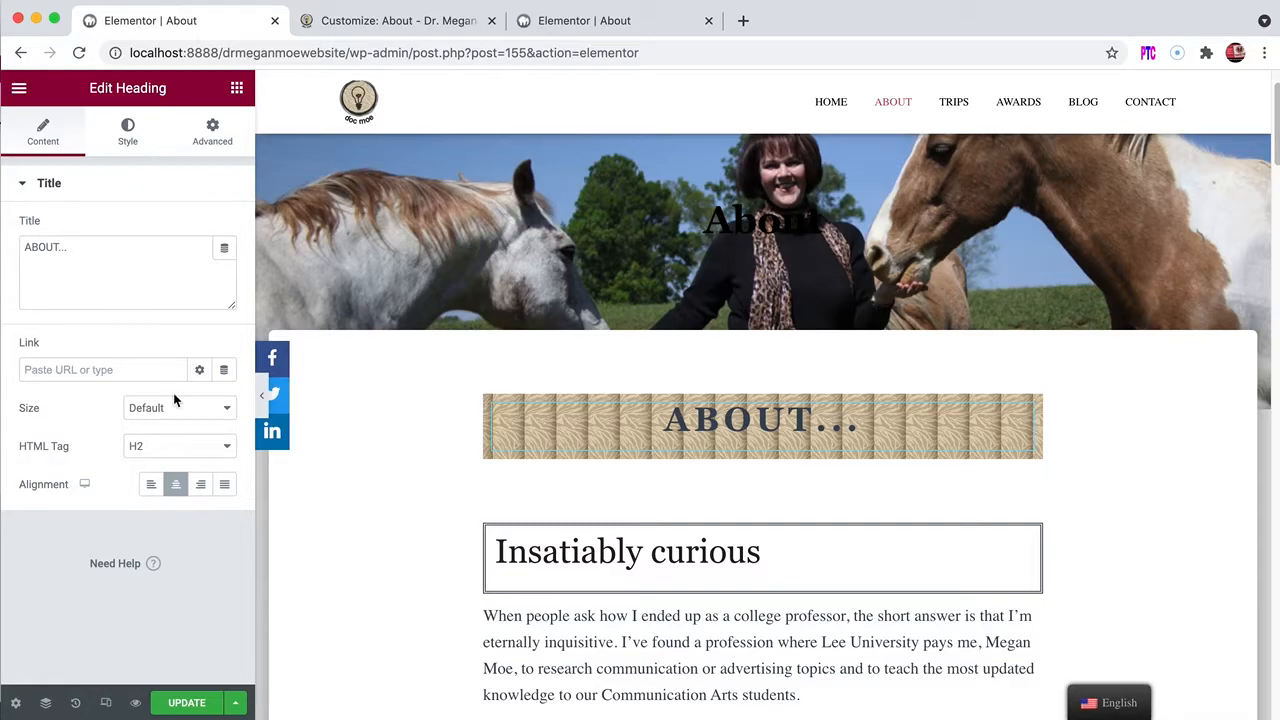
pyautogui.click(225, 413)
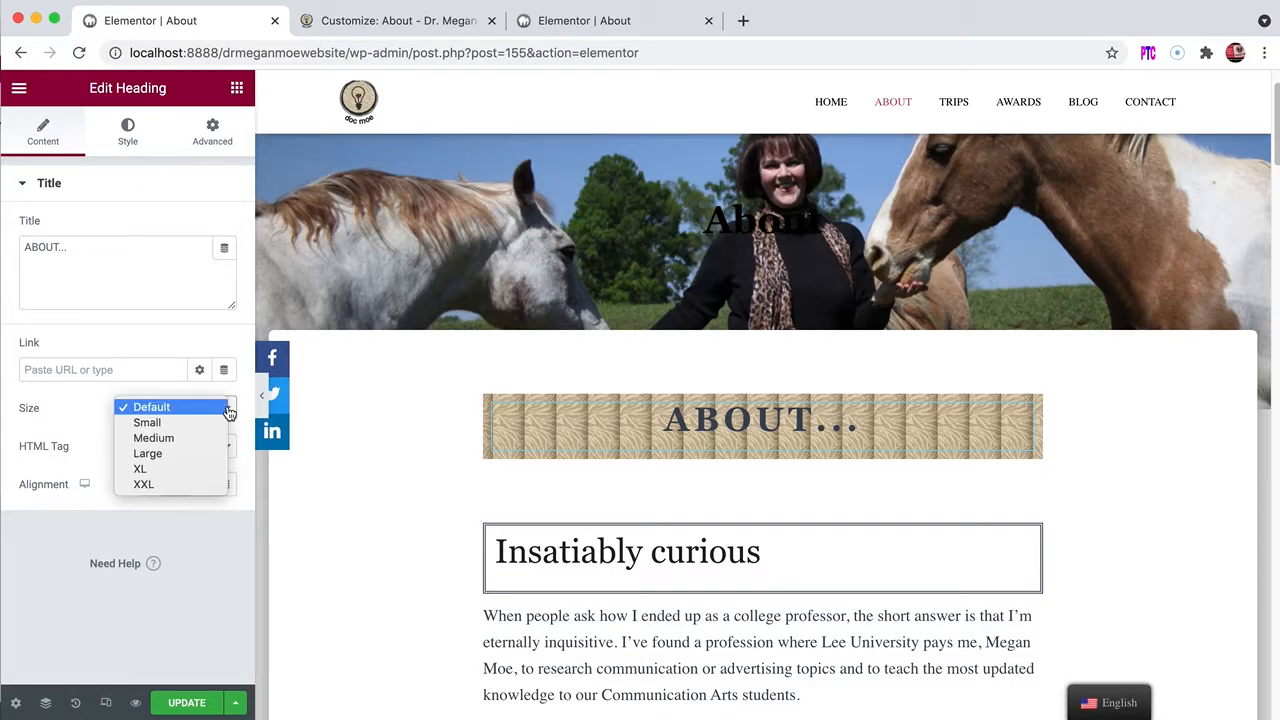
pyautogui.click(228, 410)
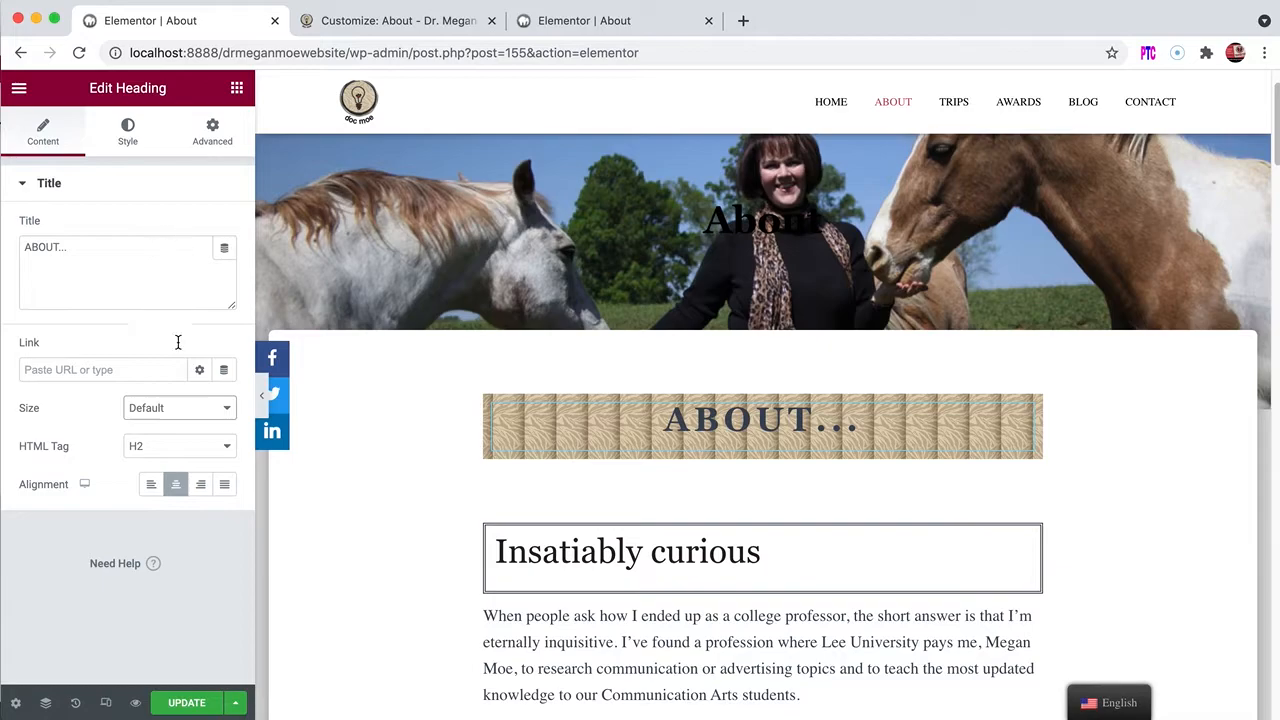
# Step: Try left and right alignment on the "ABOUT..." heading and restore it to center
pyautogui.click(151, 485)
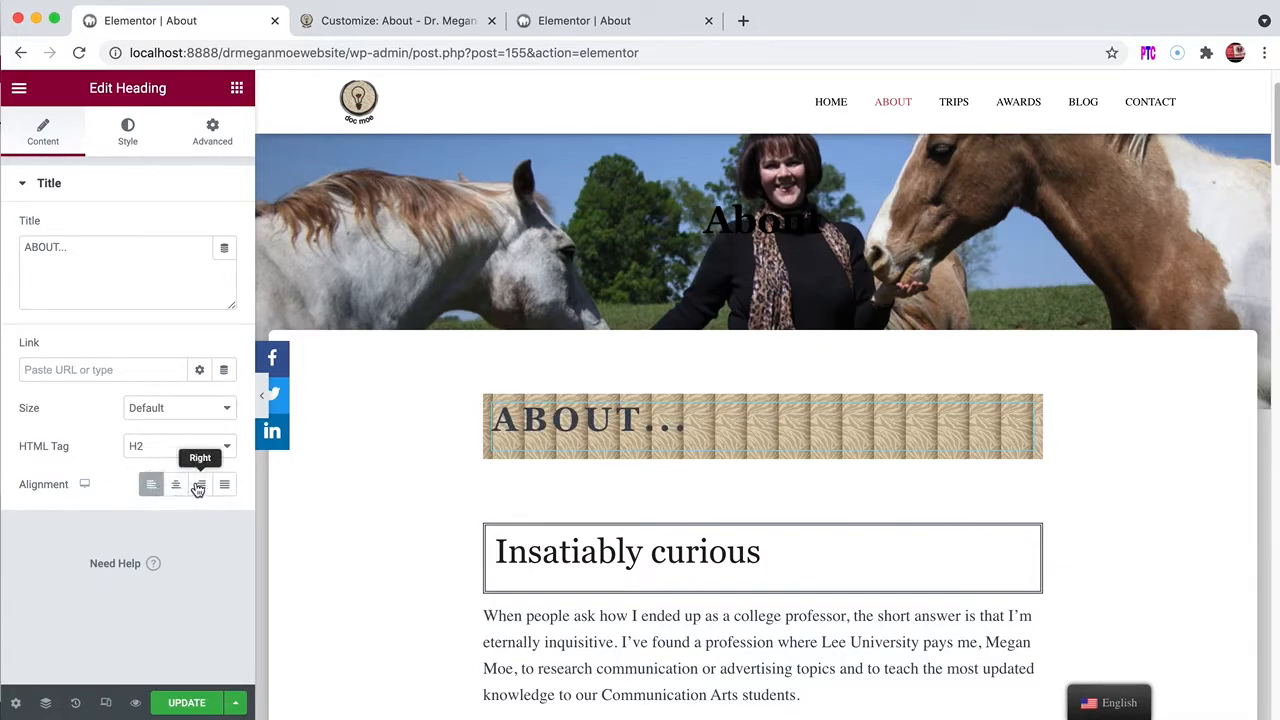
pyautogui.click(199, 485)
pyautogui.click(175, 484)
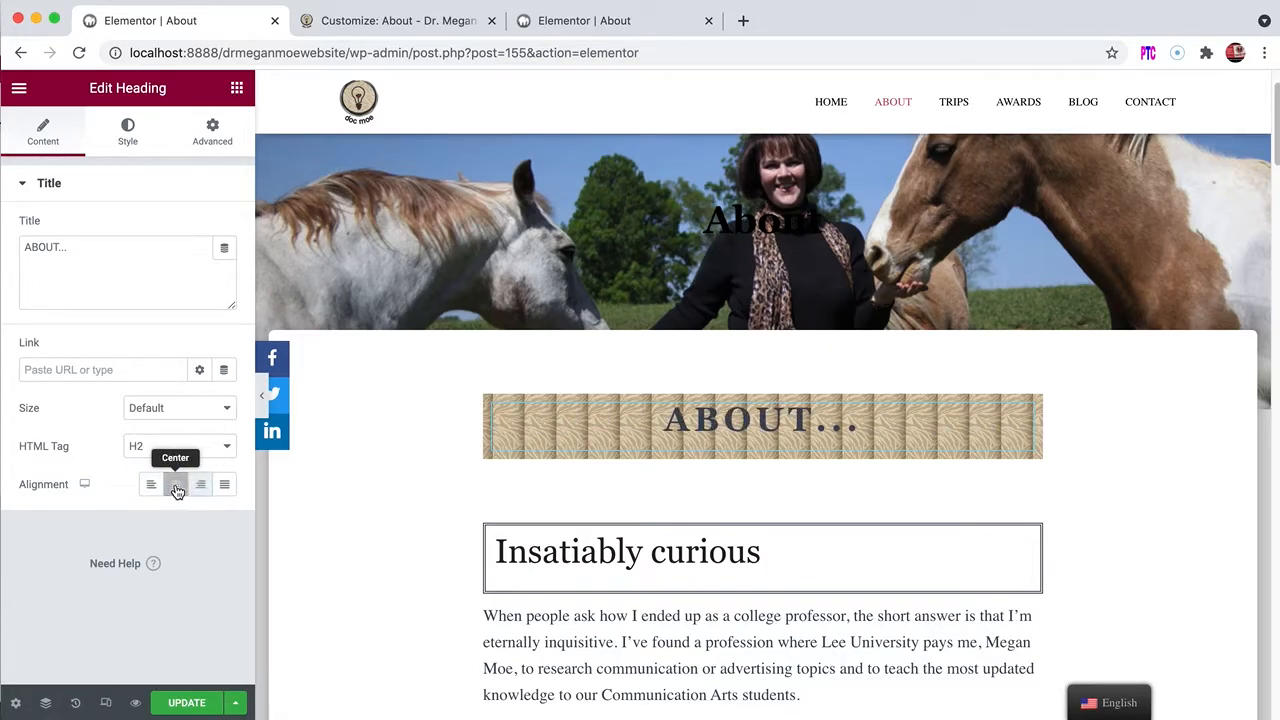
# Step: Open the typography style settings of the "ABOUT..." heading and check its font family list
pyautogui.click(130, 131)
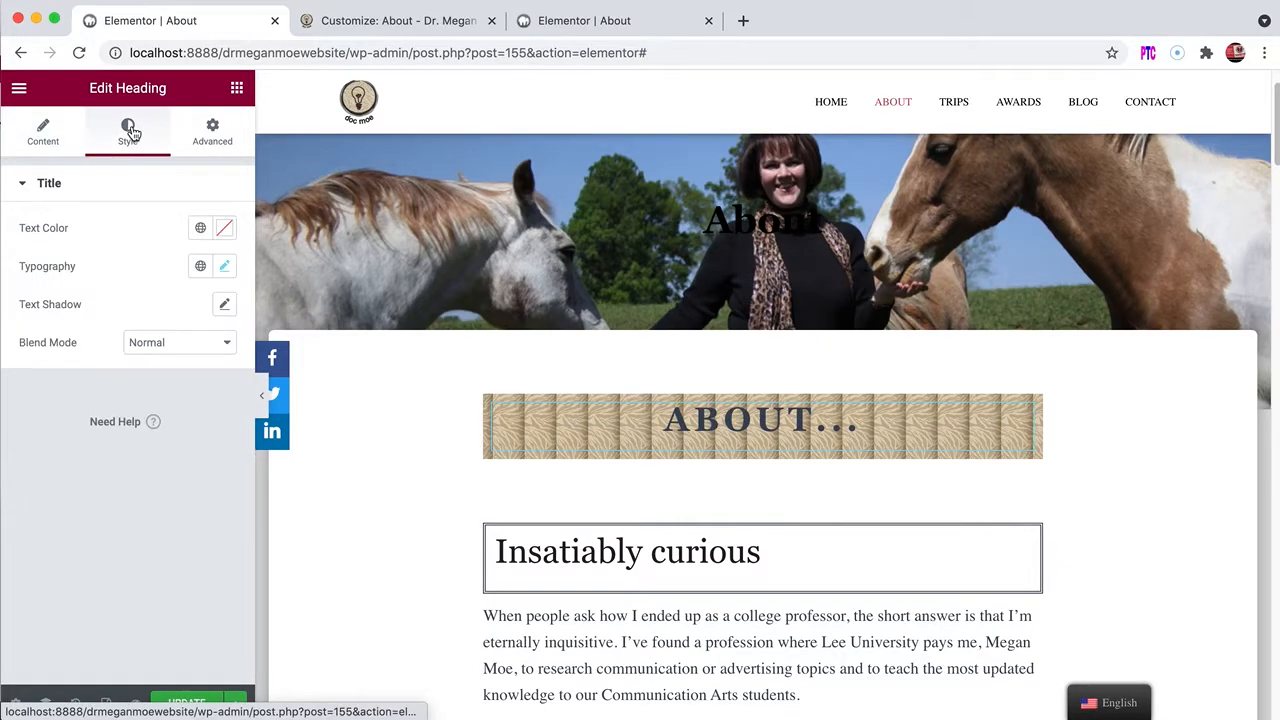
pyautogui.click(224, 267)
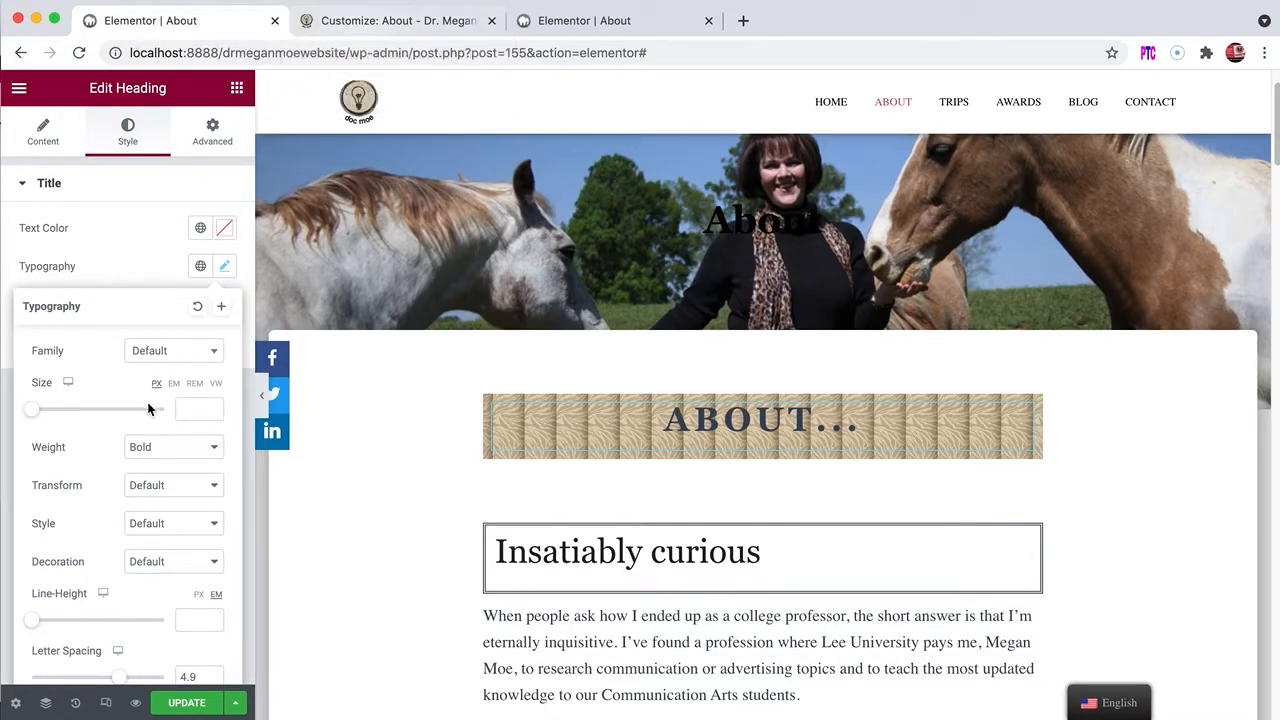
pyautogui.click(211, 353)
pyautogui.click(213, 352)
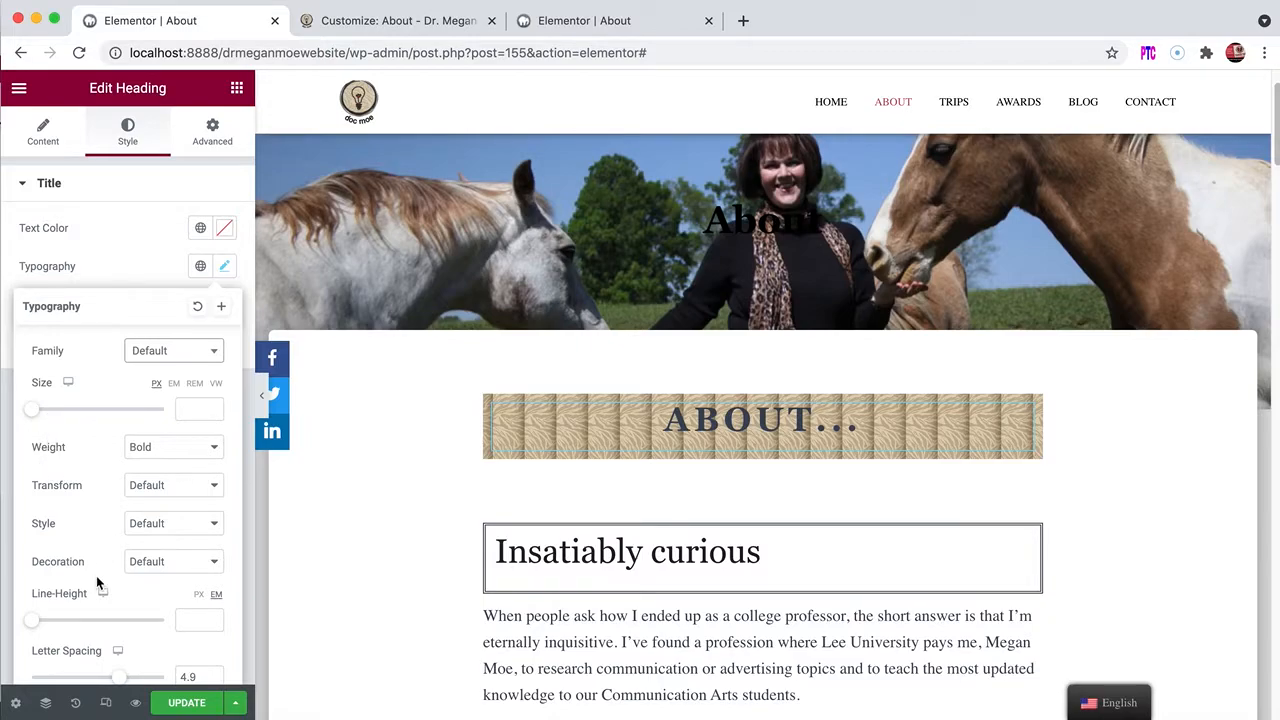
# Step: Try the Normal font weight on the "ABOUT..." heading and restore it to Bold
pyautogui.click(209, 452)
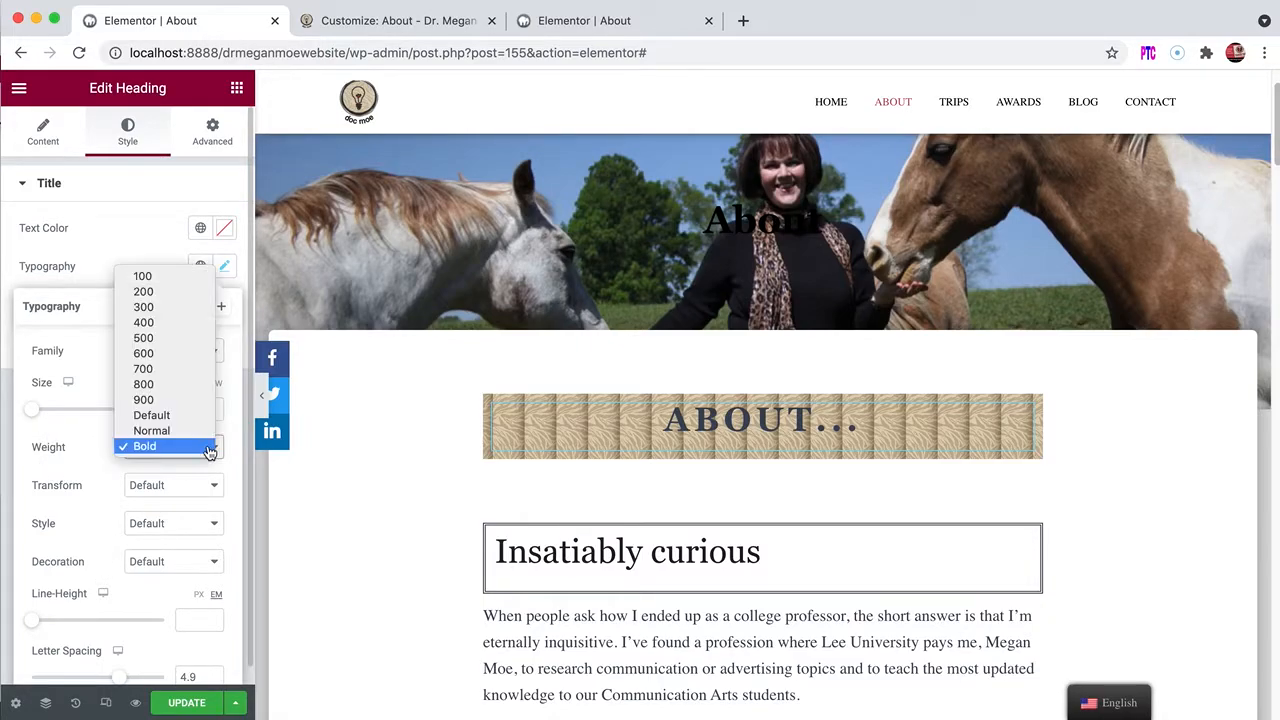
pyautogui.click(182, 431)
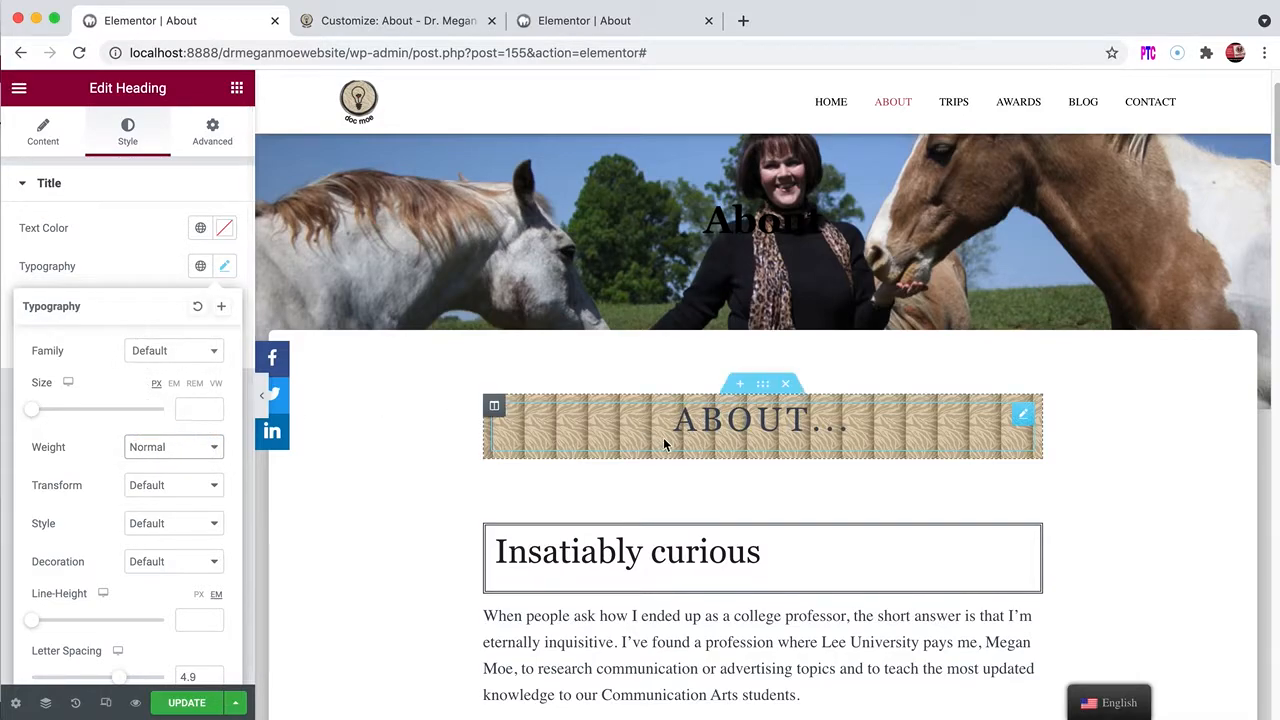
pyautogui.click(218, 451)
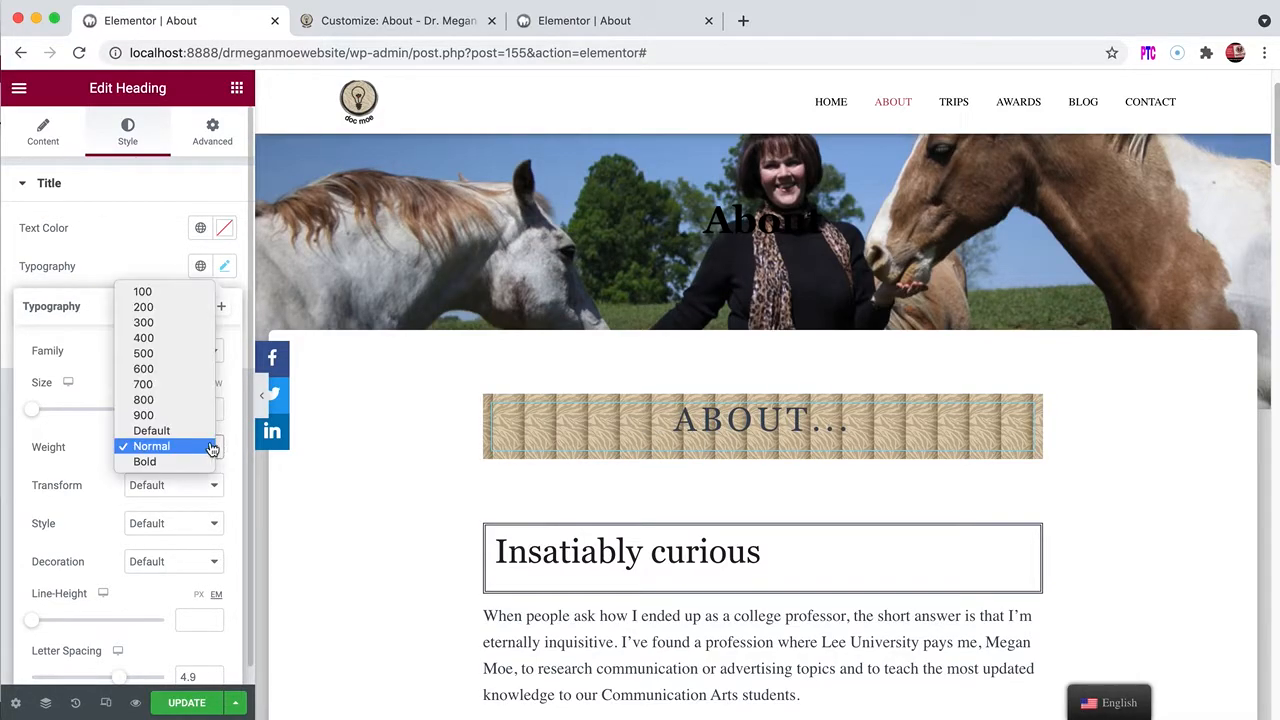
pyautogui.click(163, 463)
pyautogui.scroll(-1, 105, 543)
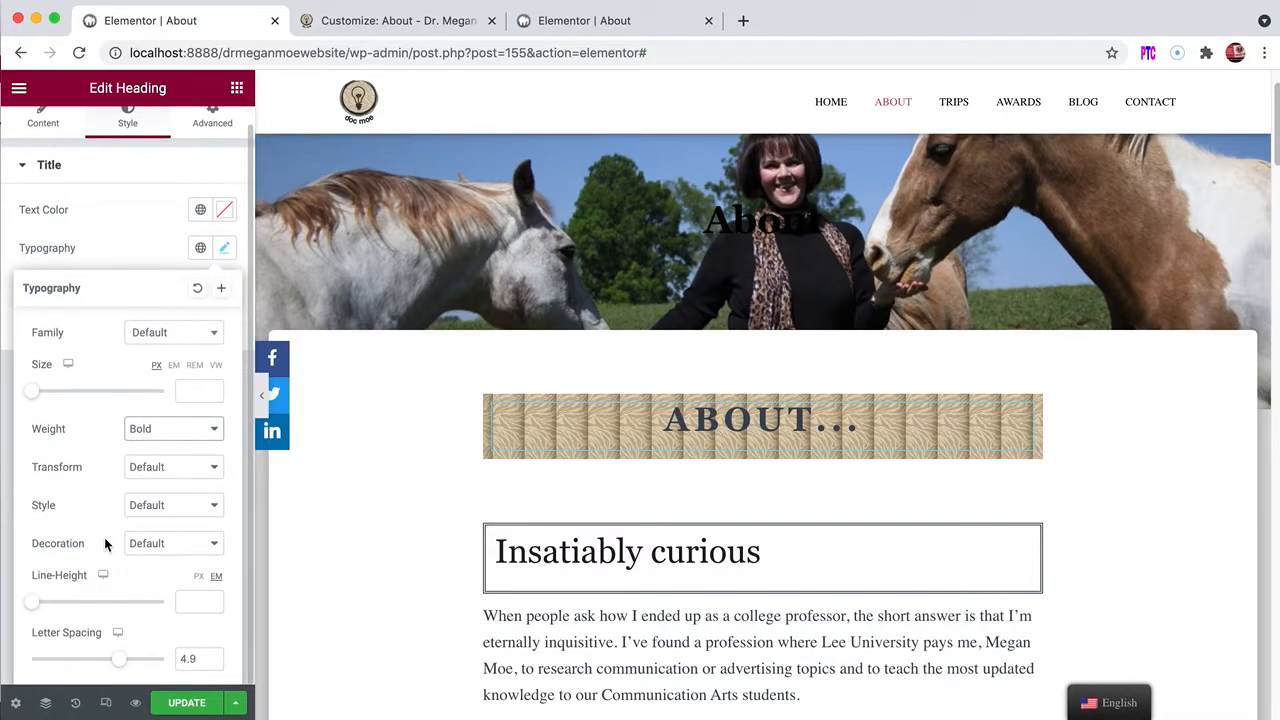
pyautogui.scroll(1, 105, 543)
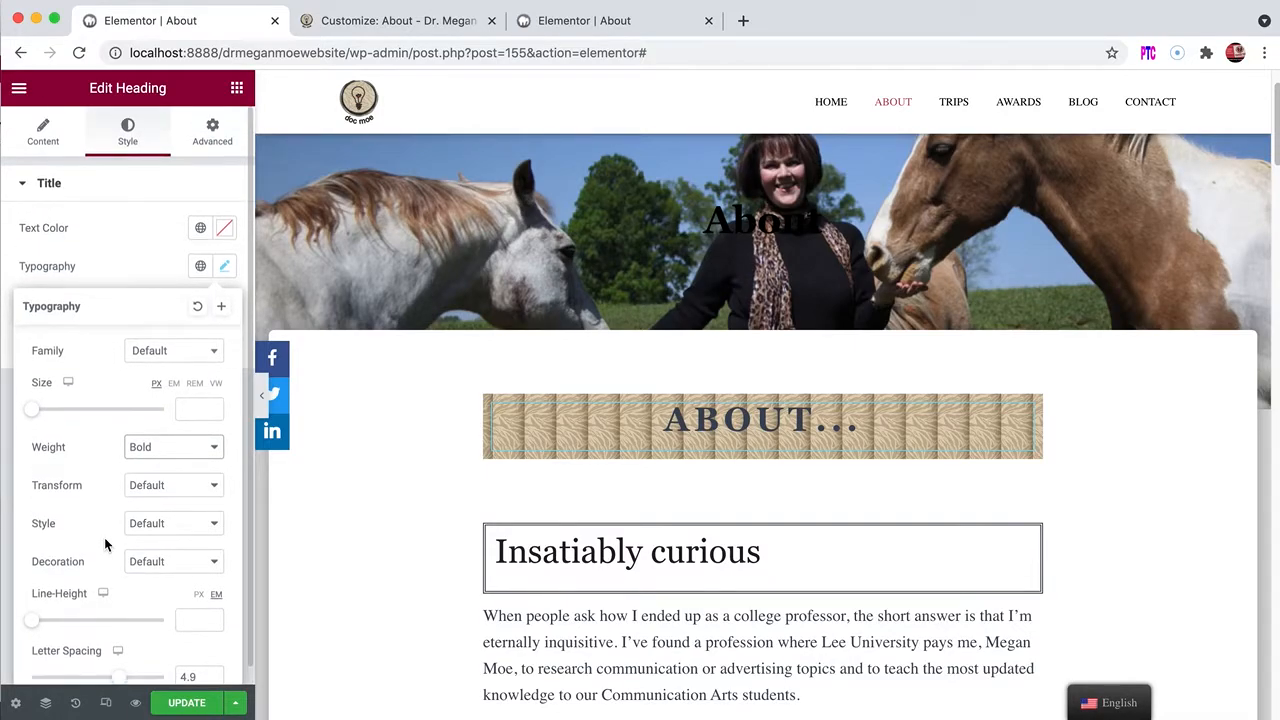
# Step: Set the "ABOUT..." heading's padding to 39 px on all four sides and update the page
pyautogui.click(214, 127)
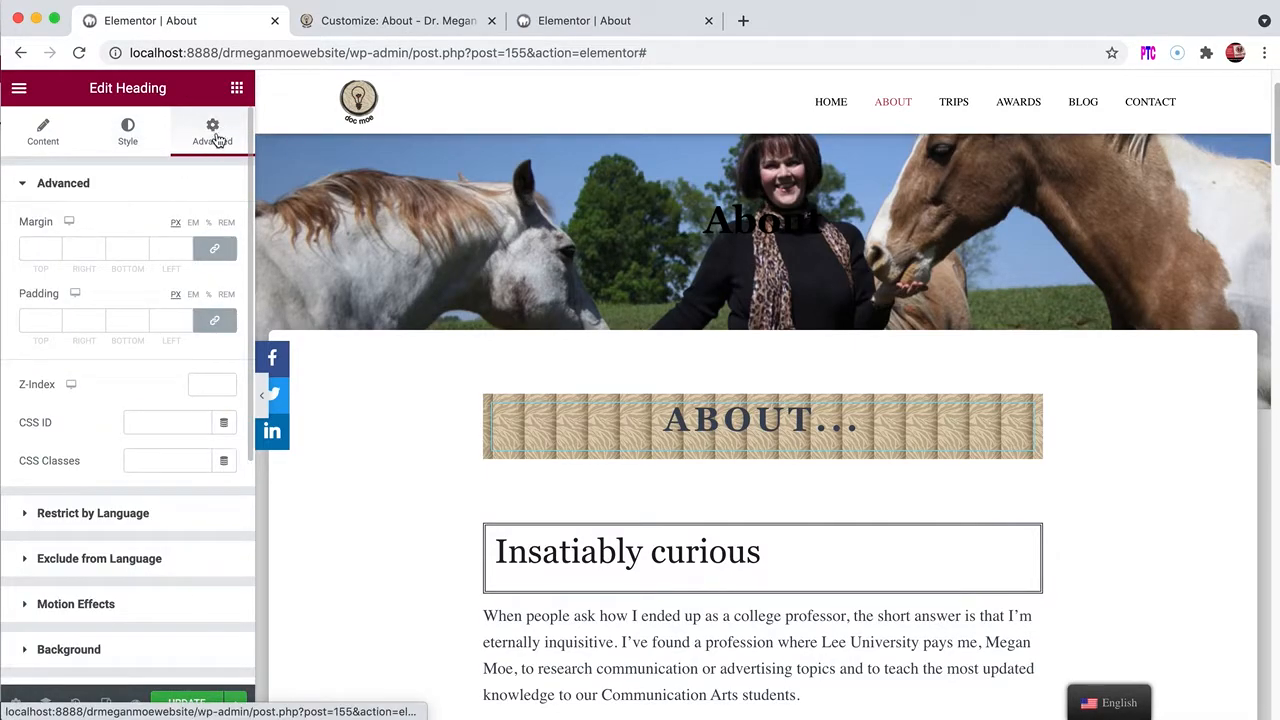
pyautogui.scroll(-1, 135, 314)
pyautogui.scroll(-1, 135, 316)
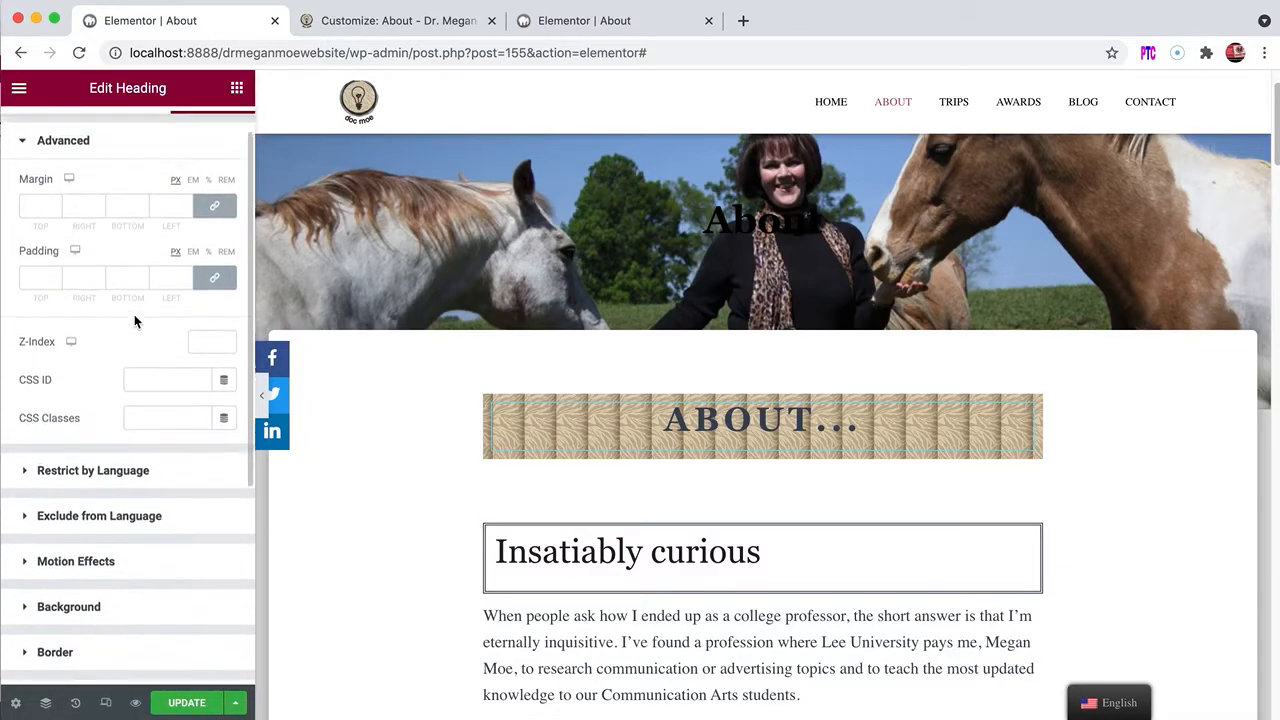
pyautogui.click(56, 290)
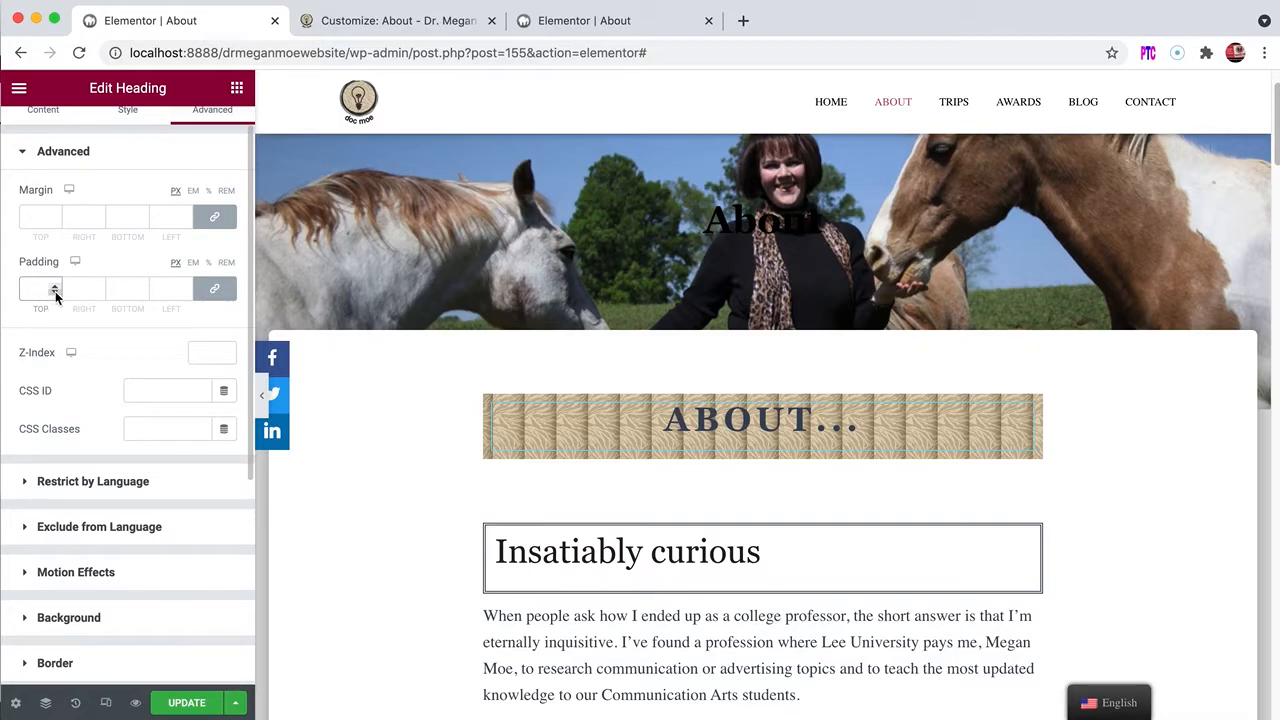
pyautogui.click(141, 289)
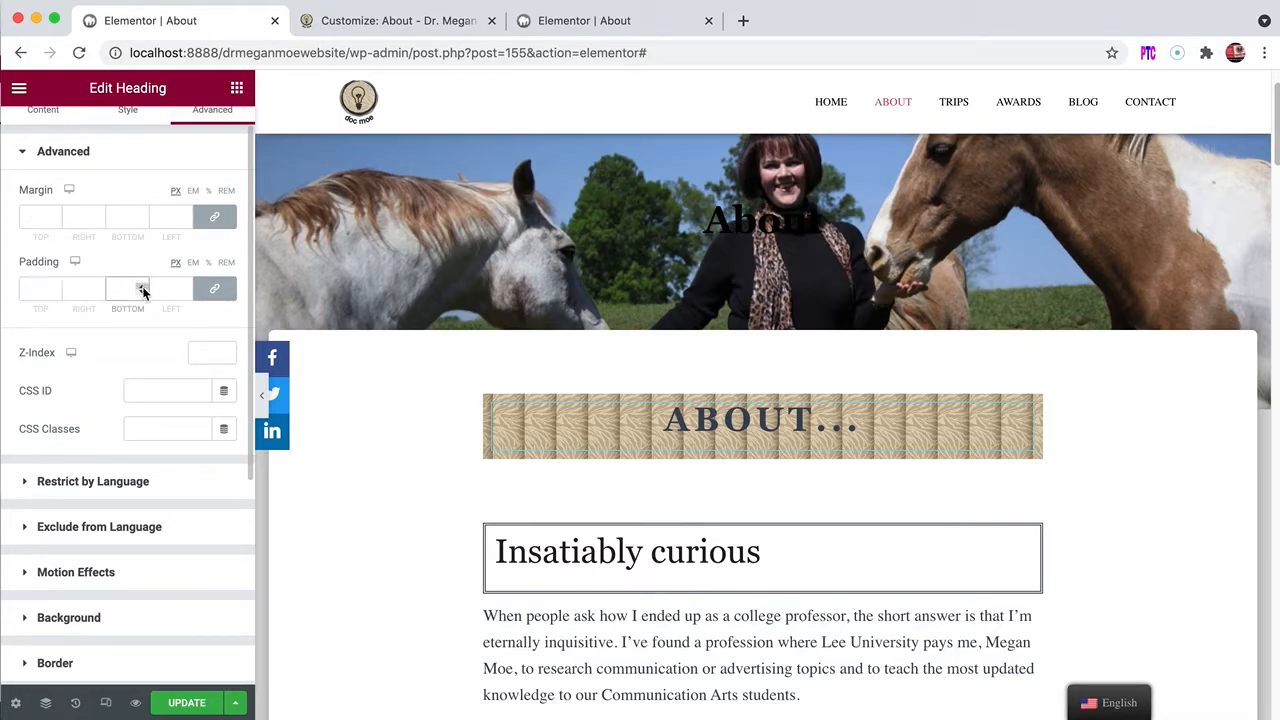
pyautogui.click(141, 285)
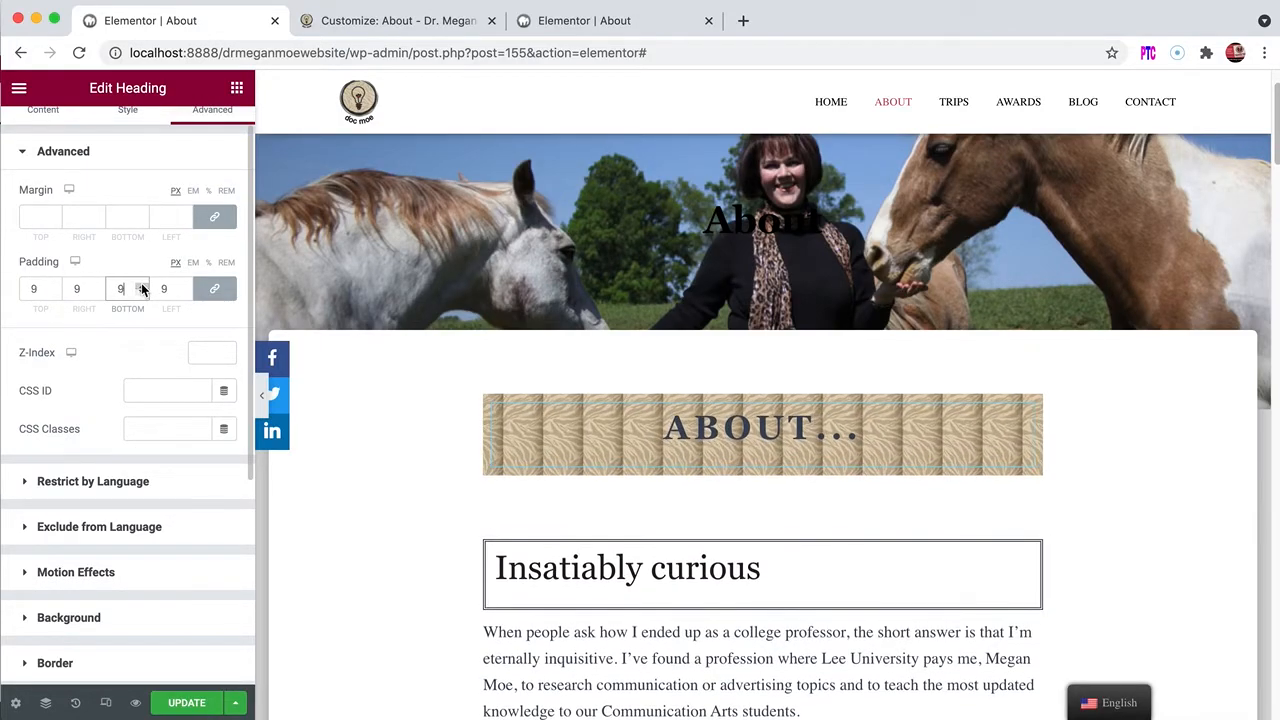
pyautogui.moveTo(143, 287); pyautogui.dragTo(141, 288)
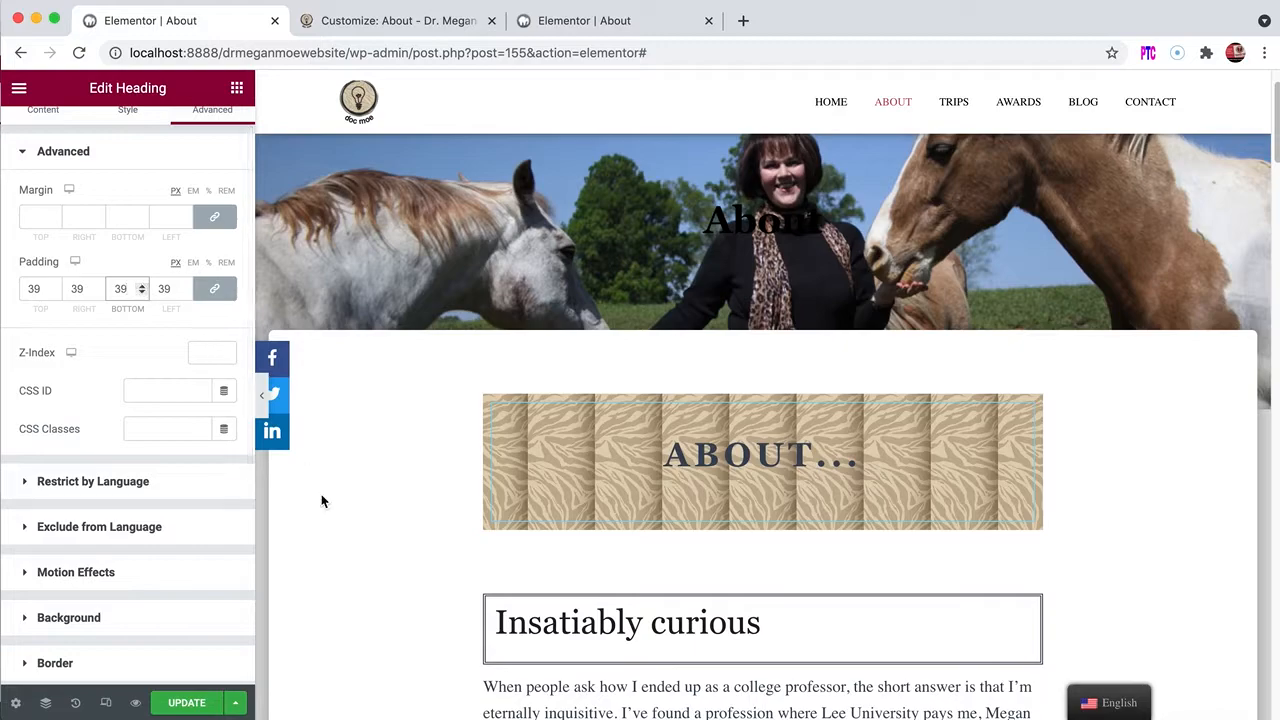
pyautogui.scroll(-2, 465, 536)
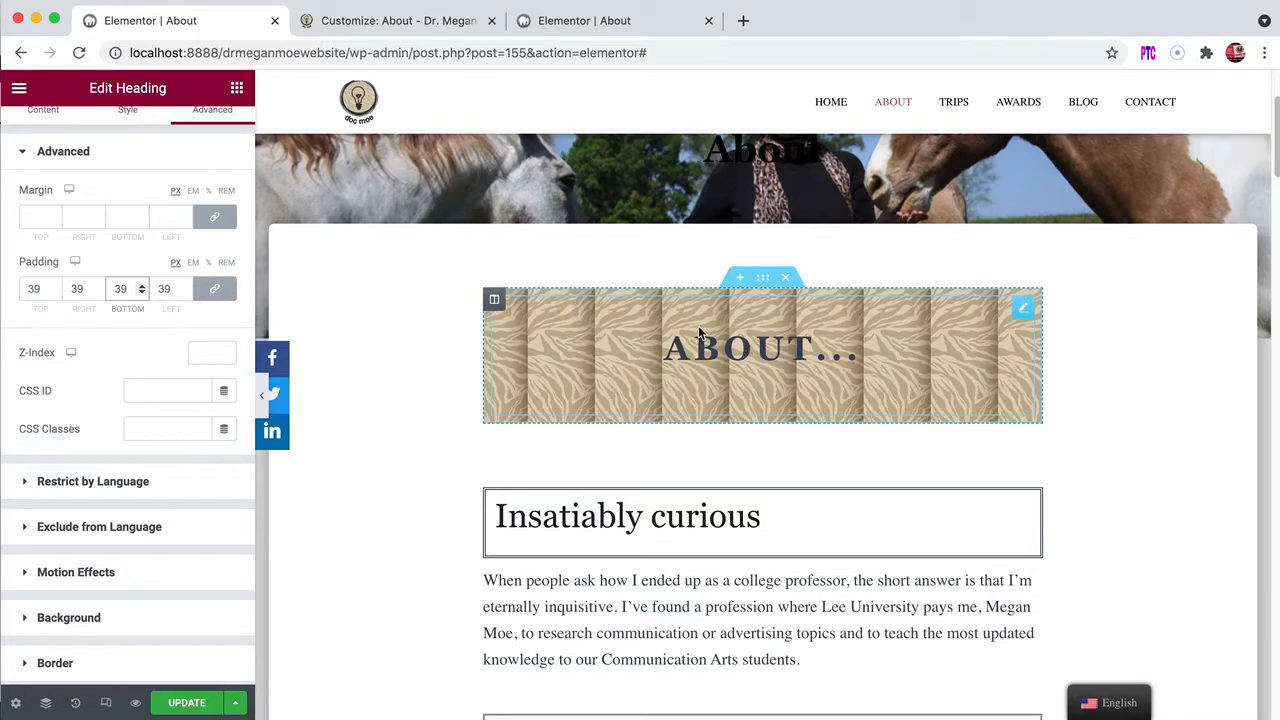
pyautogui.click(178, 704)
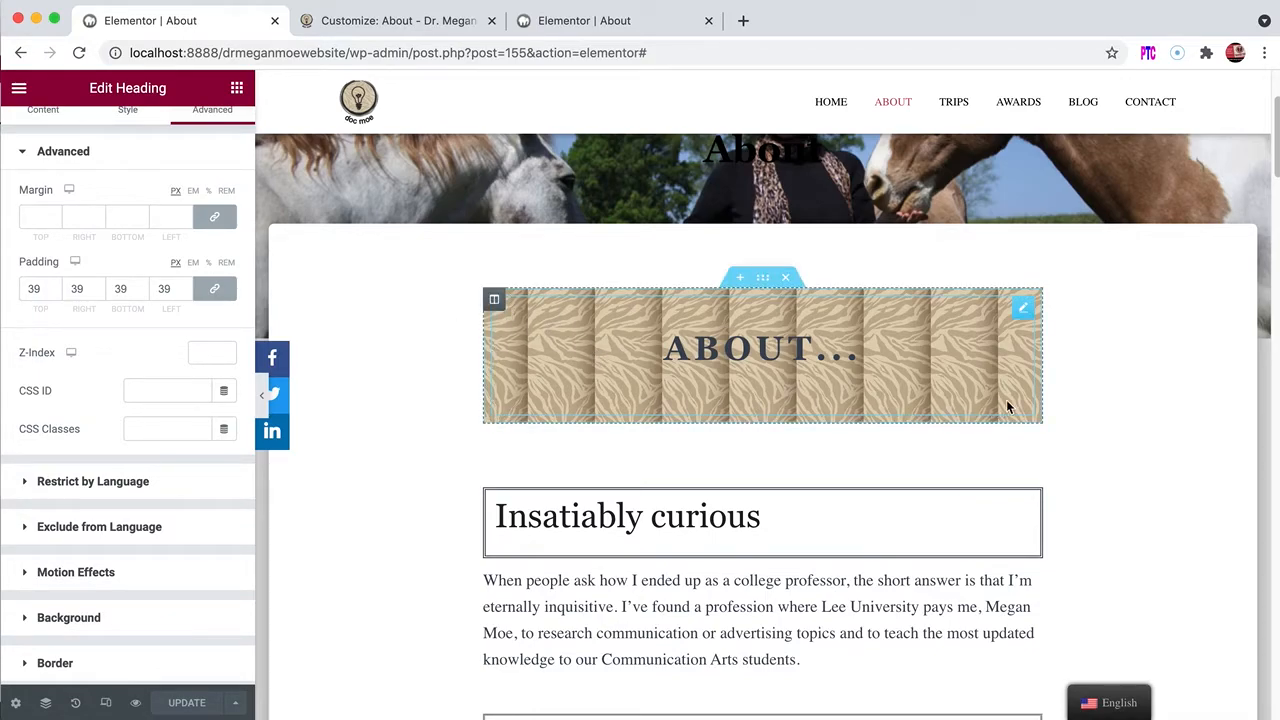
# Step: Open the style settings of the "ABOUT..." heading's column, try the Classic and Gradient background types, and restore Slideshow
pyautogui.click(495, 302)
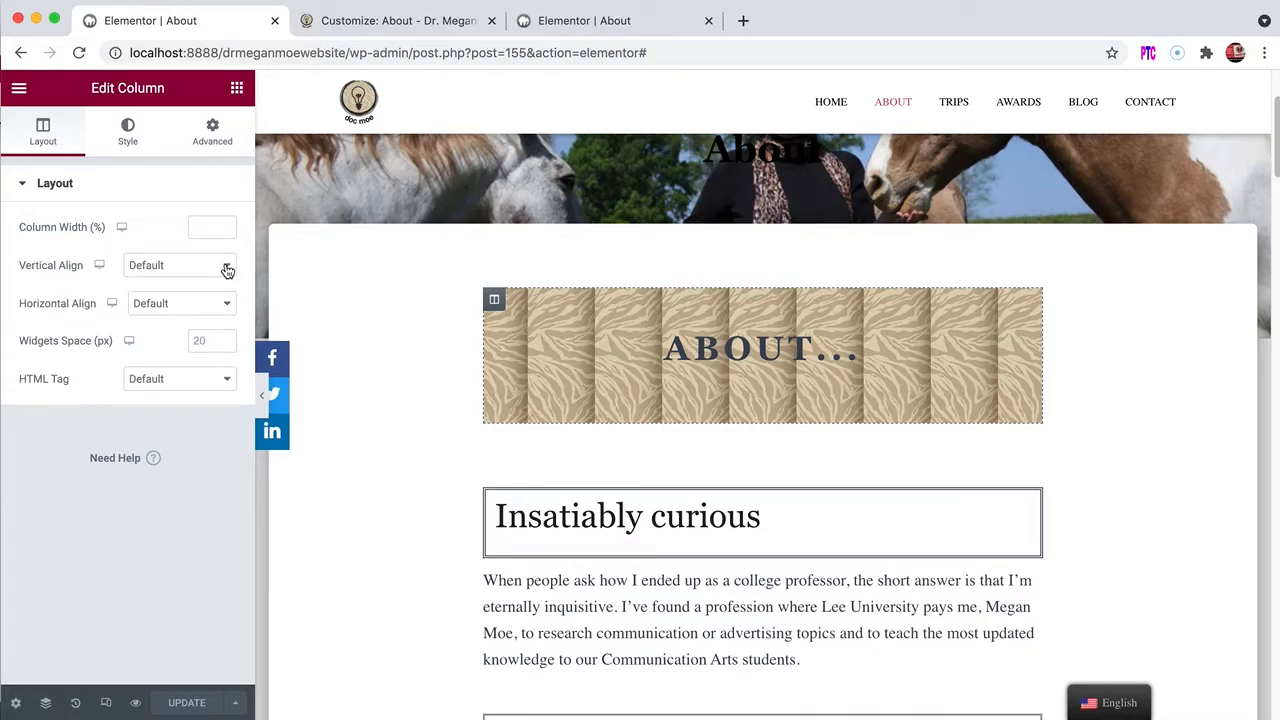
pyautogui.click(129, 131)
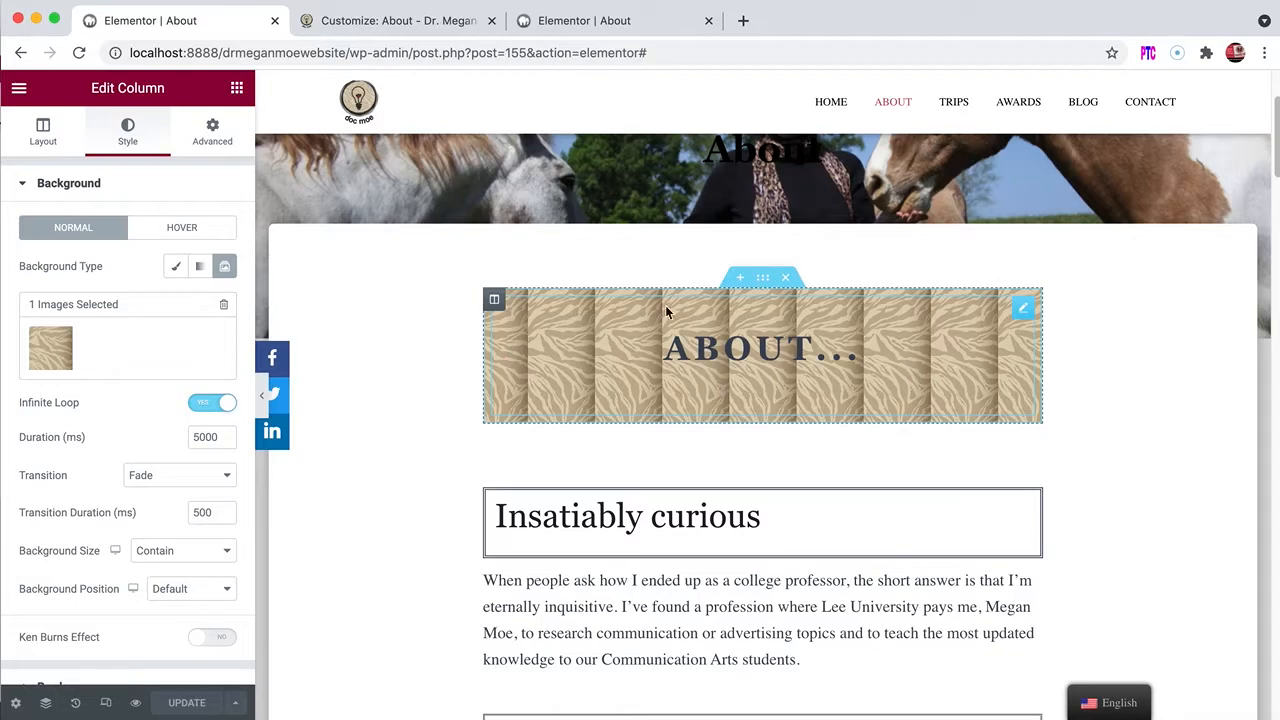
pyautogui.click(178, 268)
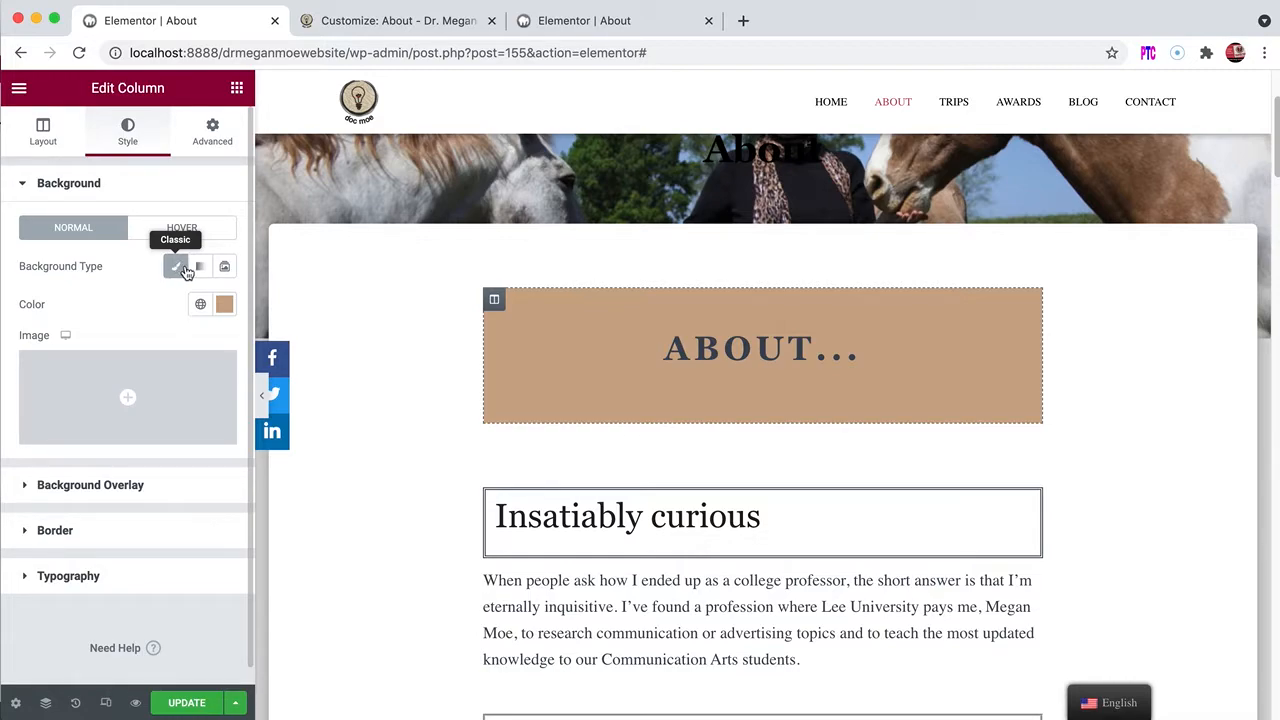
pyautogui.click(202, 268)
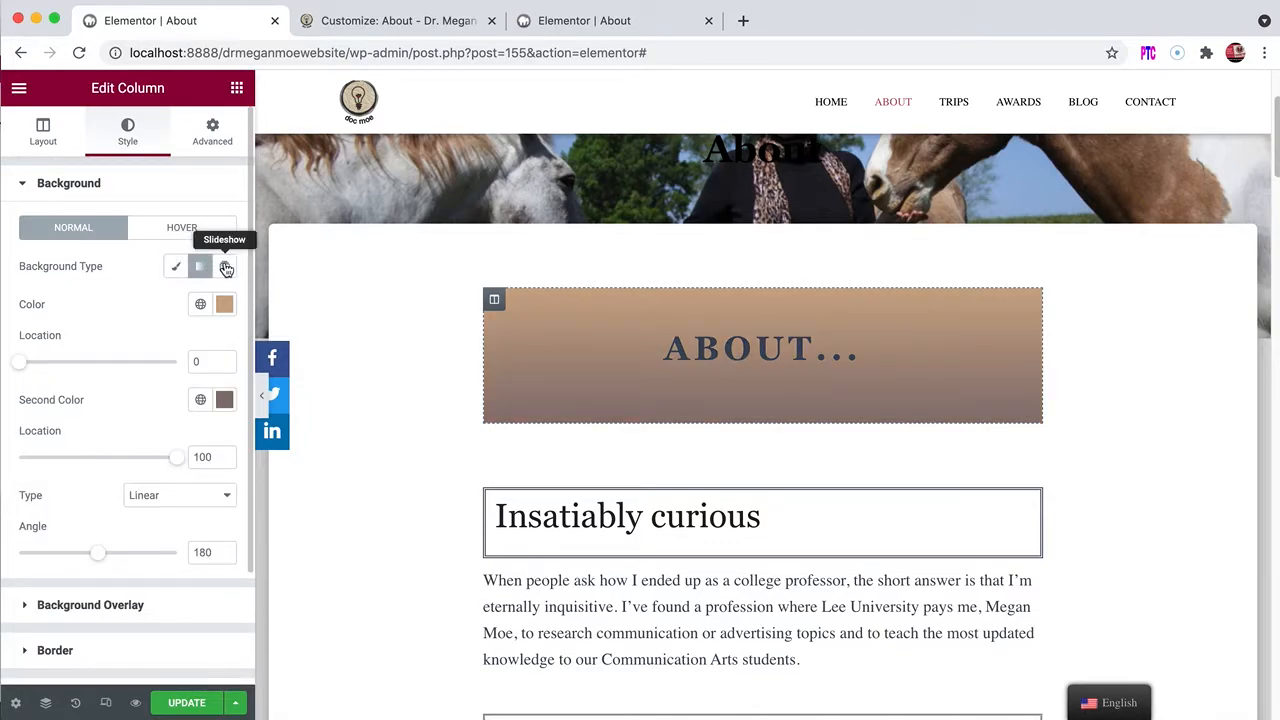
pyautogui.click(226, 268)
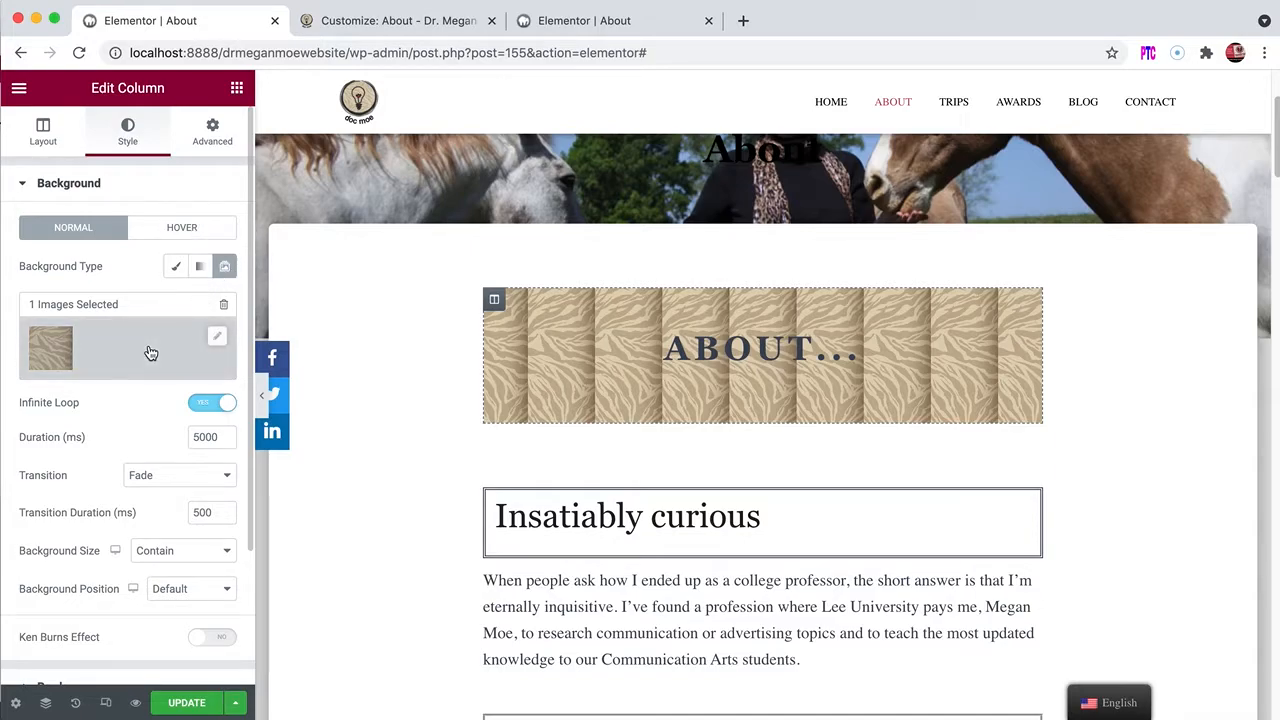
# Step: Try the Default background size for the column's slideshow image and restore it to Contain
pyautogui.scroll(-1, 150, 352)
pyautogui.scroll(-4, 150, 353)
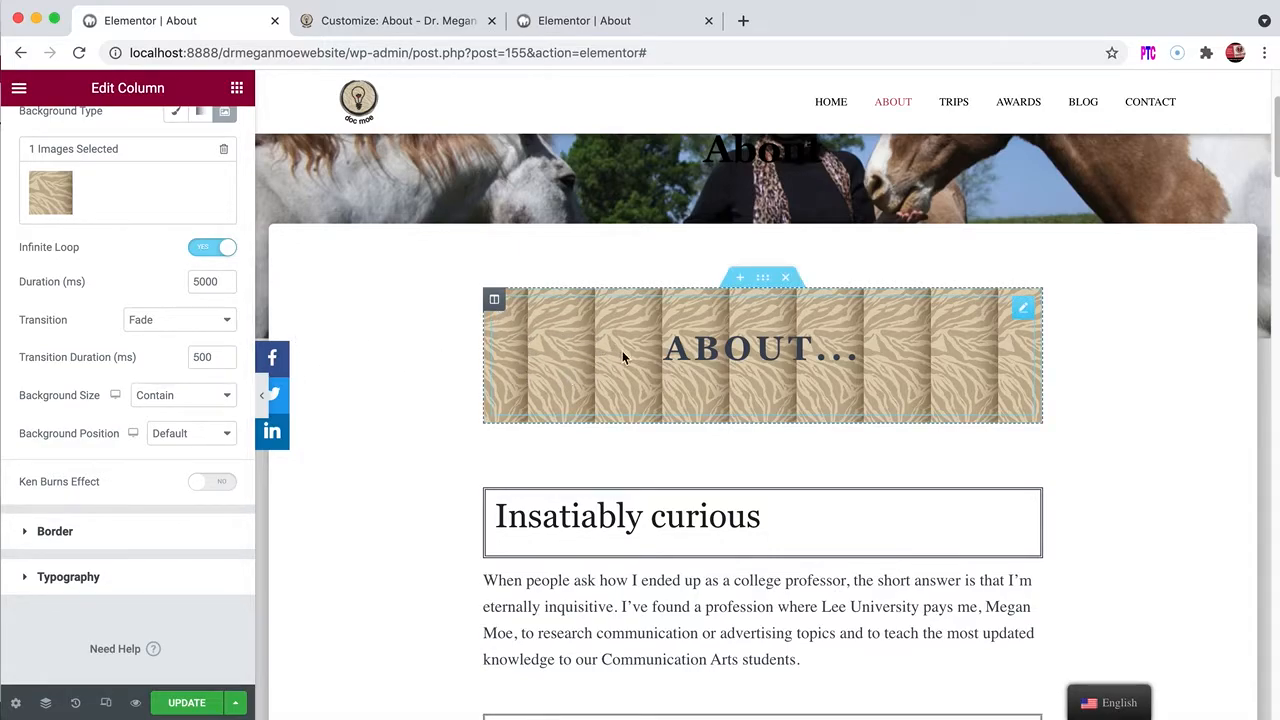
pyautogui.click(228, 395)
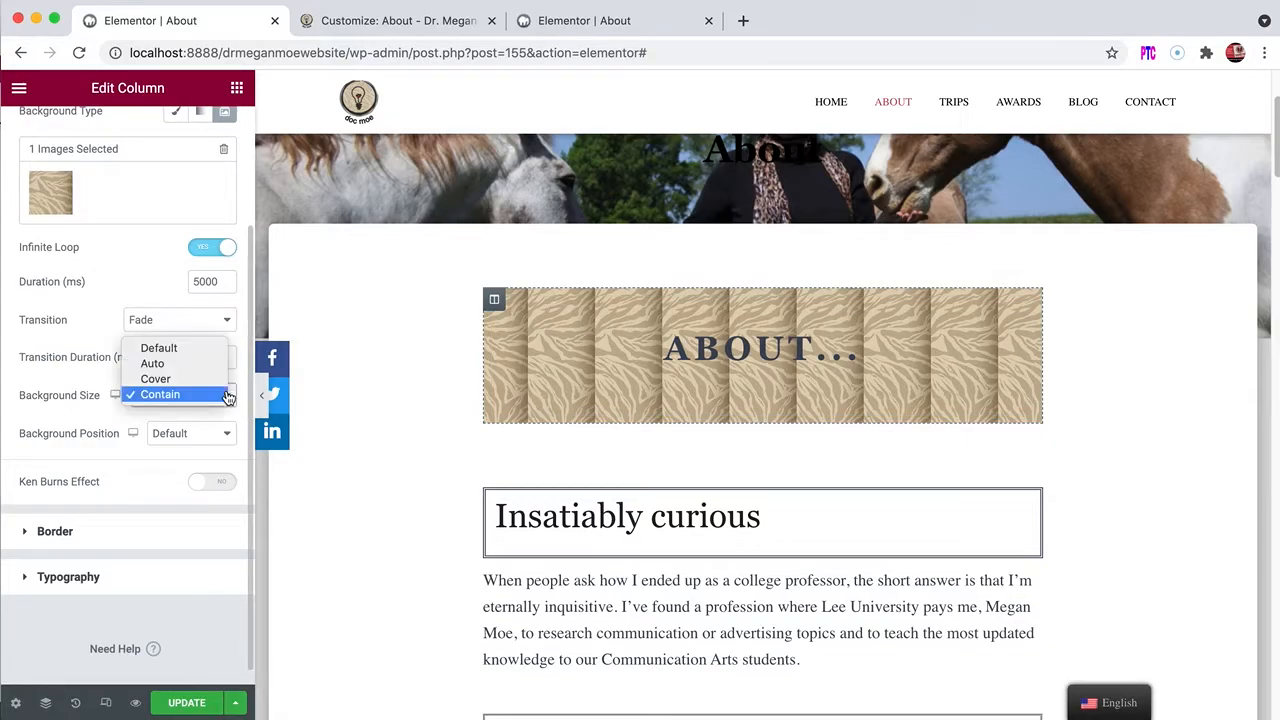
pyautogui.click(178, 350)
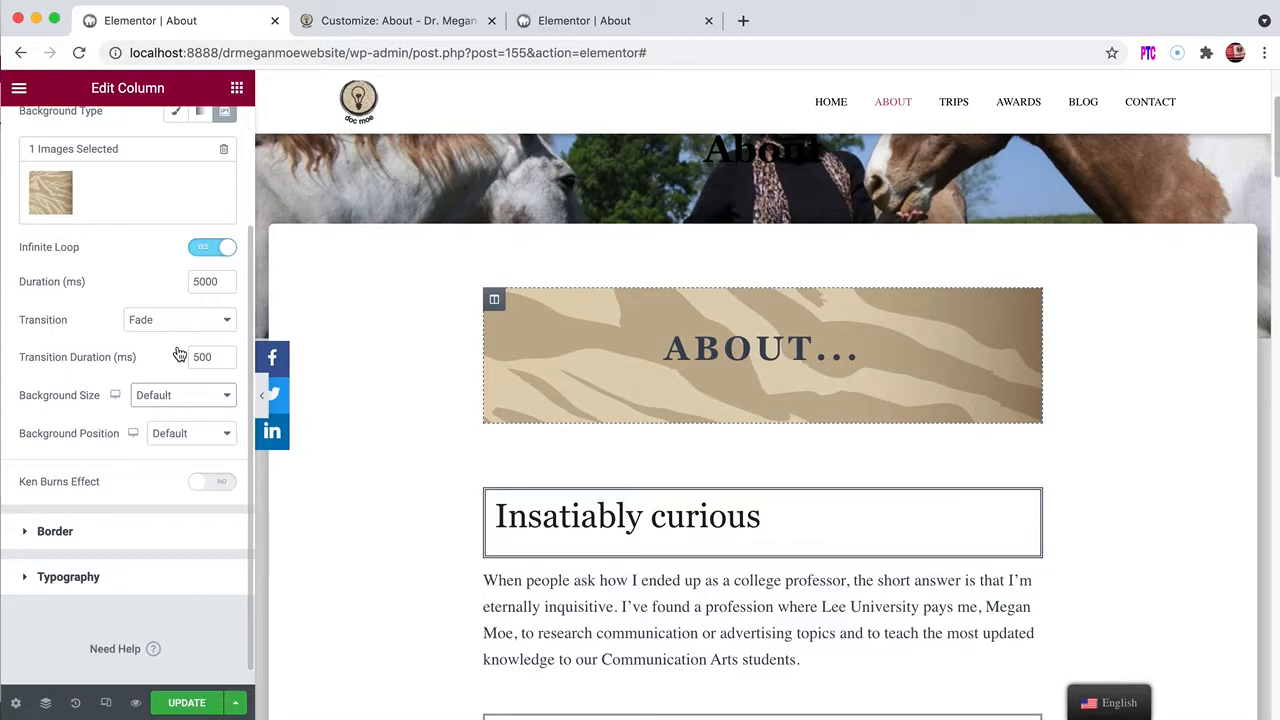
pyautogui.click(228, 397)
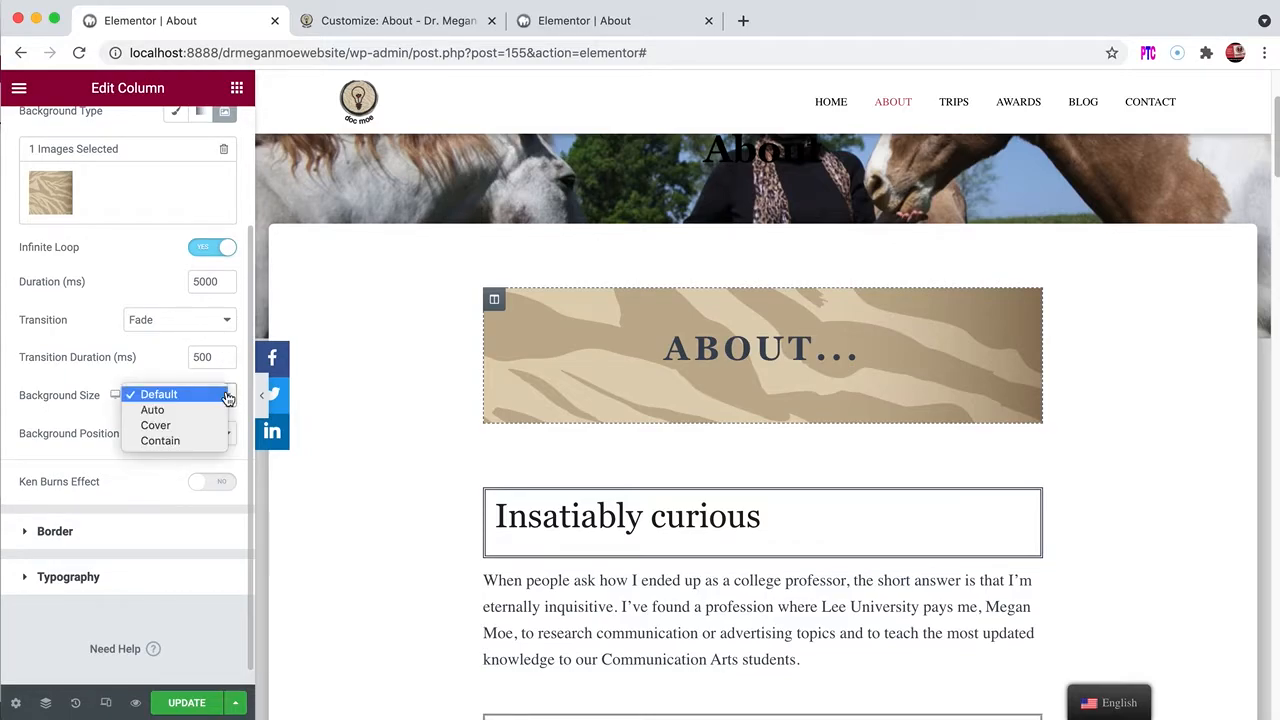
pyautogui.click(182, 441)
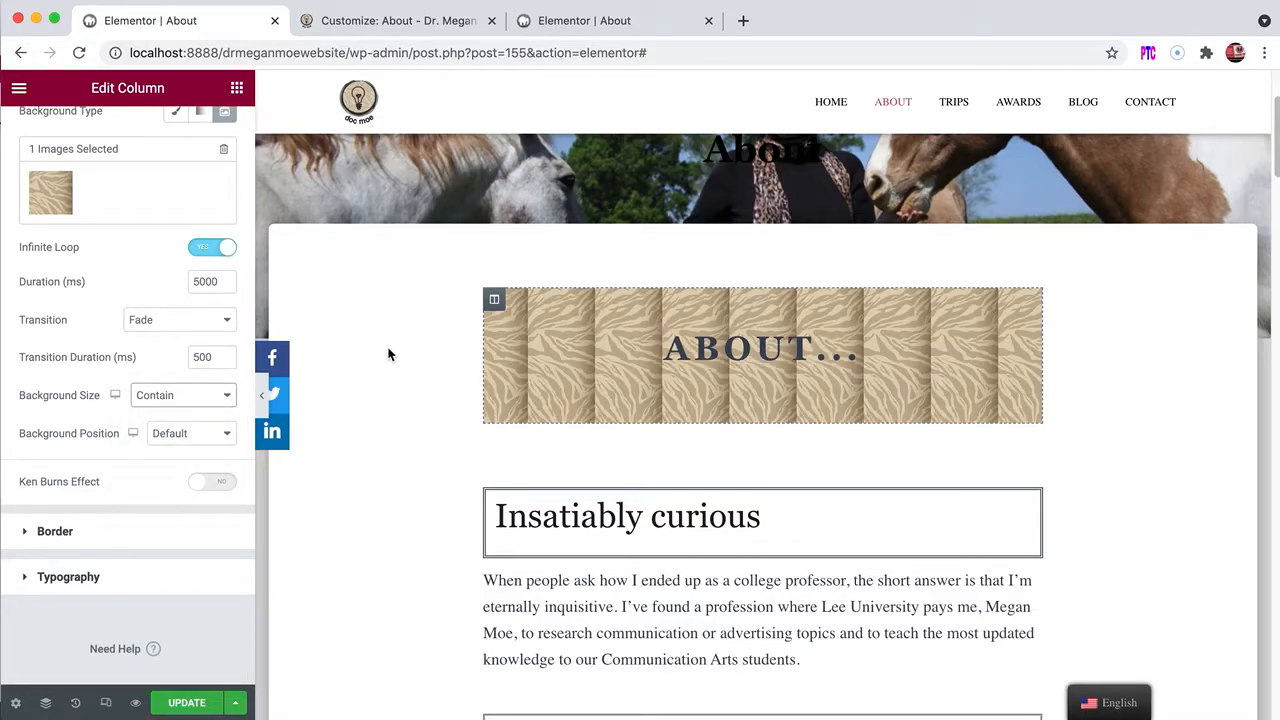
# Step: Update the About page and exit Elementor to the WordPress page editor
pyautogui.click(192, 700)
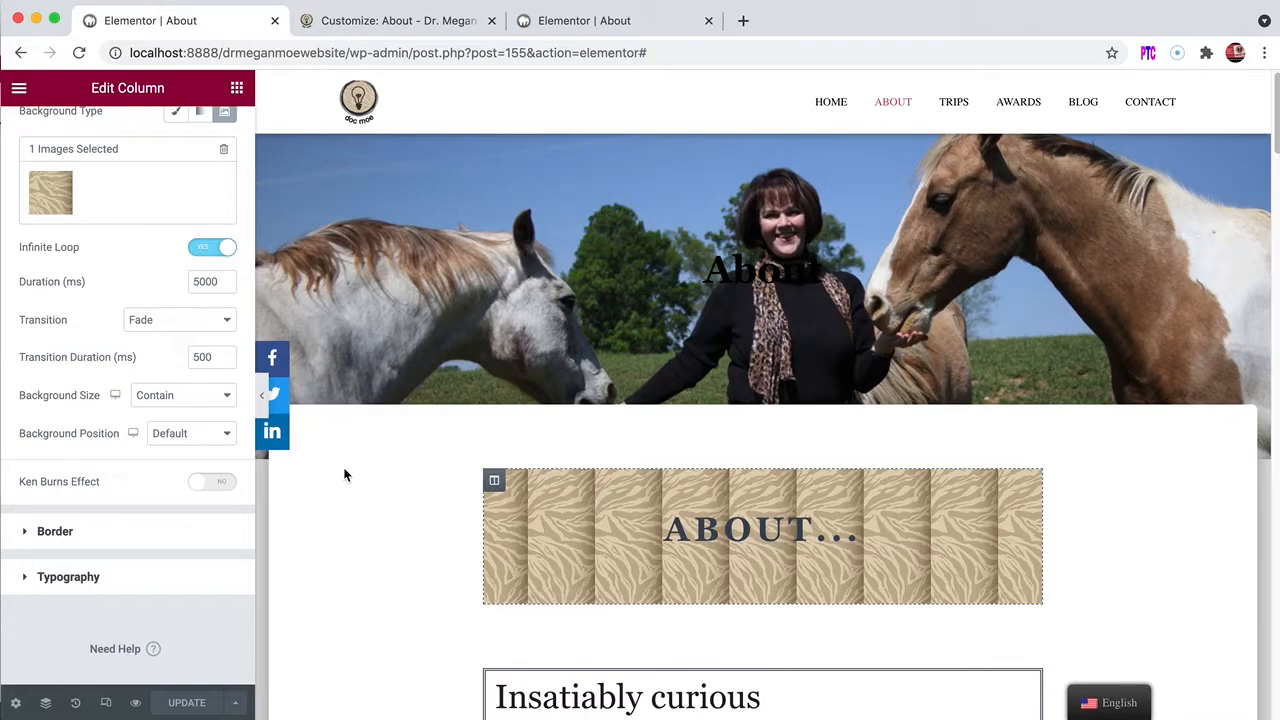
pyautogui.click(19, 88)
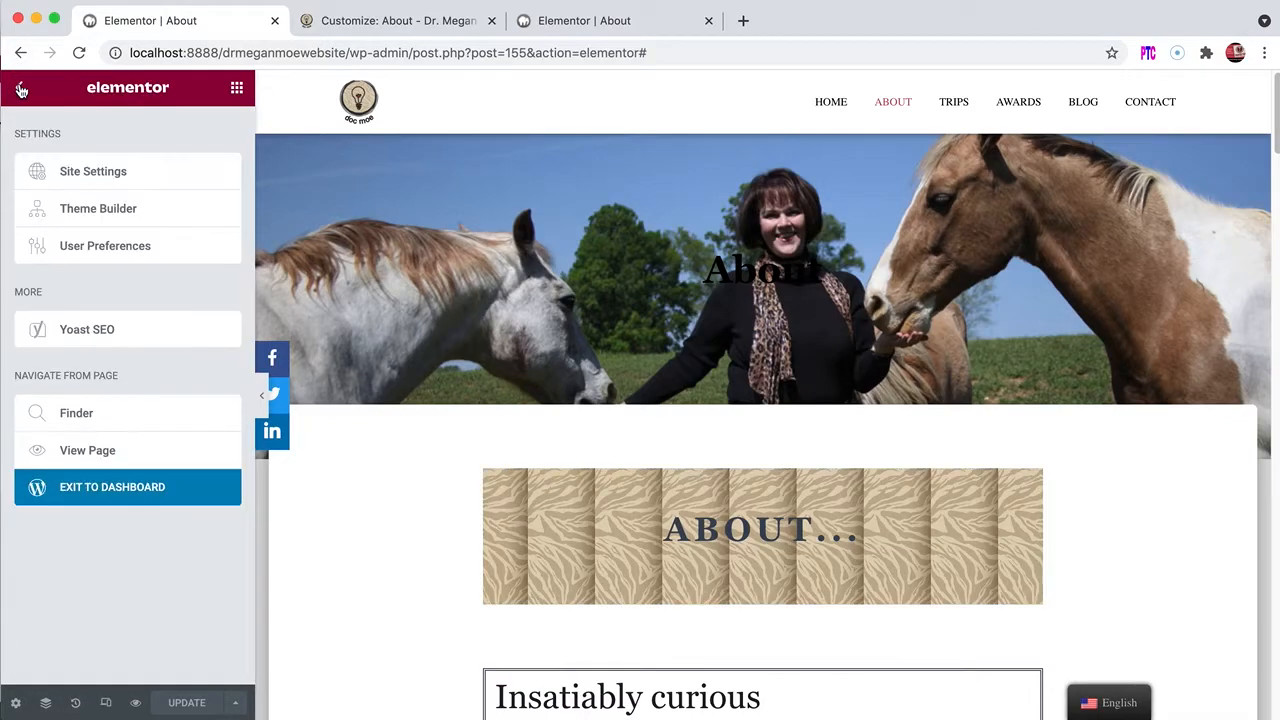
pyautogui.click(103, 496)
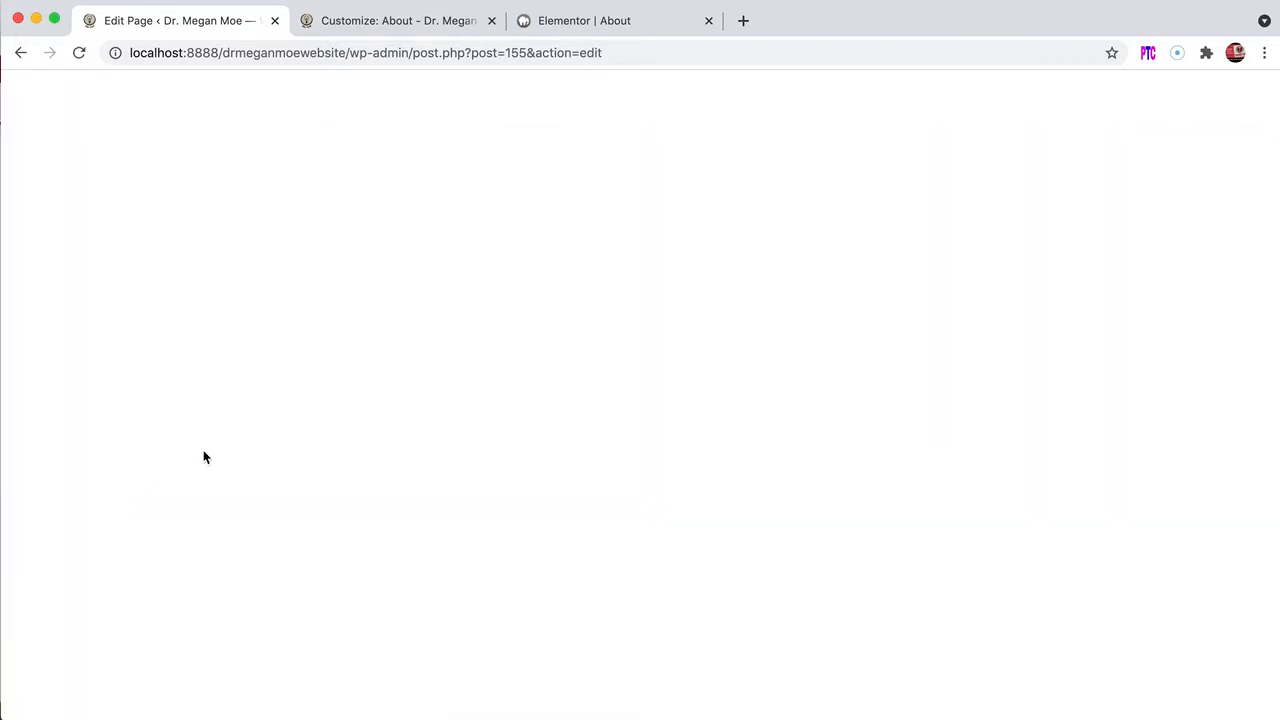
# Step: Delete the page title "About" in the WordPress editor and update the page
pyautogui.scroll(-5, 321, 468)
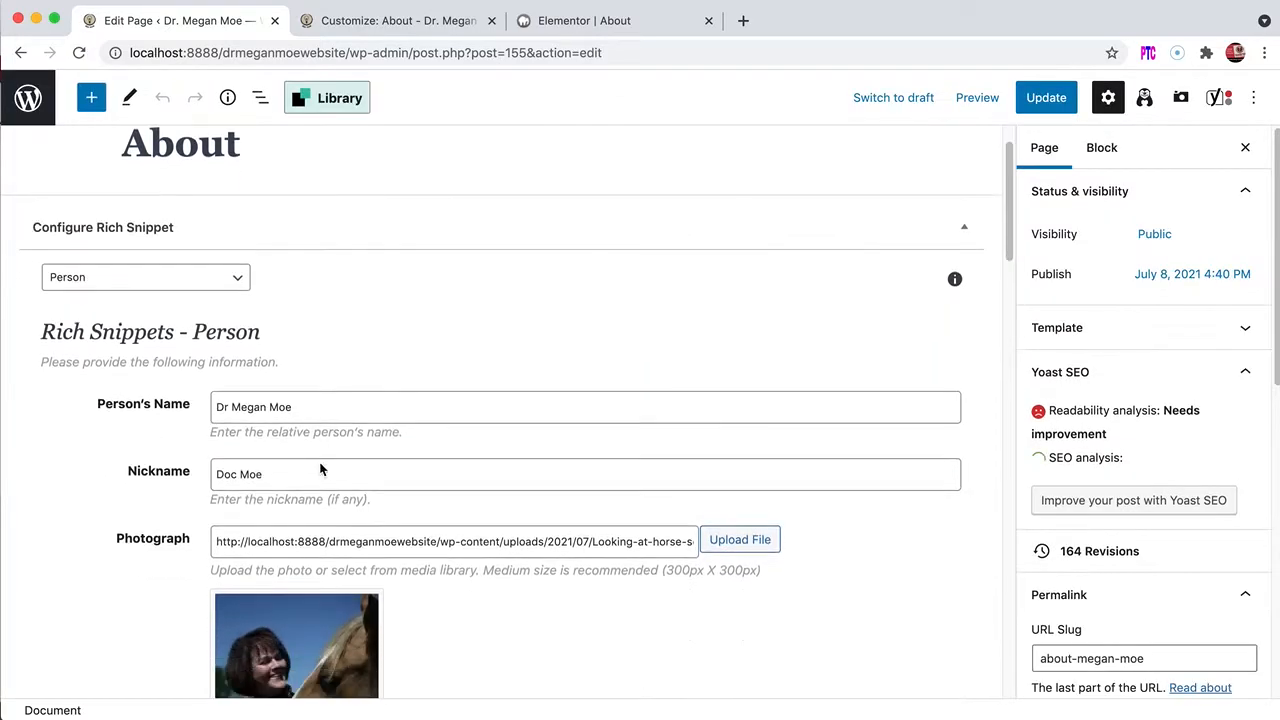
pyautogui.scroll(3, 320, 463)
pyautogui.scroll(3, 421, 251)
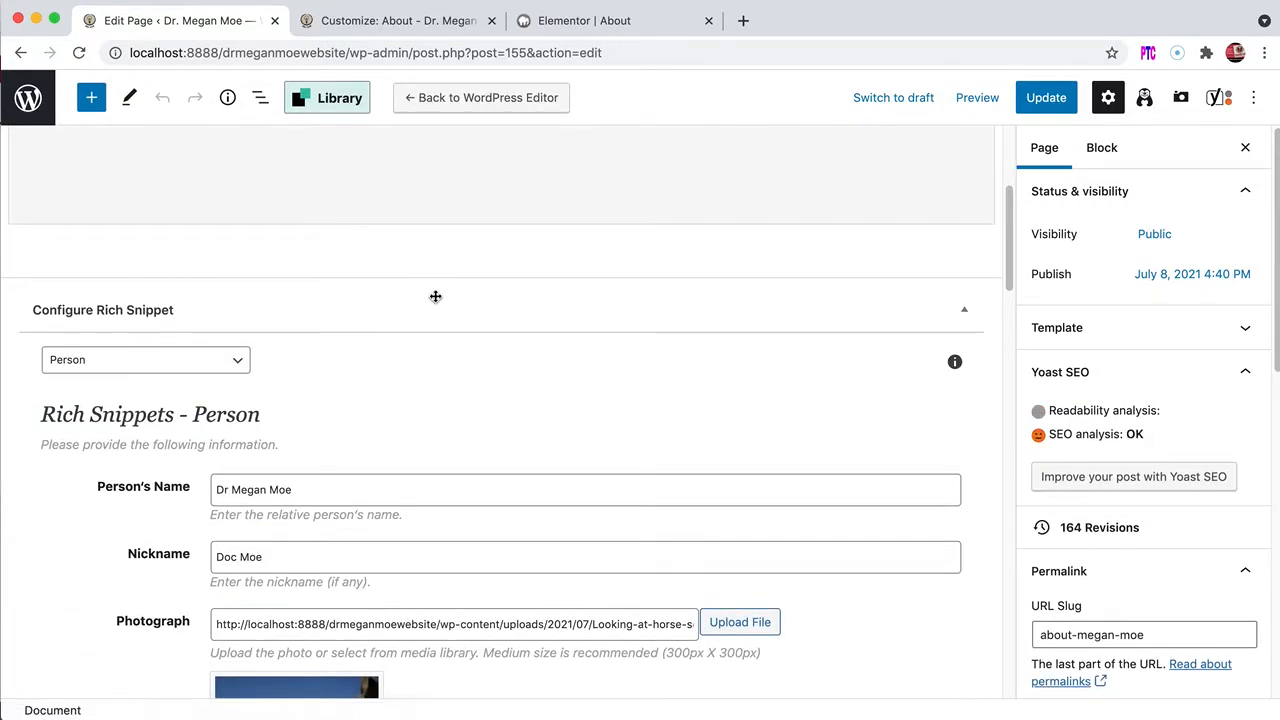
pyautogui.scroll(-1, 435, 300)
pyautogui.scroll(4, 435, 300)
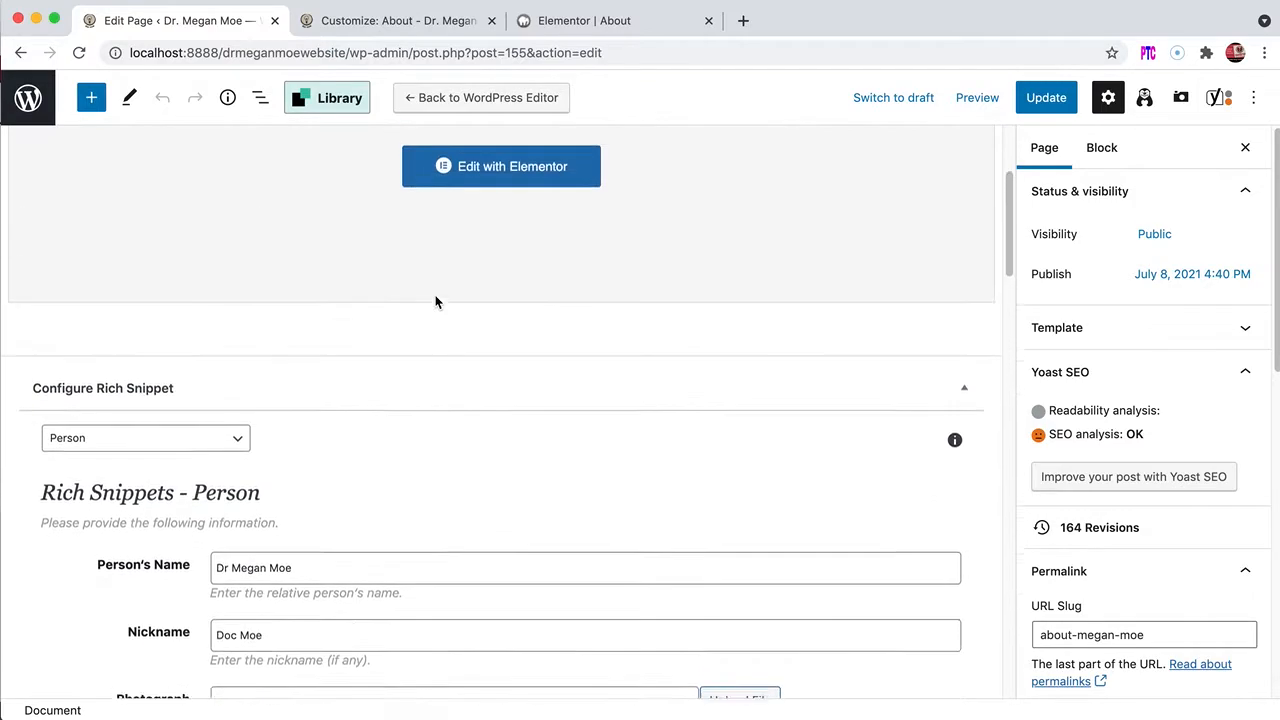
pyautogui.scroll(-3, 437, 302)
pyautogui.scroll(6, 437, 302)
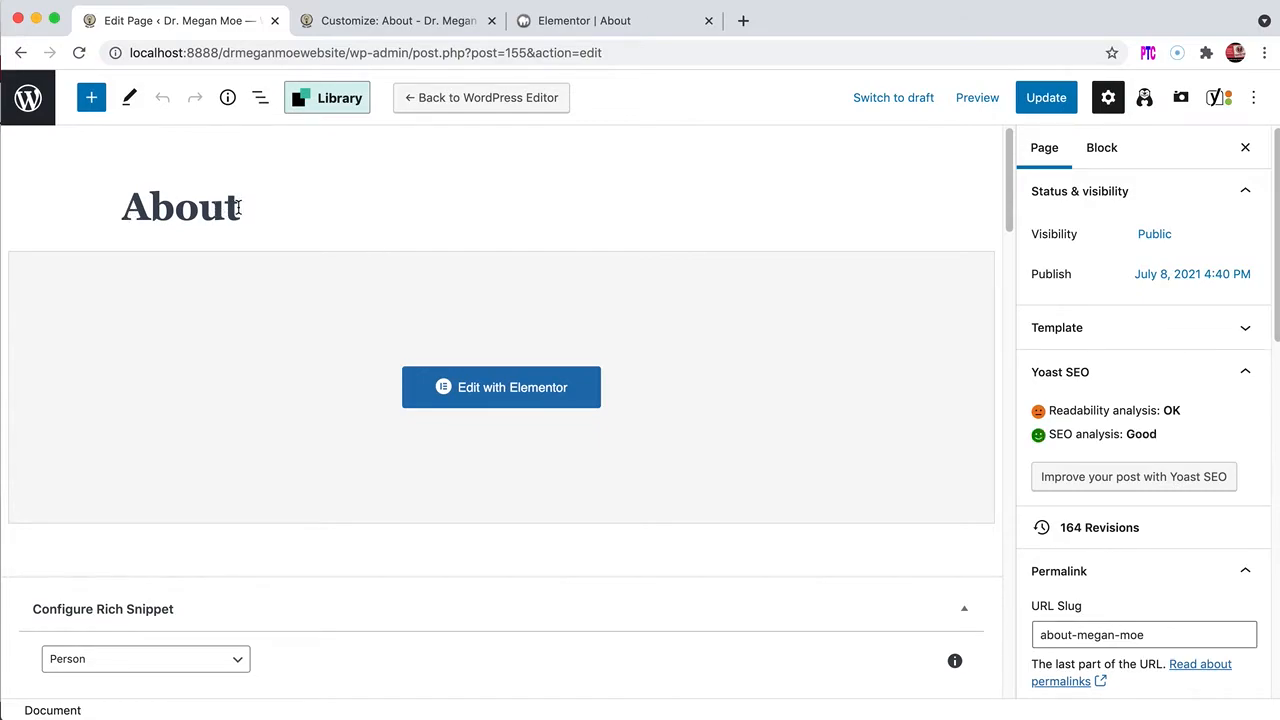
pyautogui.moveTo(240, 207); pyautogui.dragTo(53, 190)
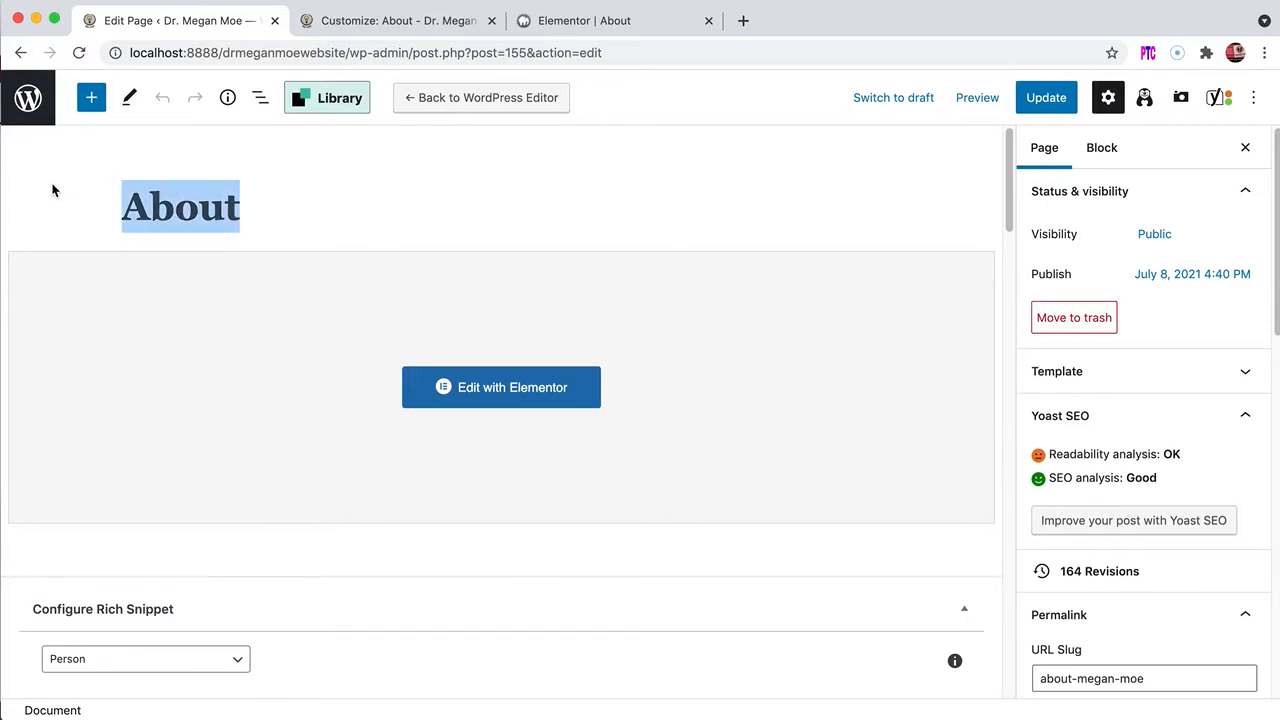
pyautogui.press('BackSpace')
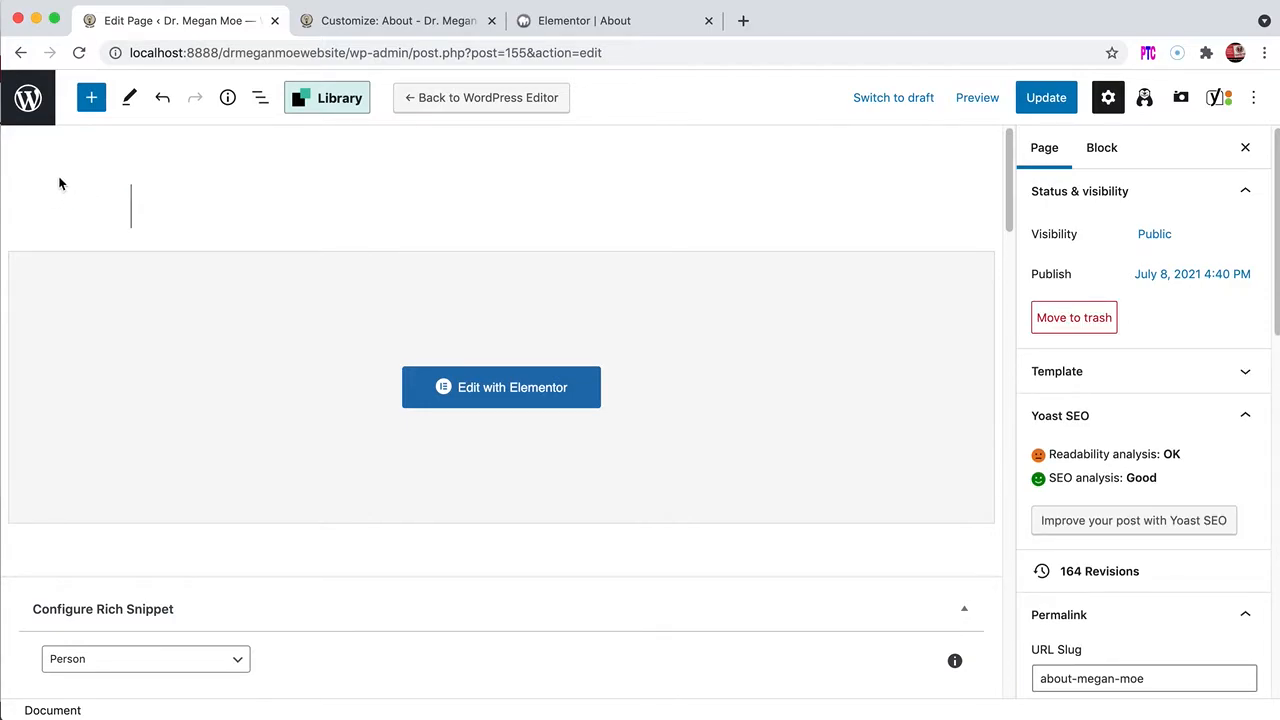
pyautogui.click(1046, 99)
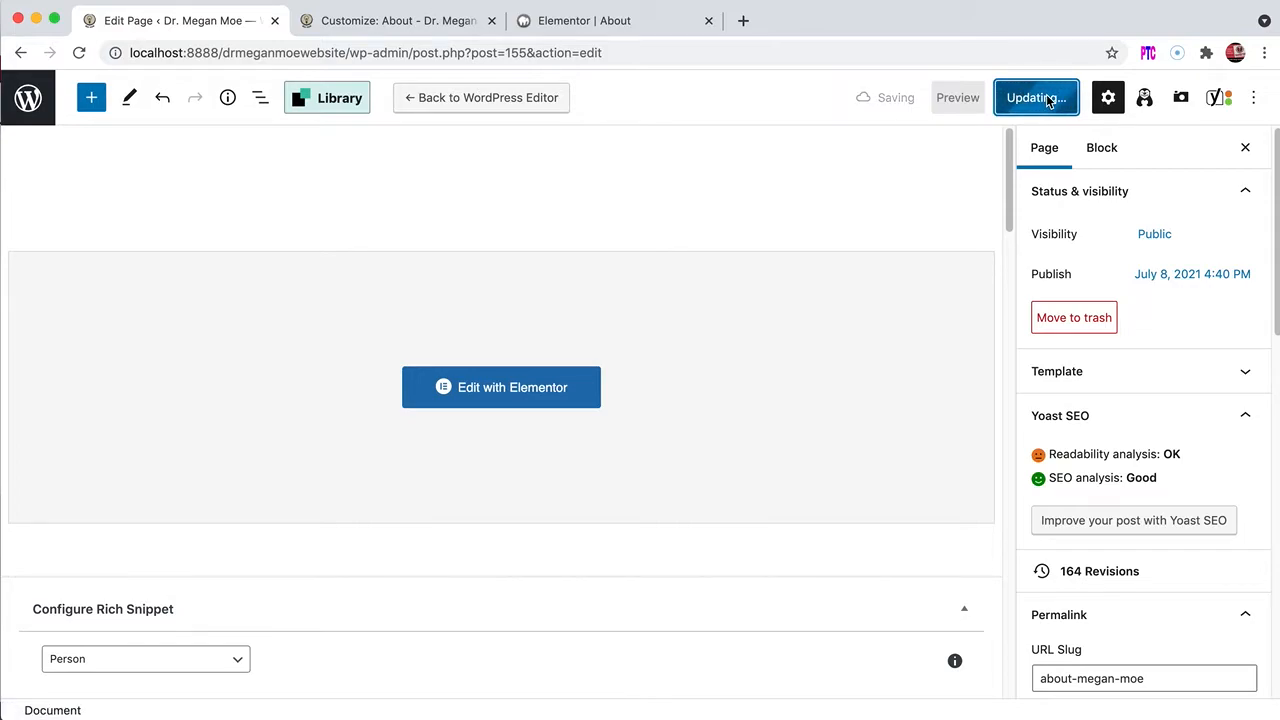
# Step: Switch to the Elementor tab and reload the About page to check the header without its title
pyautogui.click(617, 22)
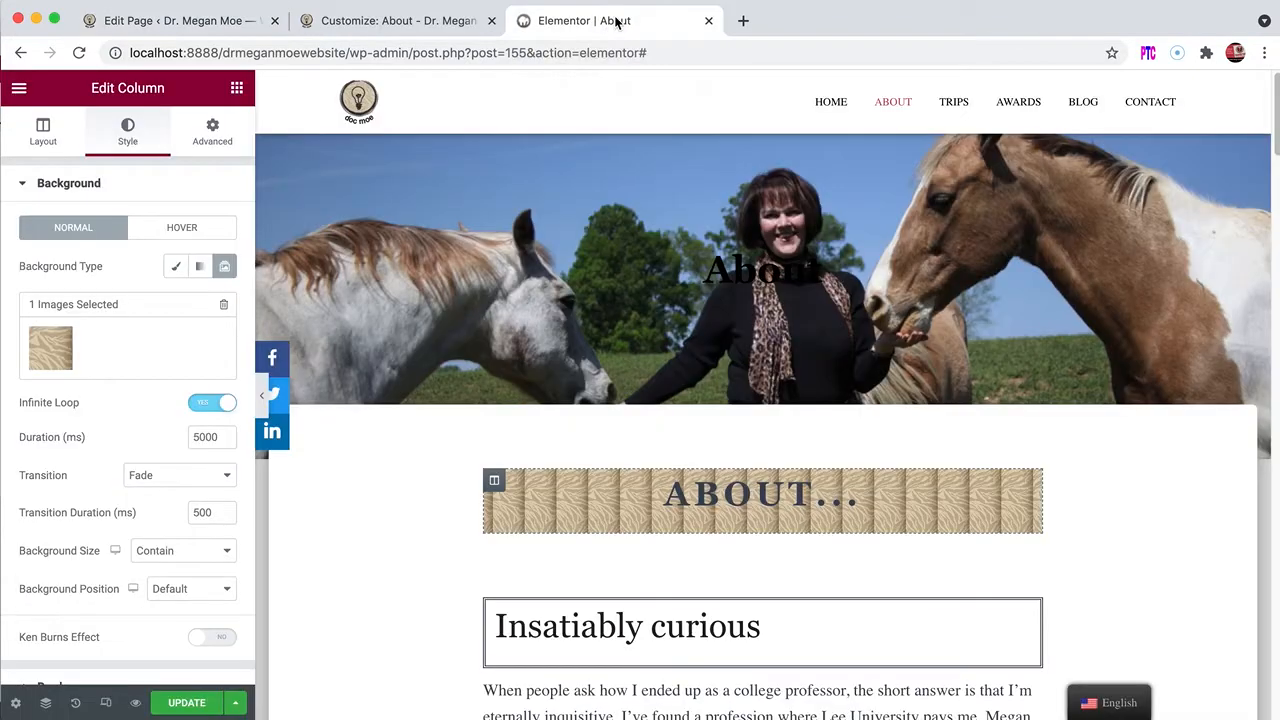
pyautogui.click(79, 53)
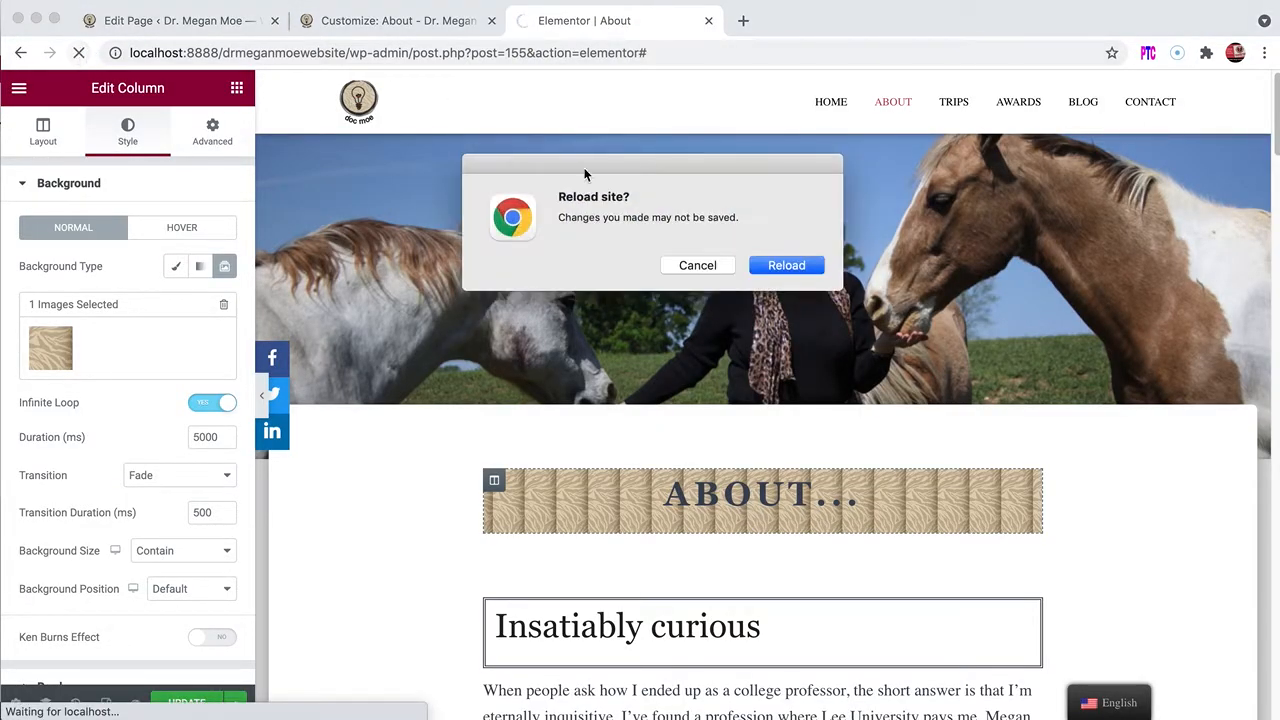
pyautogui.click(786, 268)
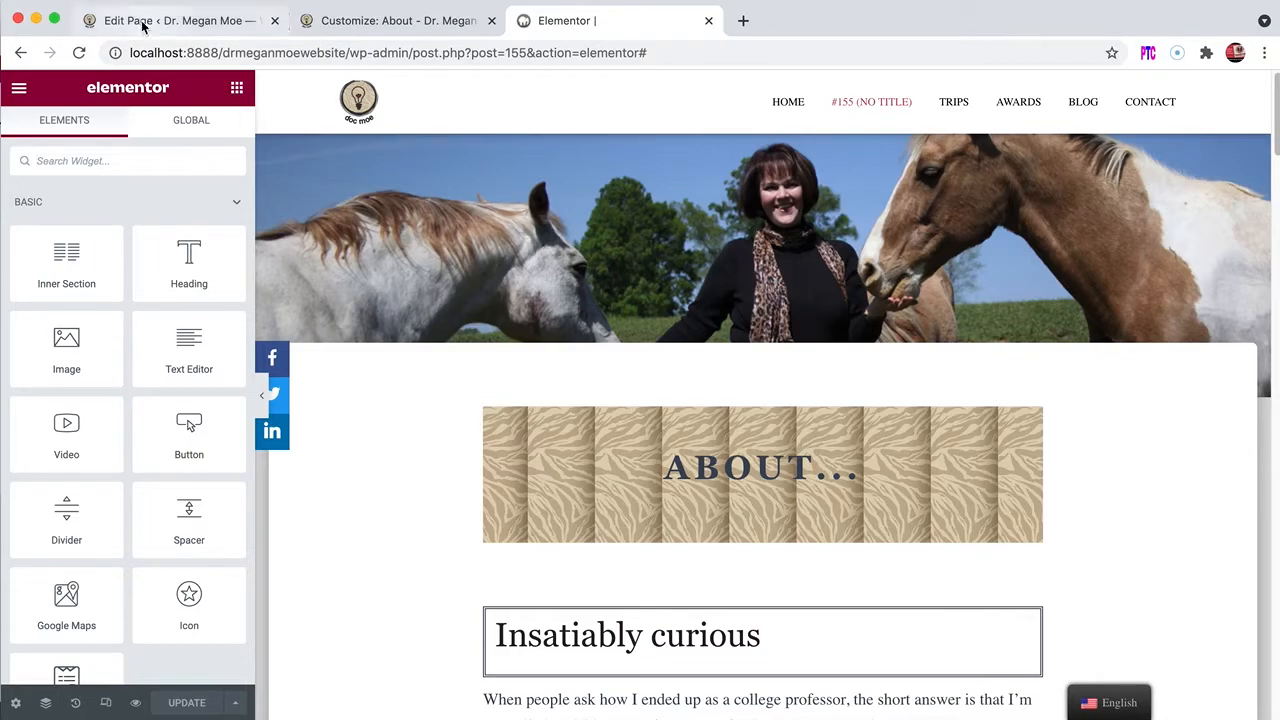
# Step: Re-enter "About" as the page title in the WordPress page editor and update the page
pyautogui.click(137, 21)
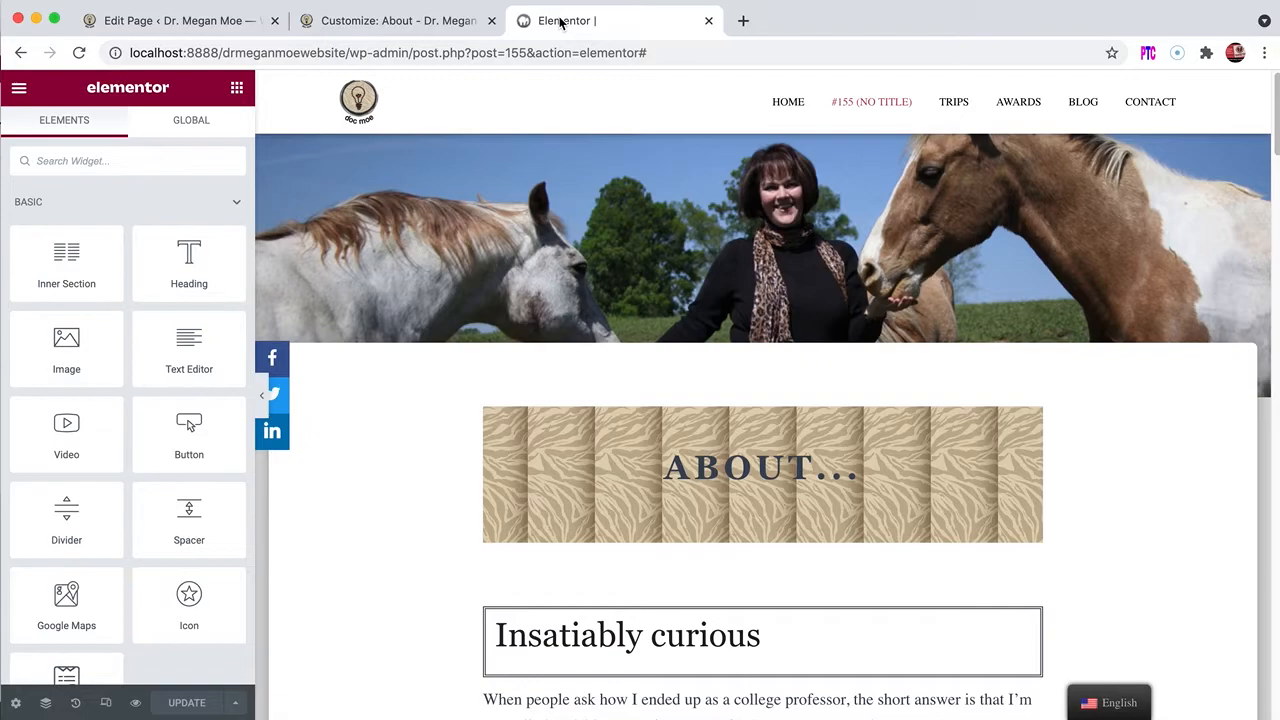
pyautogui.click(128, 18)
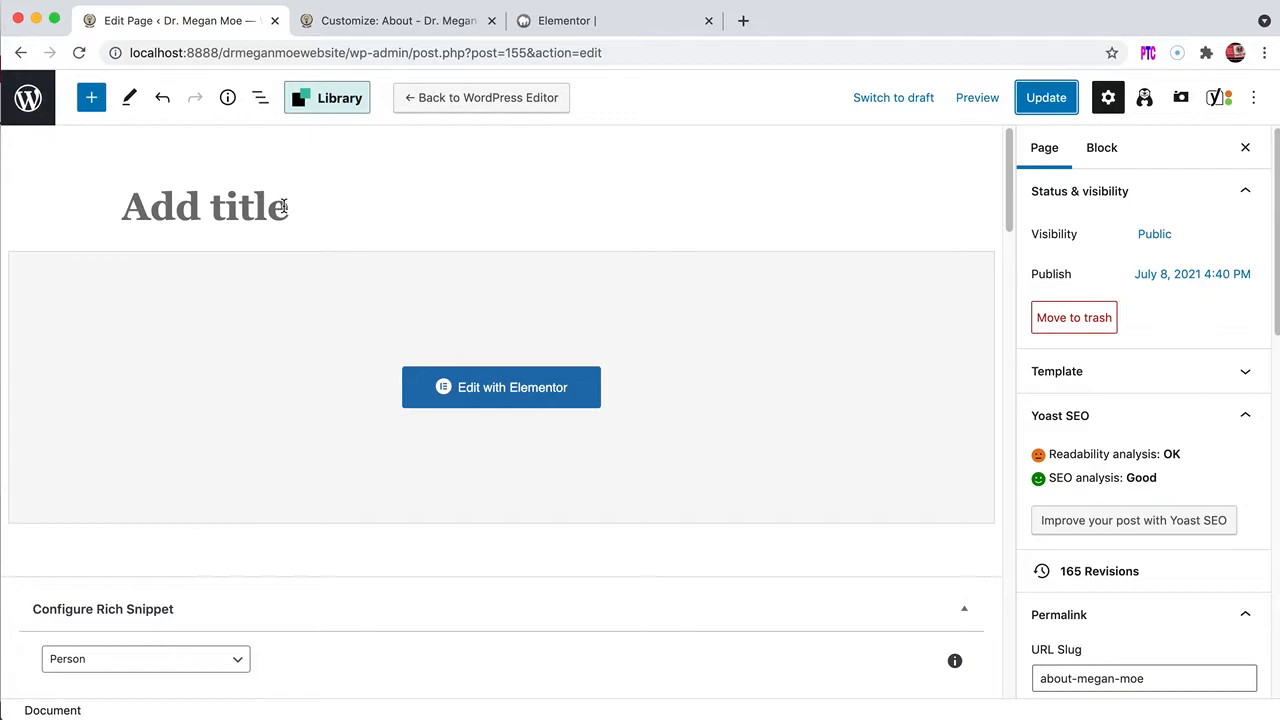
pyautogui.click(220, 213)
pyautogui.write('About')
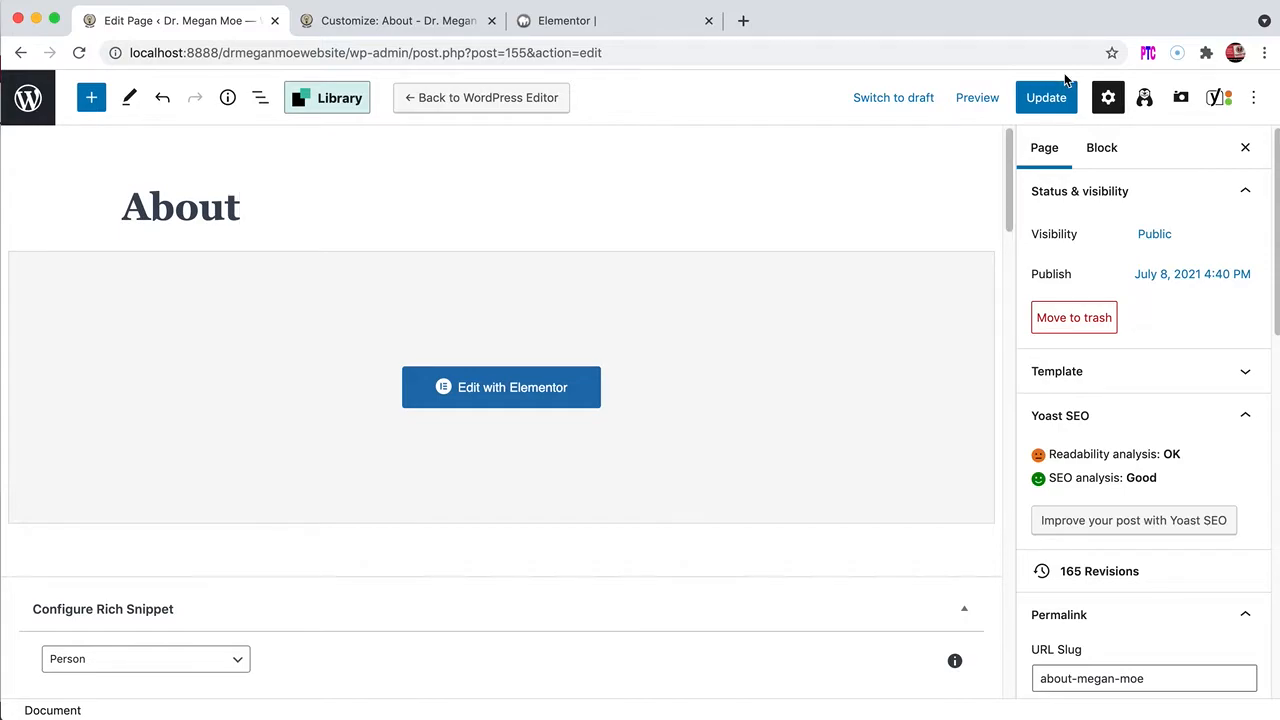
pyautogui.click(1048, 100)
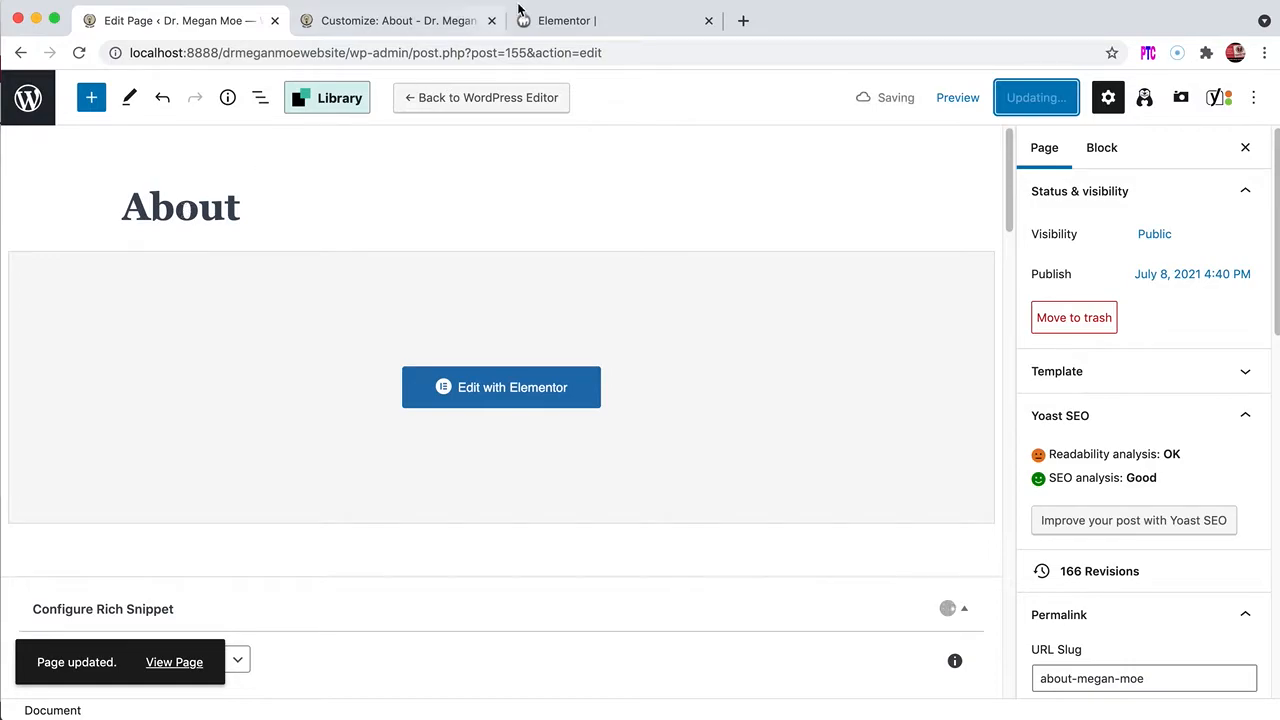
# Step: Return to Elementor and reload it to check the restored page title over the header image
pyautogui.click(572, 21)
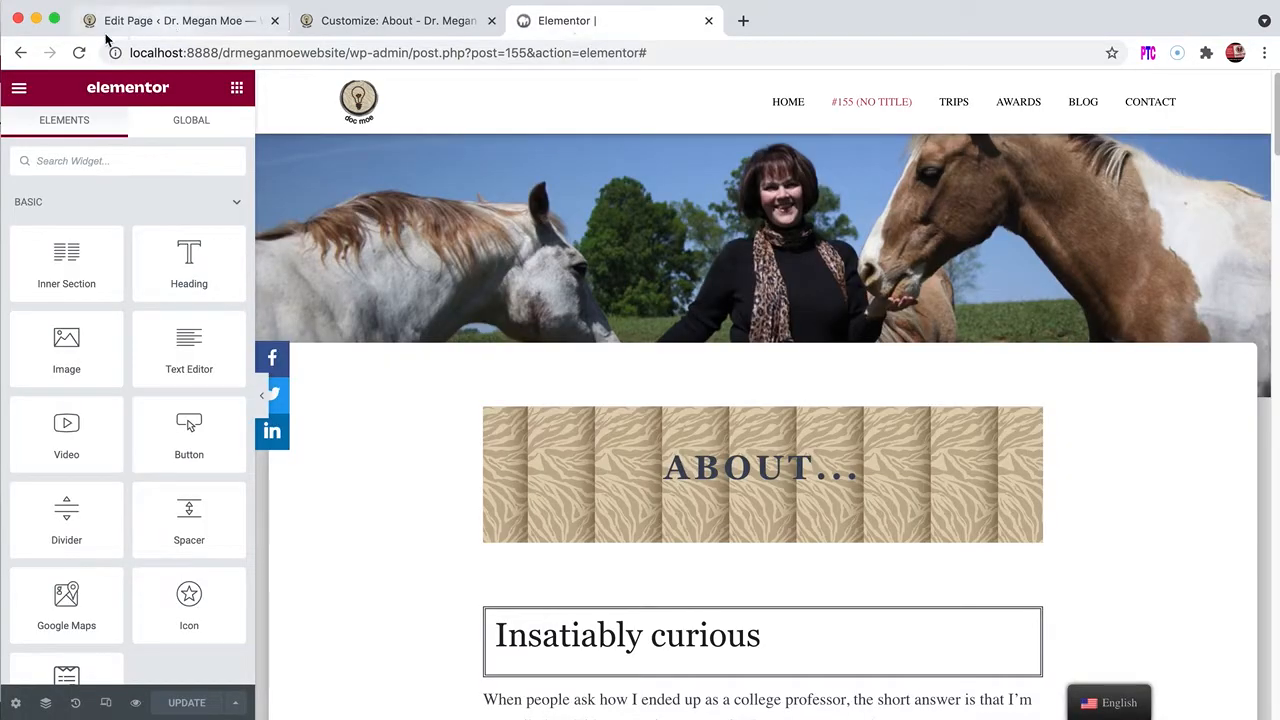
pyautogui.click(79, 53)
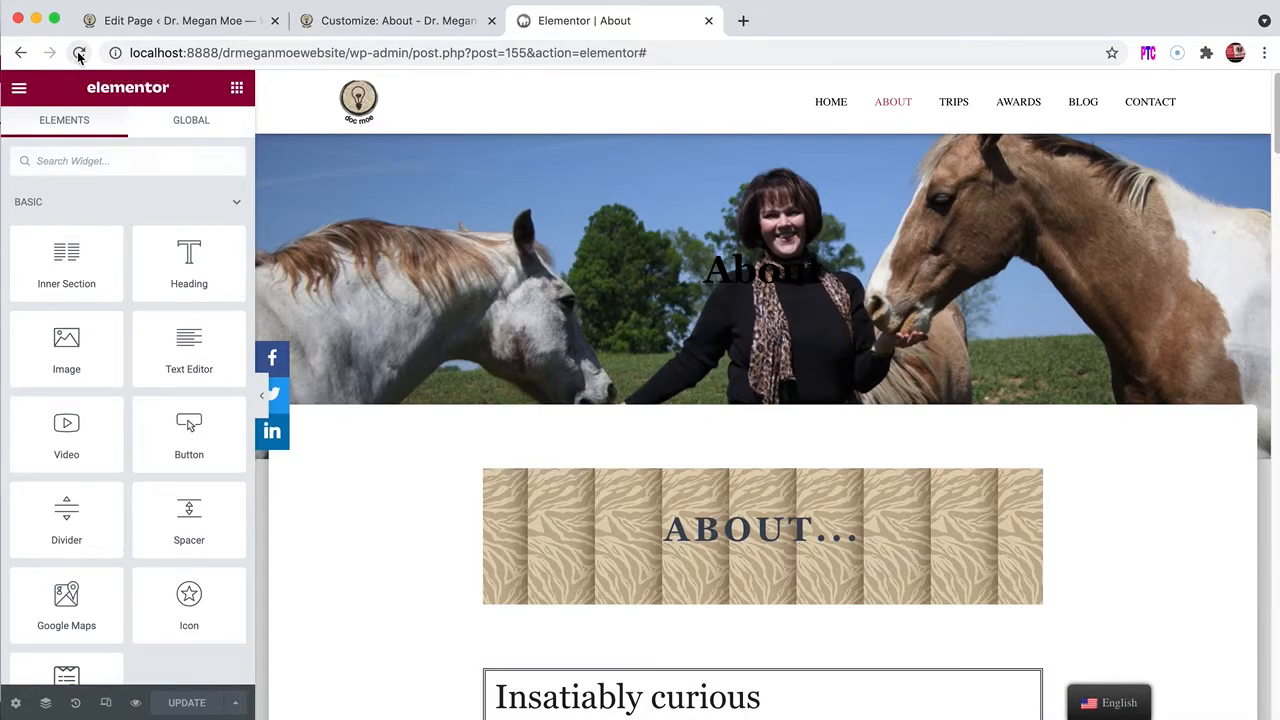
pyautogui.scroll(-1, 364, 460)
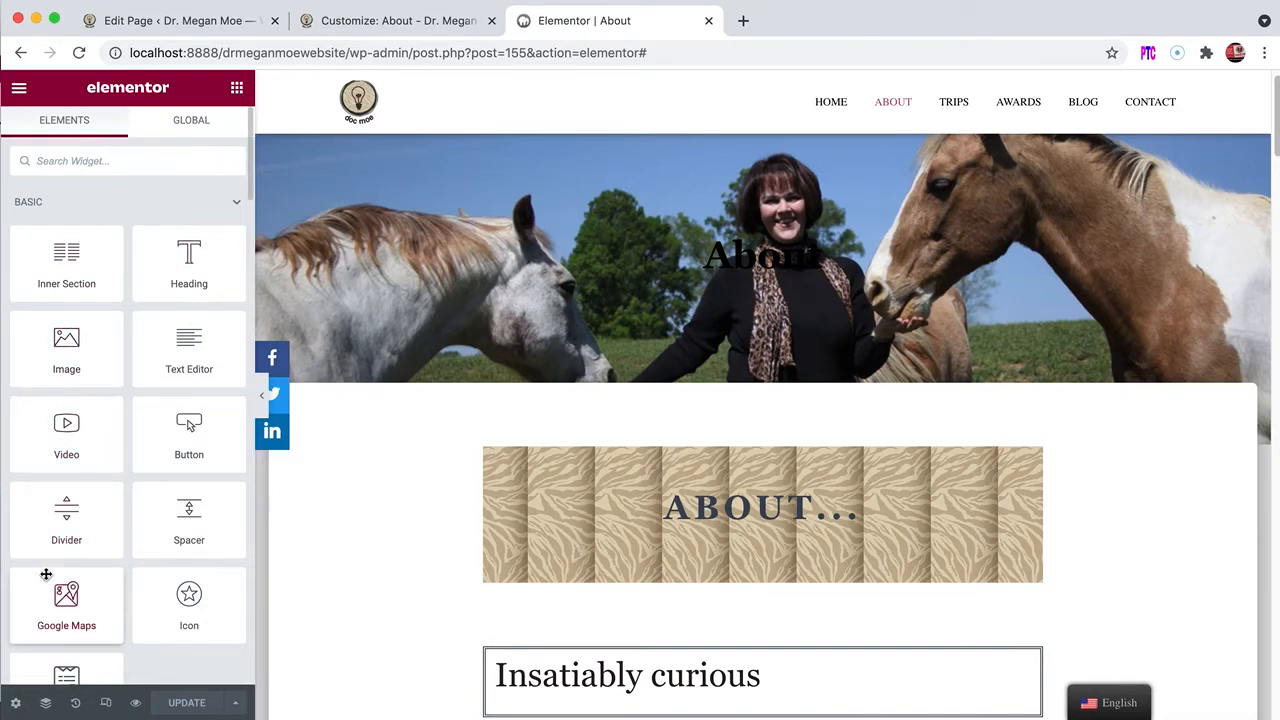
# Step: Open the About page settings, try Hide Title off and restore it to Yes, and update the page
pyautogui.click(16, 704)
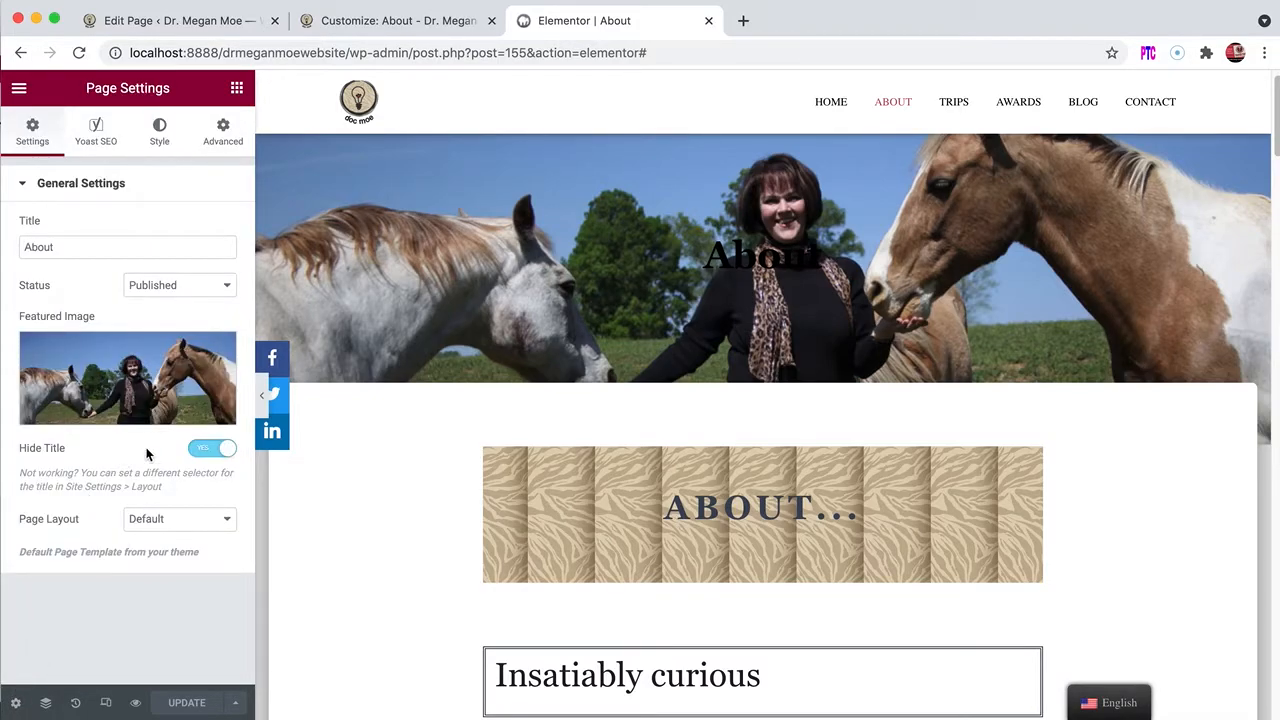
pyautogui.click(198, 453)
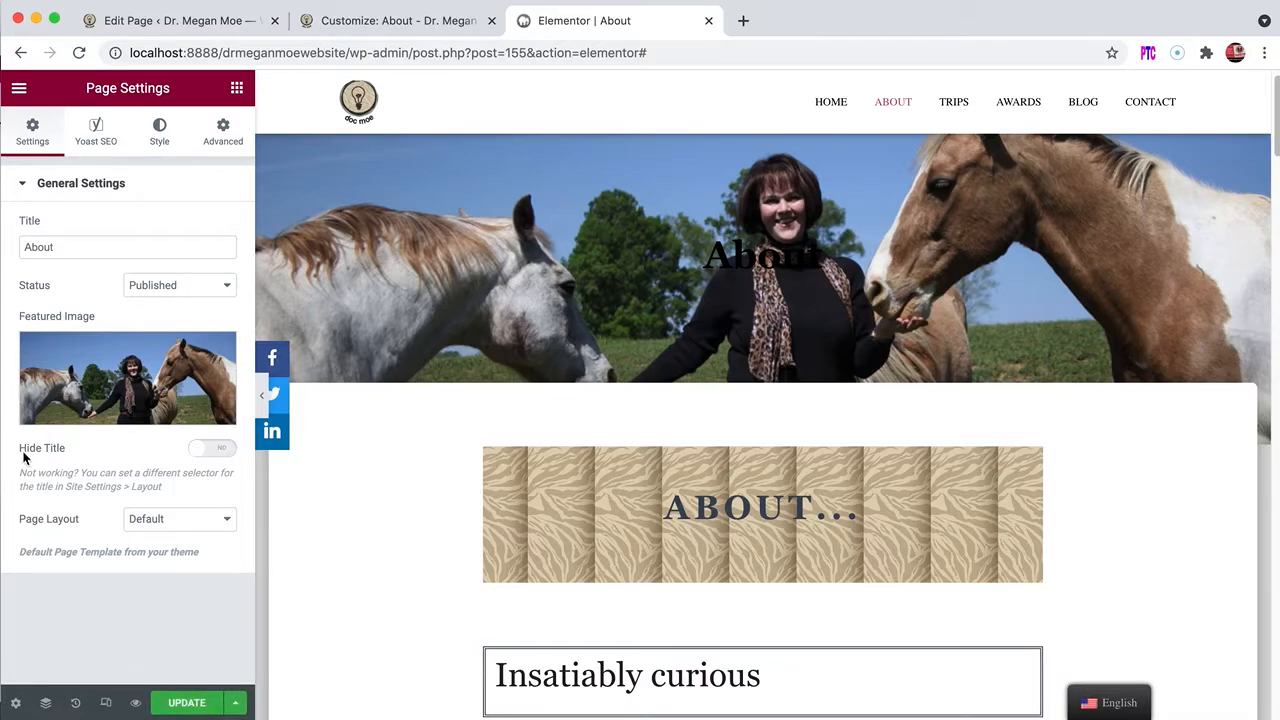
pyautogui.click(228, 451)
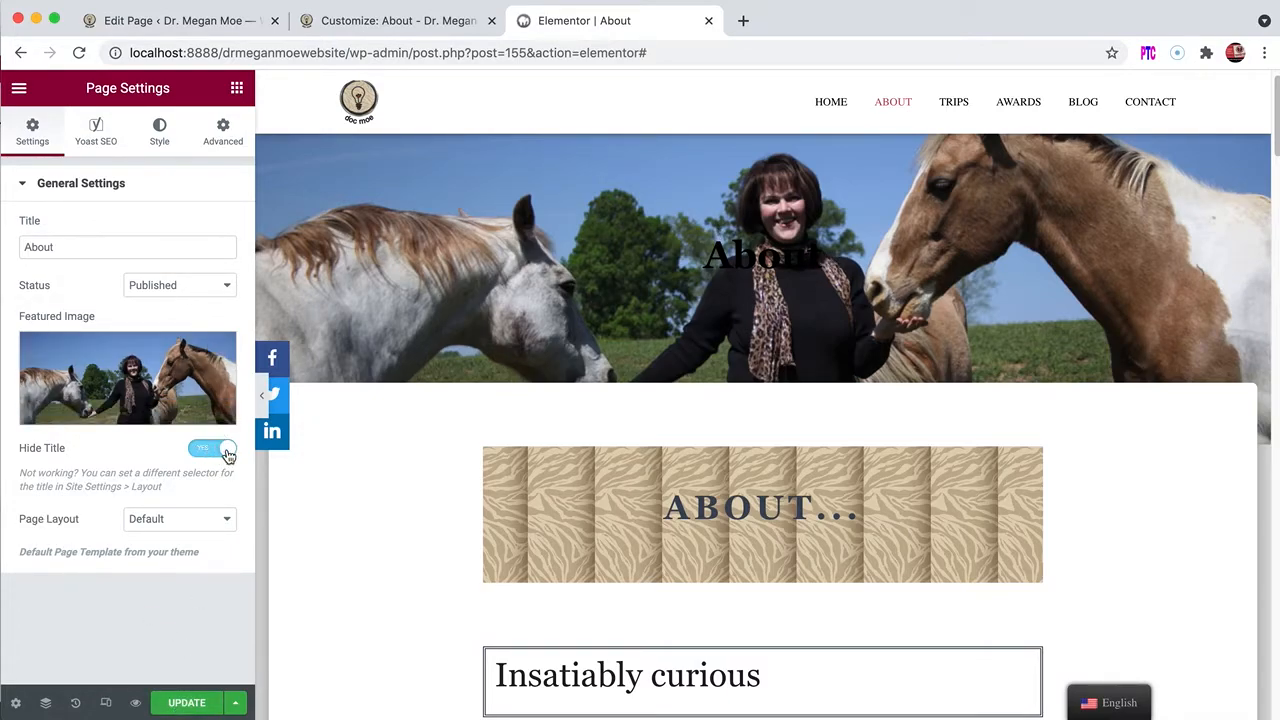
pyautogui.click(188, 700)
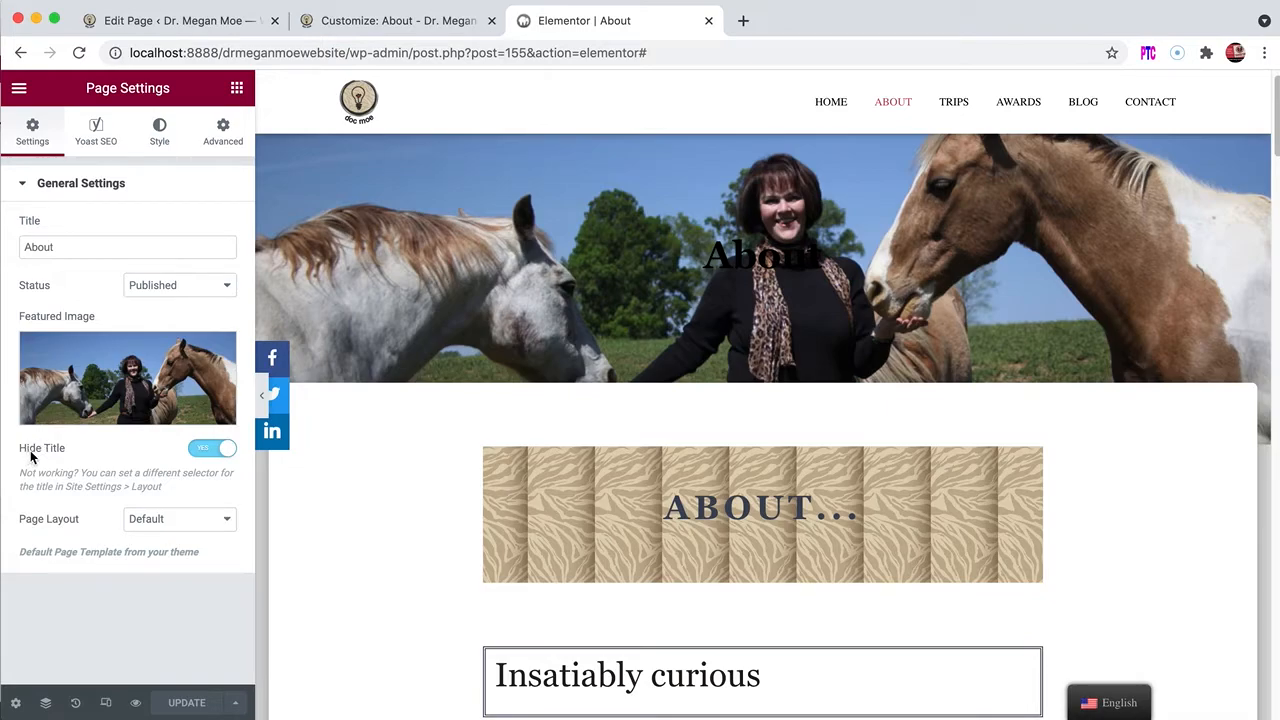
pyautogui.click(215, 454)
pyautogui.click(219, 456)
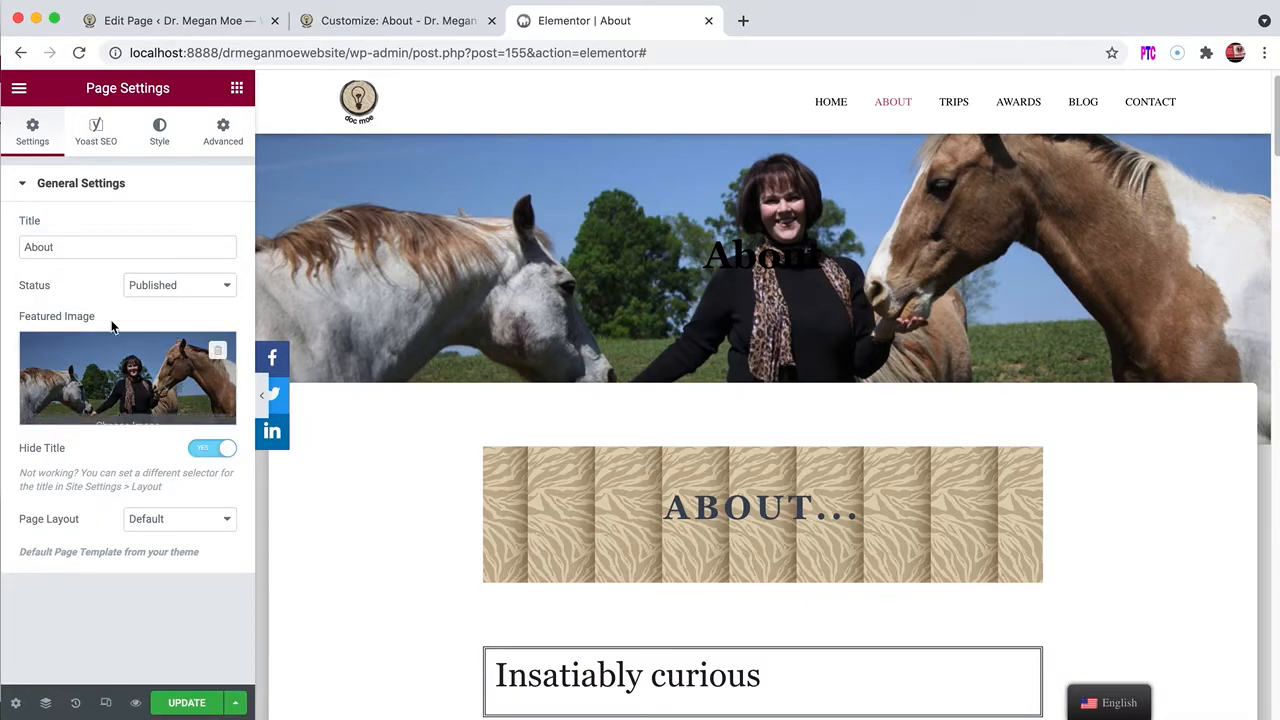
# Step: Close the theme Customizer and look over the live About page
pyautogui.click(362, 24)
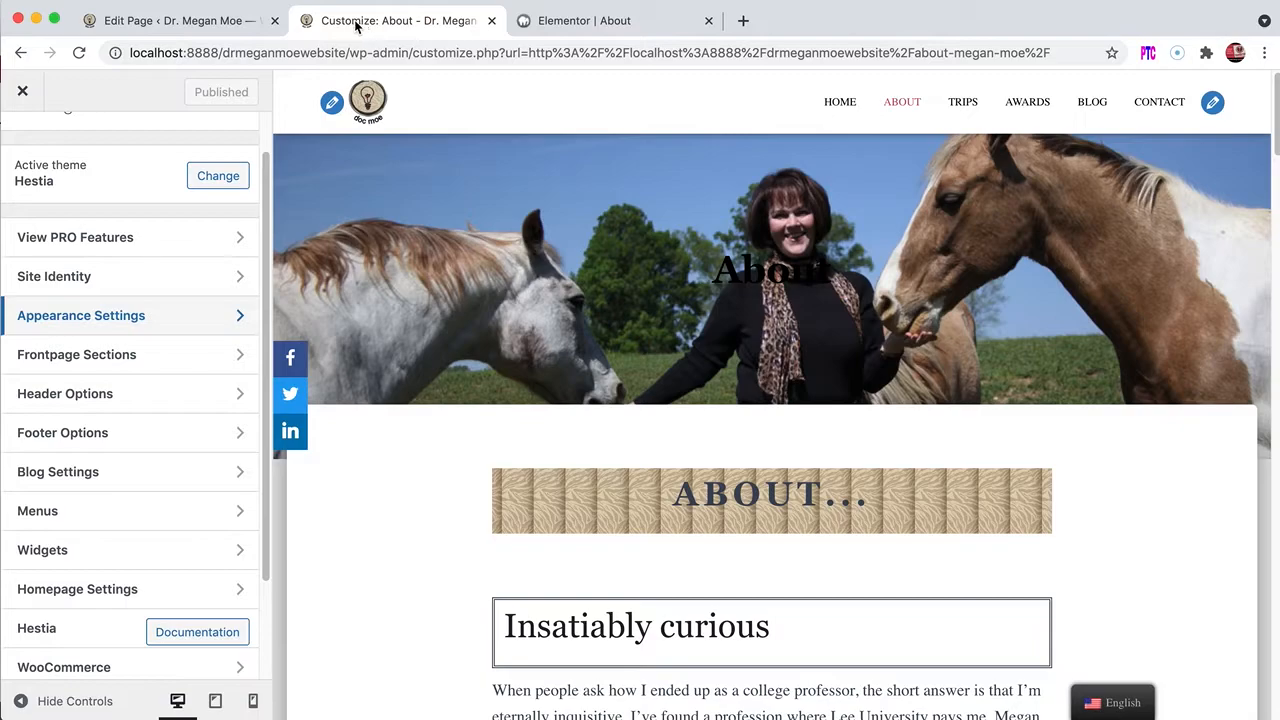
pyautogui.click(22, 93)
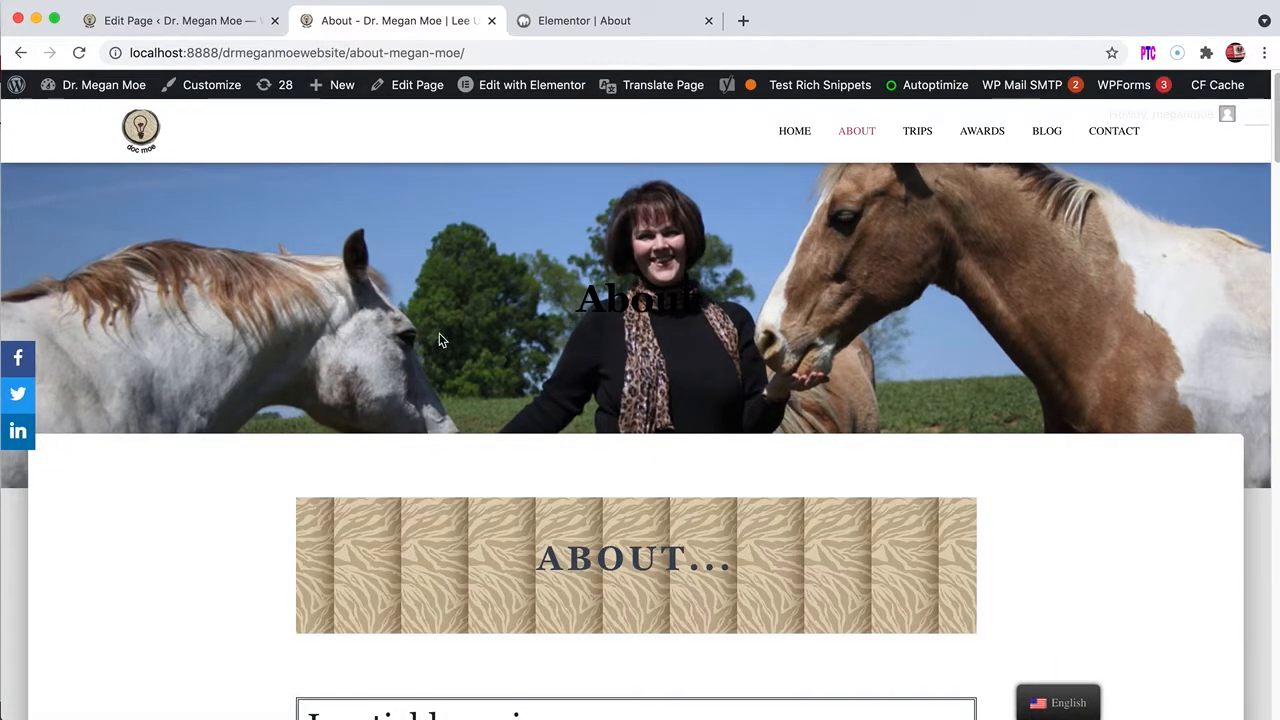
pyautogui.scroll(-4, 540, 308)
pyautogui.scroll(4, 540, 305)
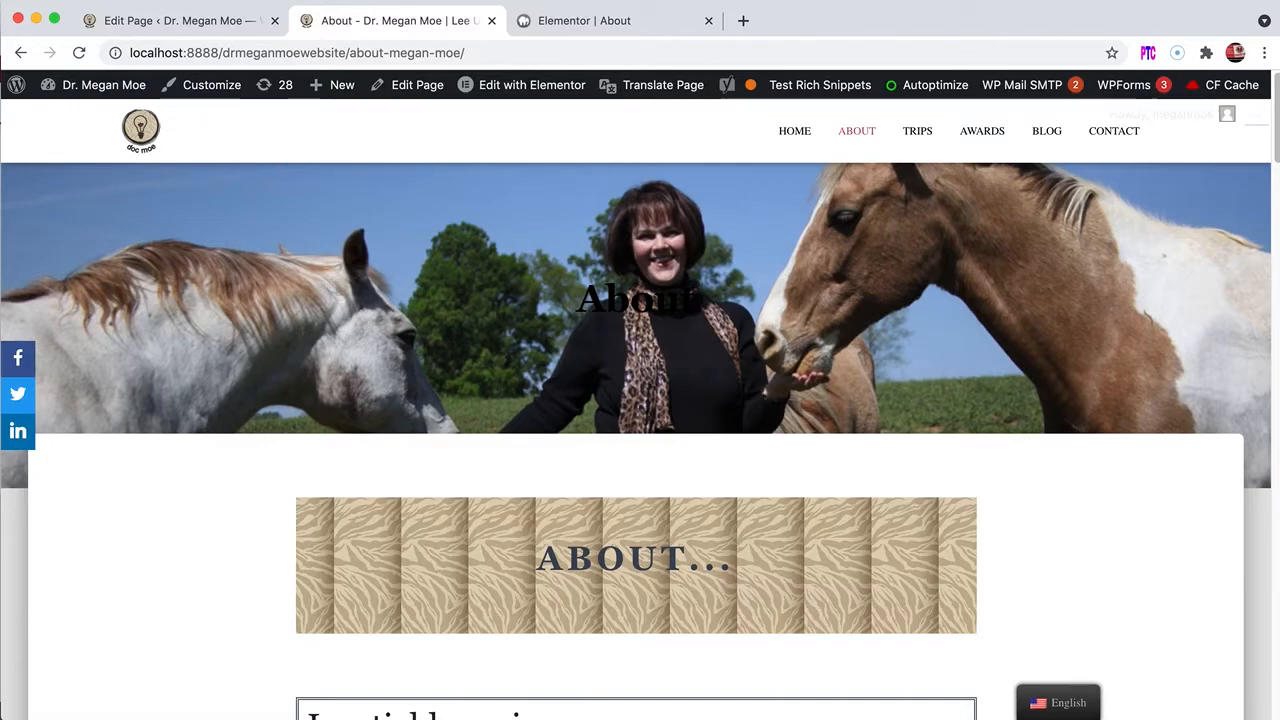
# Step: Open Chrome's Inspect Elements developer tool on the live About page
pyautogui.click(203, 1)
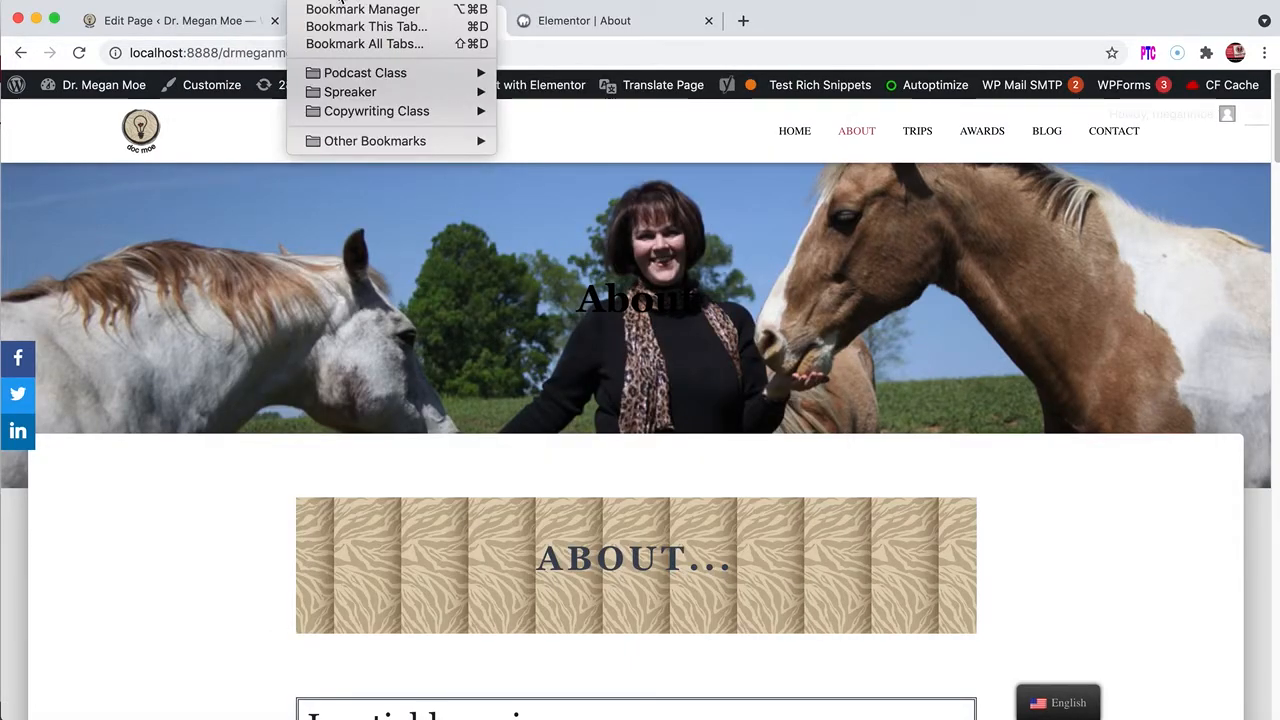
pyautogui.moveTo(458, 5)
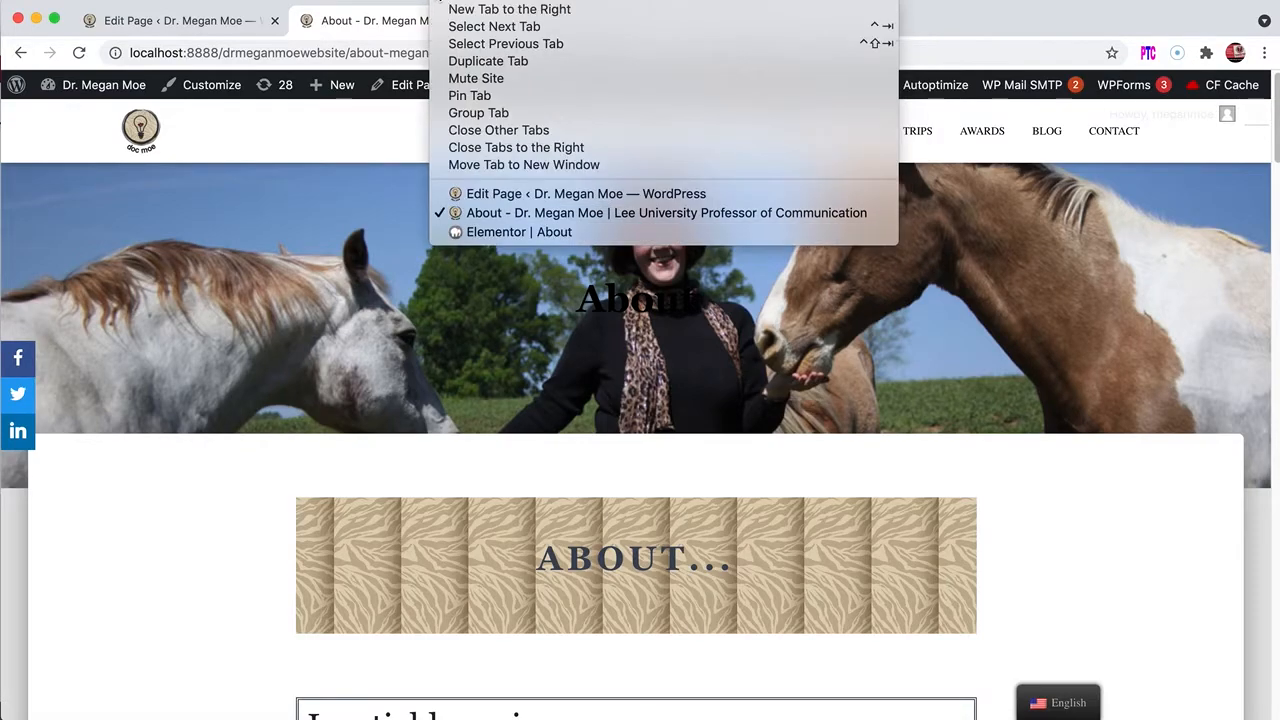
pyautogui.moveTo(400, 2)
pyautogui.moveTo(262, 3)
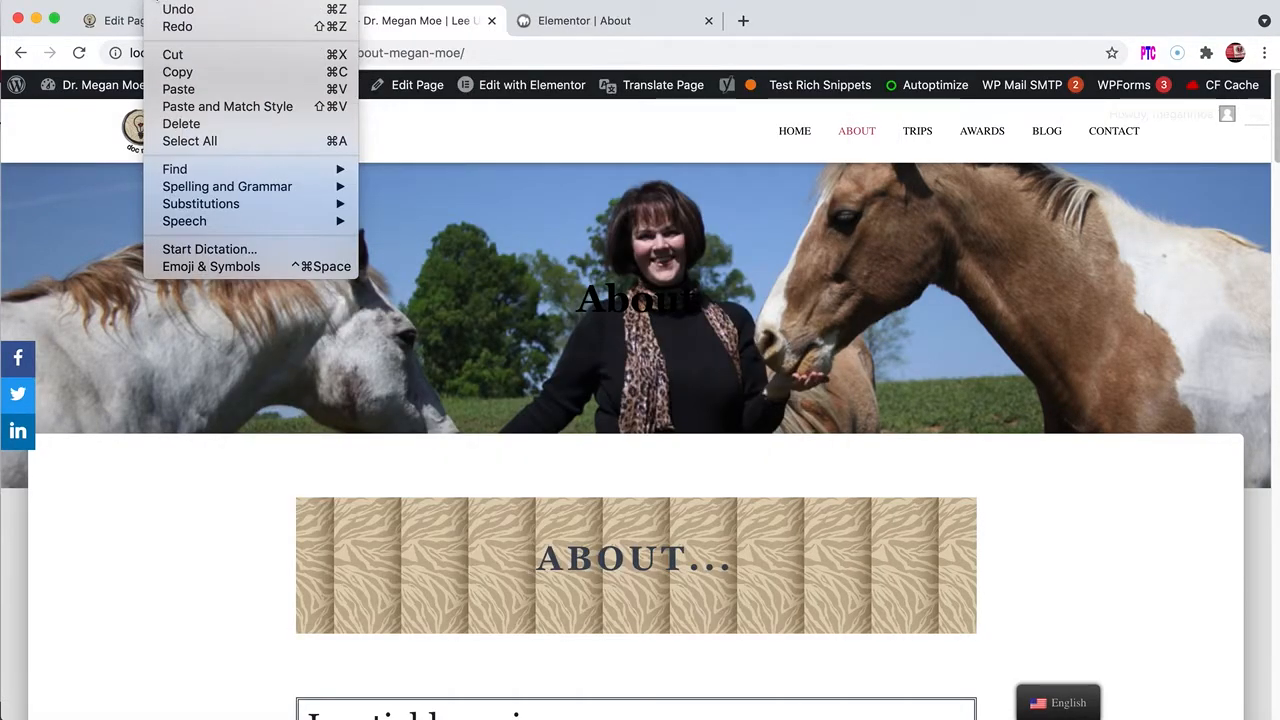
pyautogui.moveTo(195, 3)
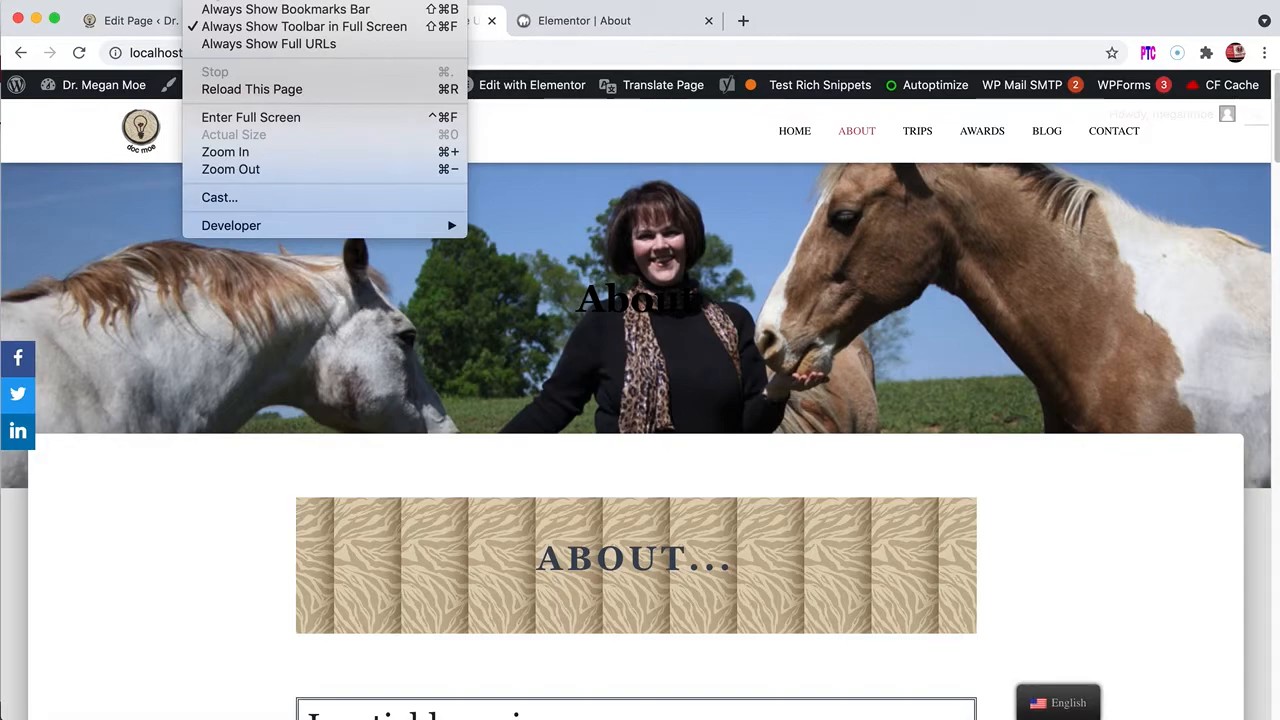
pyautogui.moveTo(228, 229)
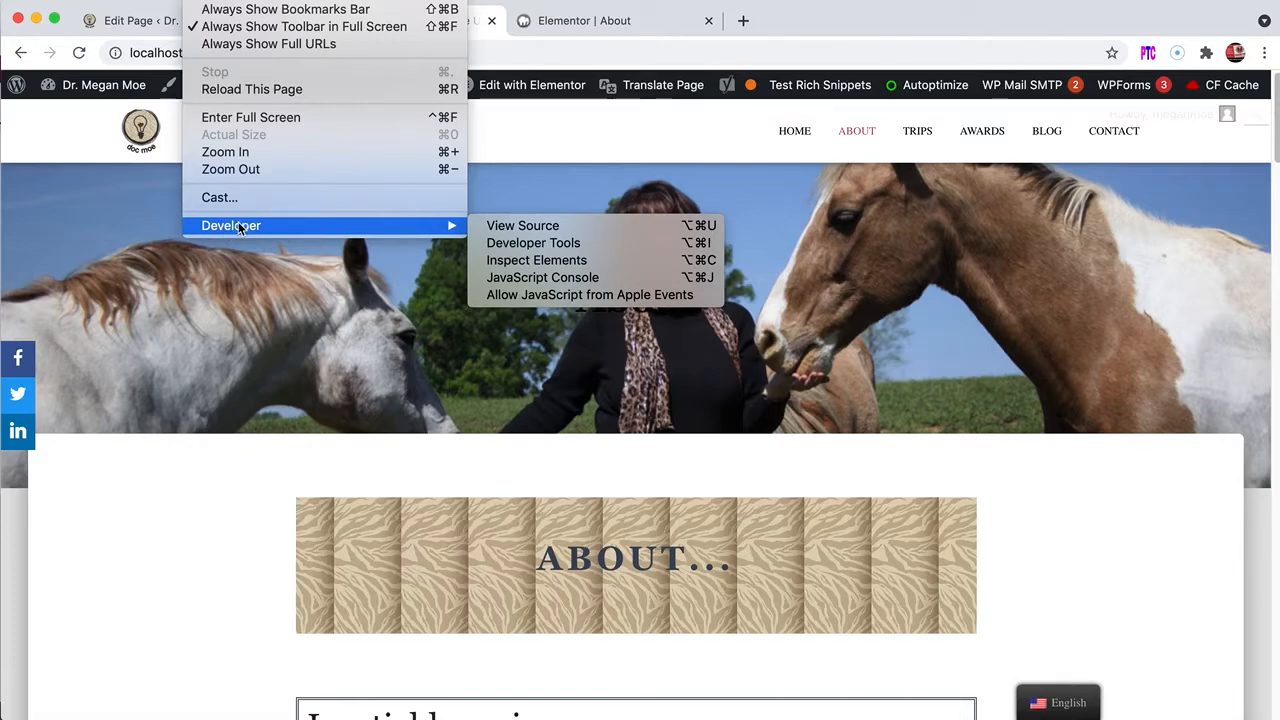
pyautogui.moveTo(408, 227)
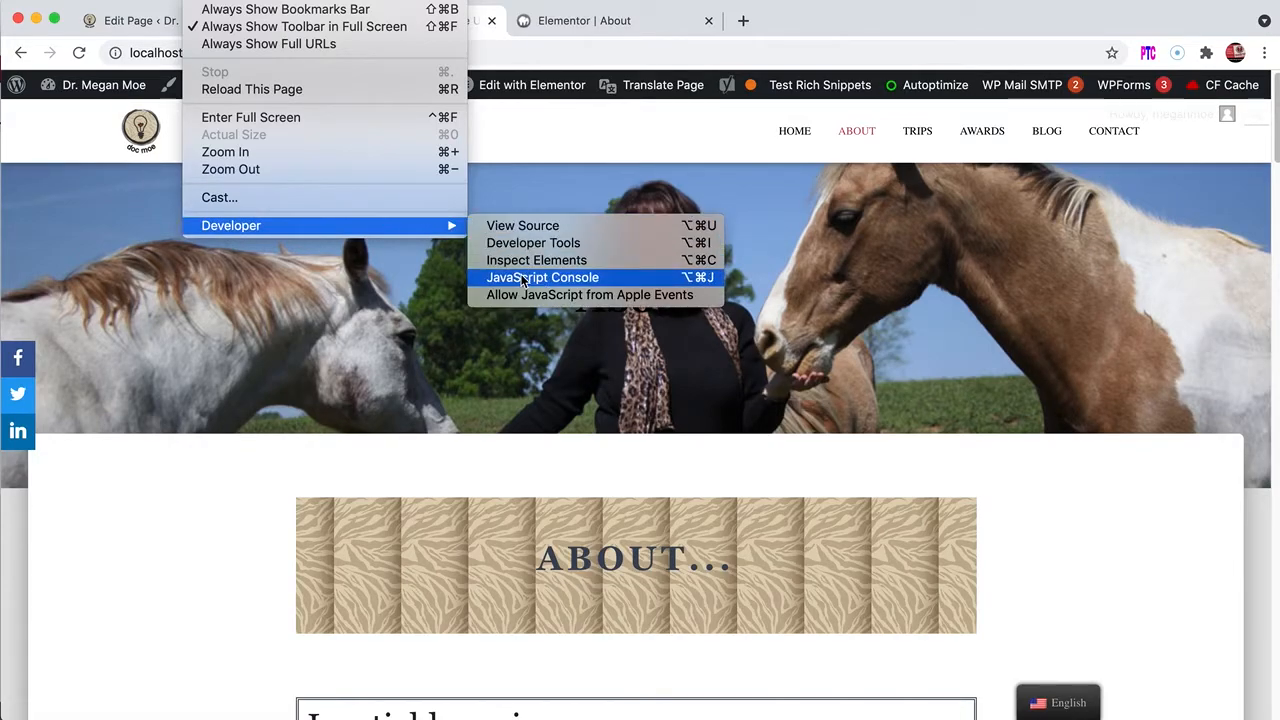
pyautogui.click(497, 262)
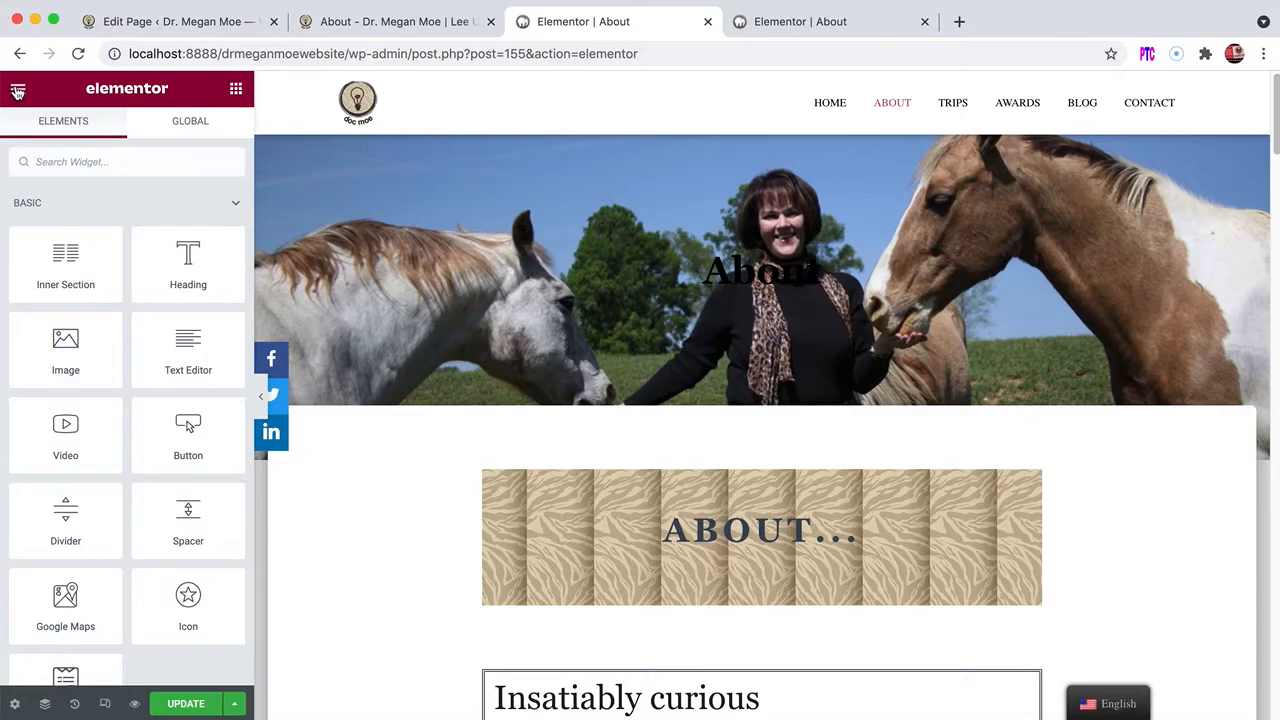
# Step: Change the Page Title Selector to h1.hestia-title in Elementor's site-wide layout settings and compare with the live About page
pyautogui.click(17, 92)
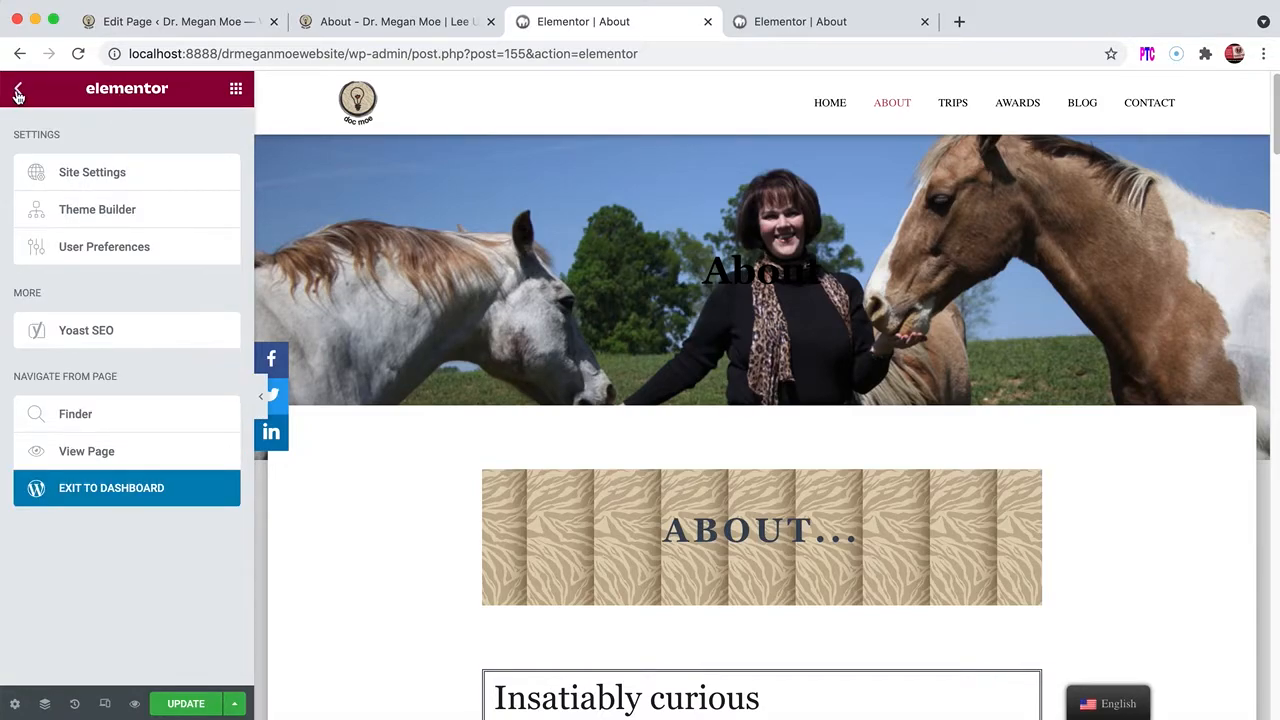
pyautogui.click(86, 174)
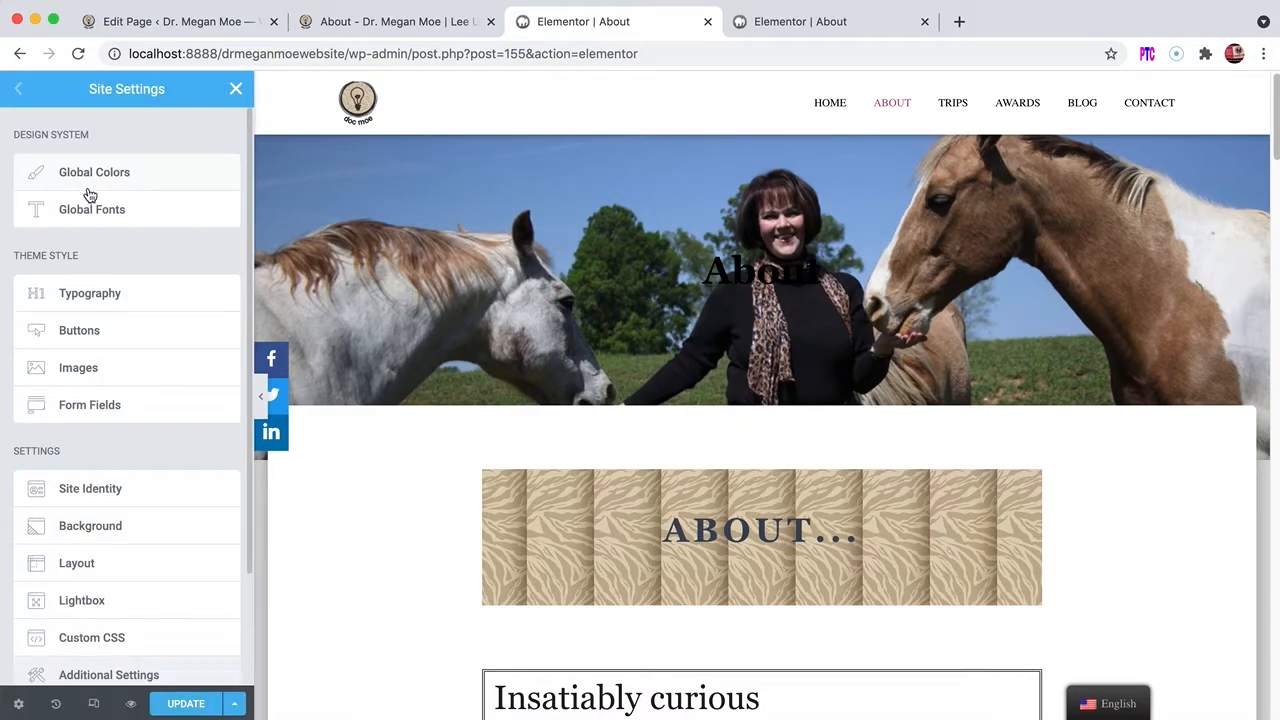
pyautogui.scroll(-3, 90, 192)
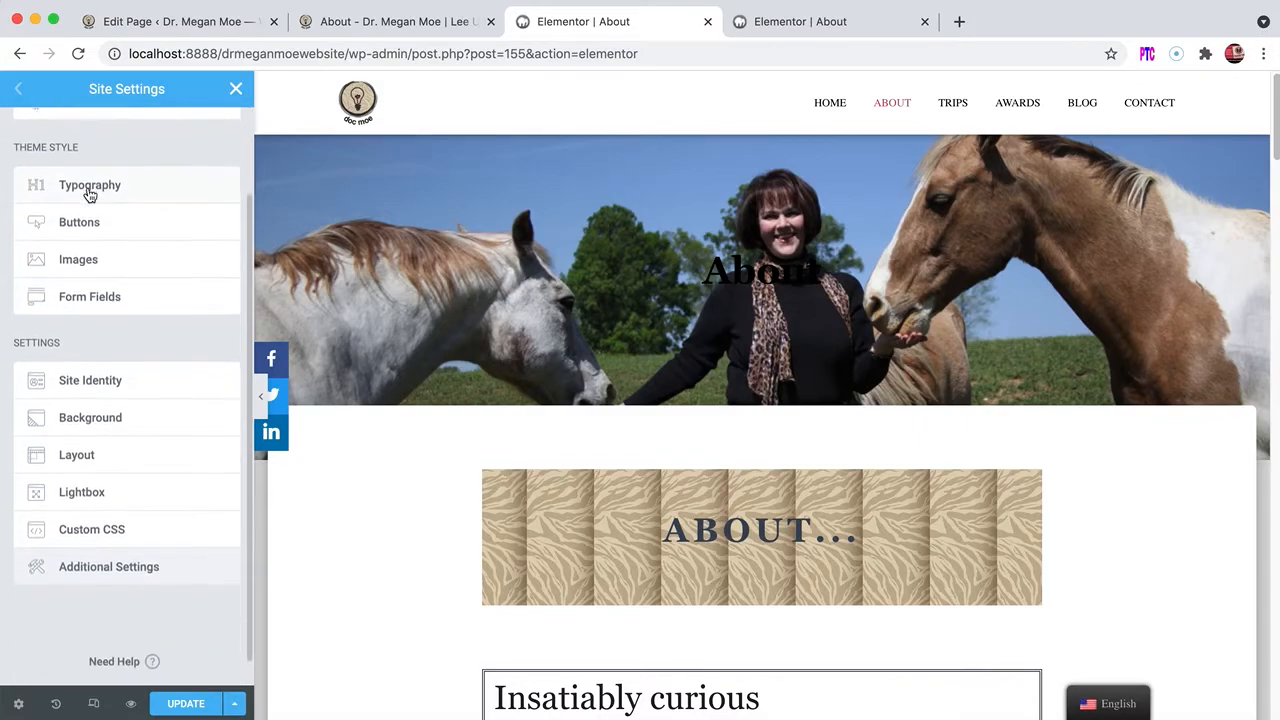
pyautogui.click(69, 457)
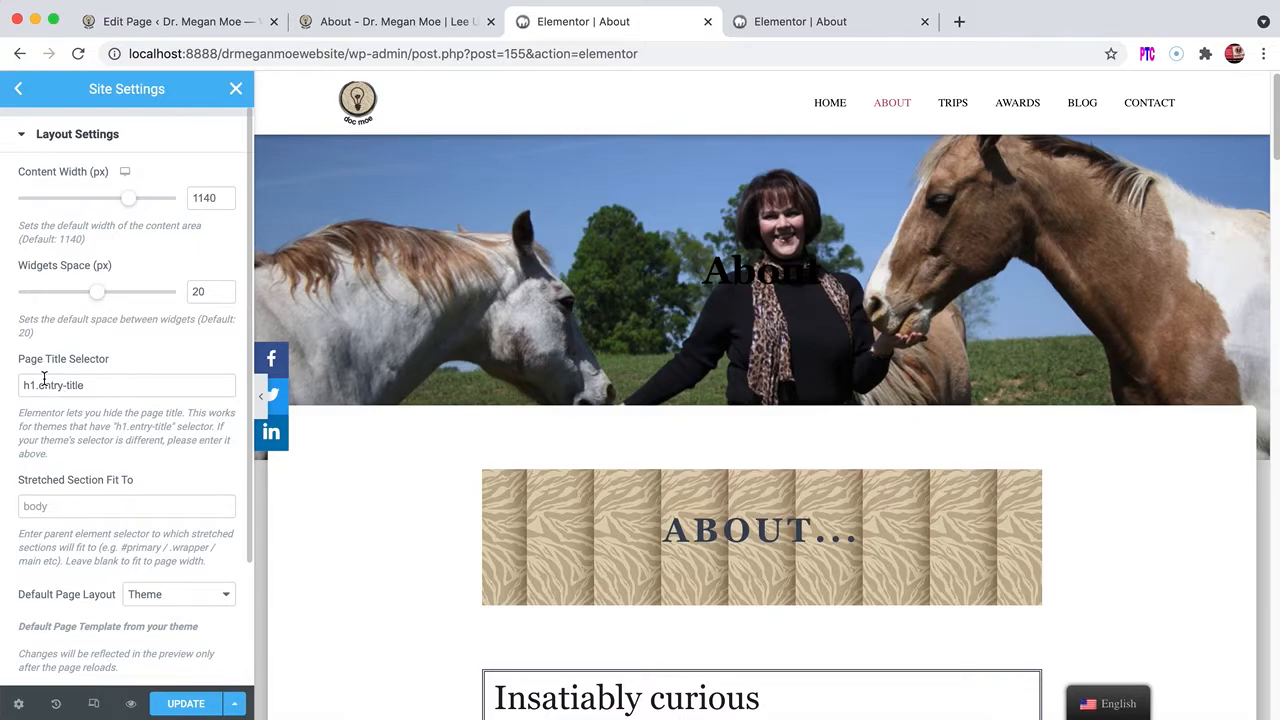
pyautogui.scroll(-3, 78, 385)
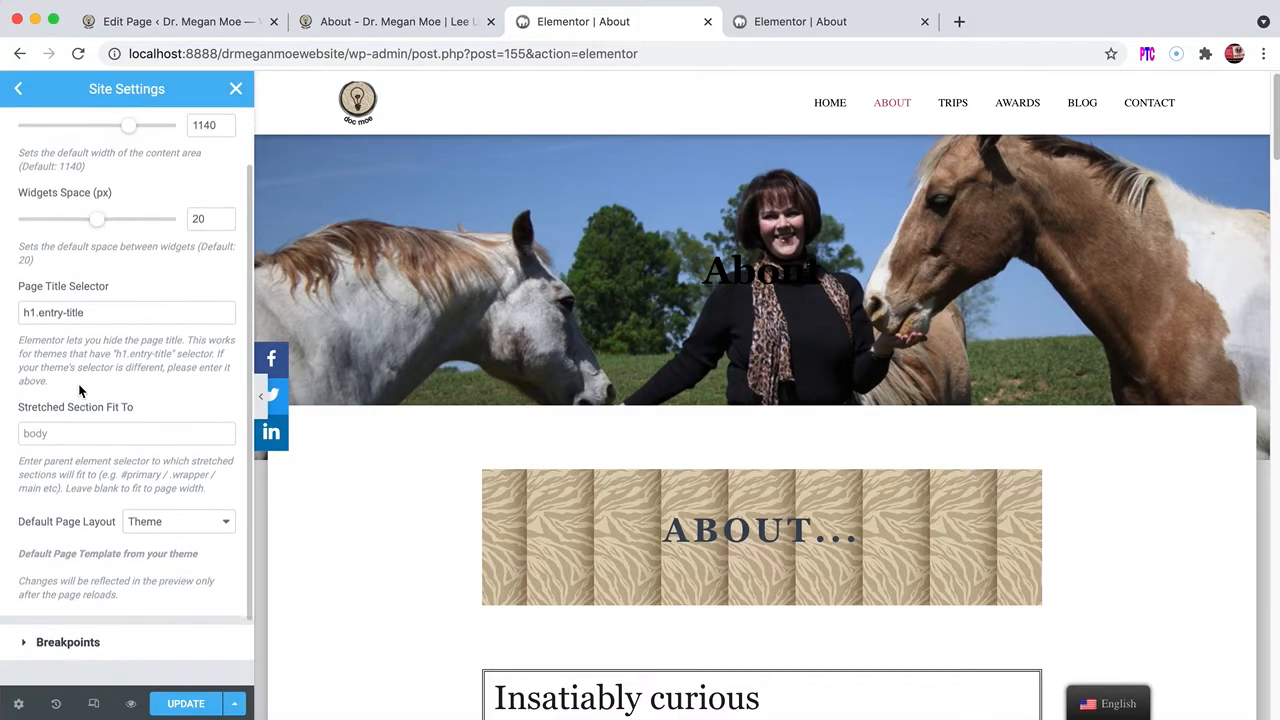
pyautogui.scroll(3, 78, 385)
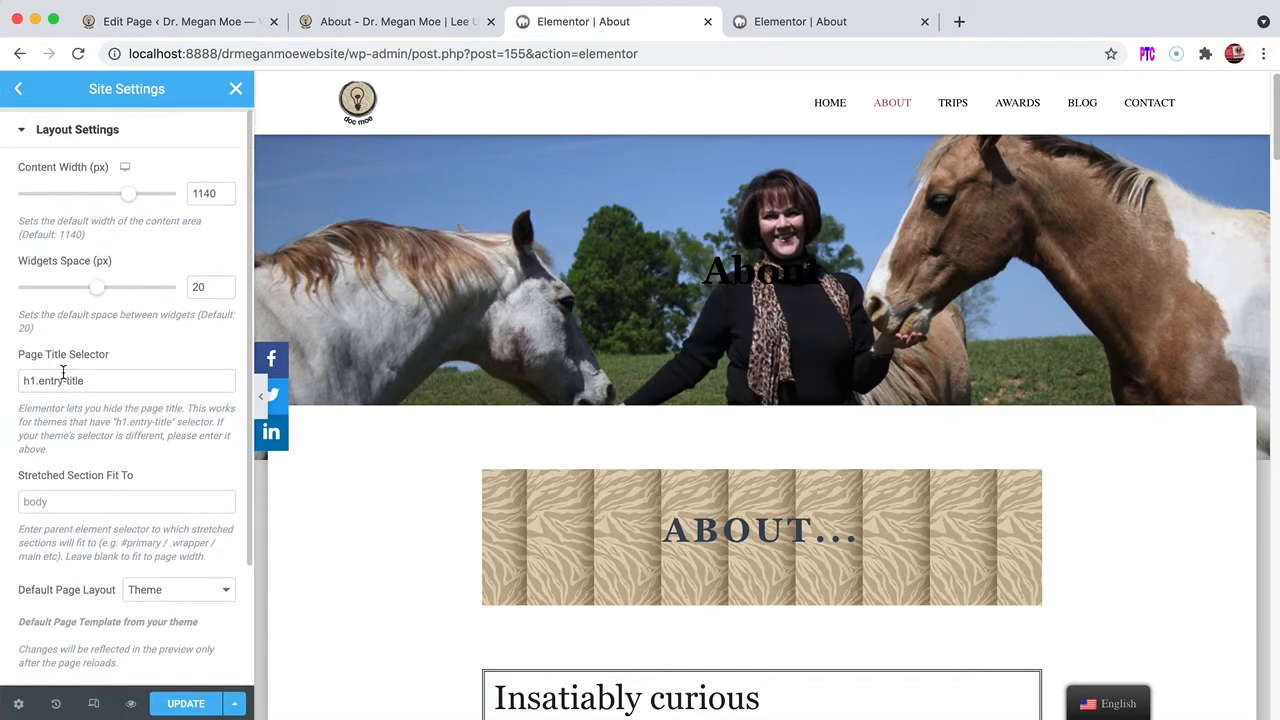
pyautogui.moveTo(61, 381); pyautogui.dragTo(40, 382)
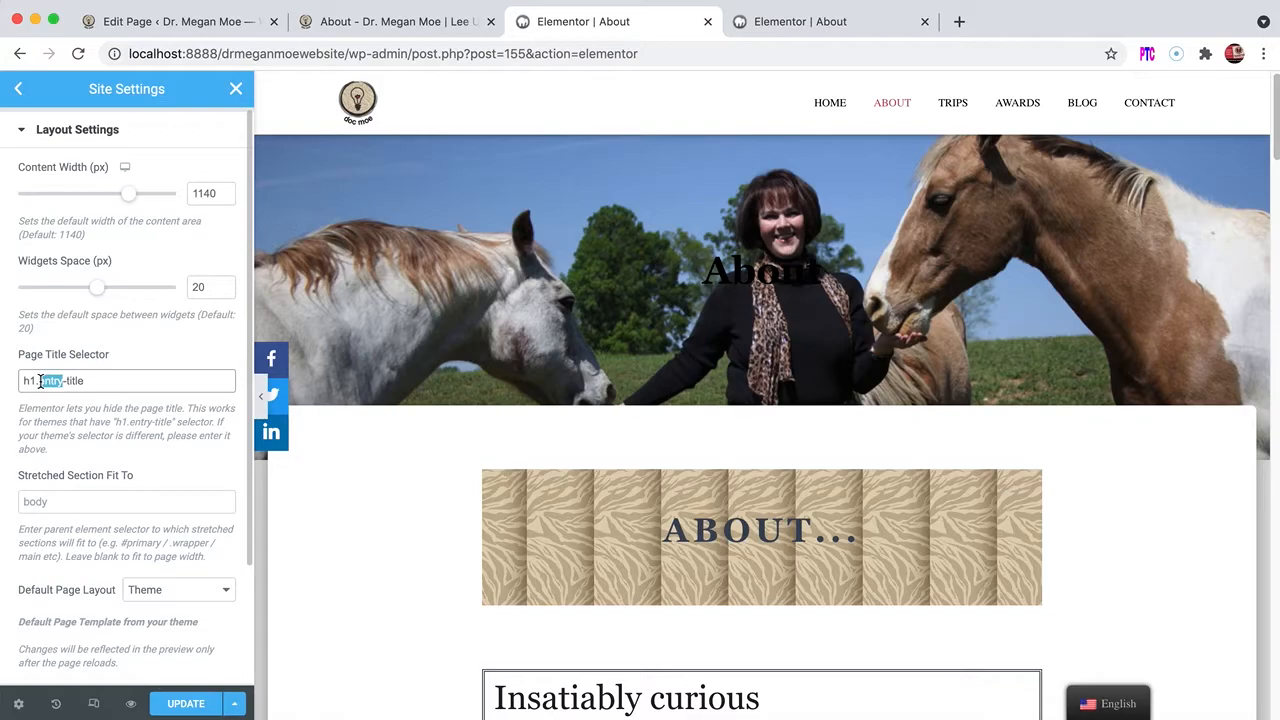
pyautogui.write('hestia')
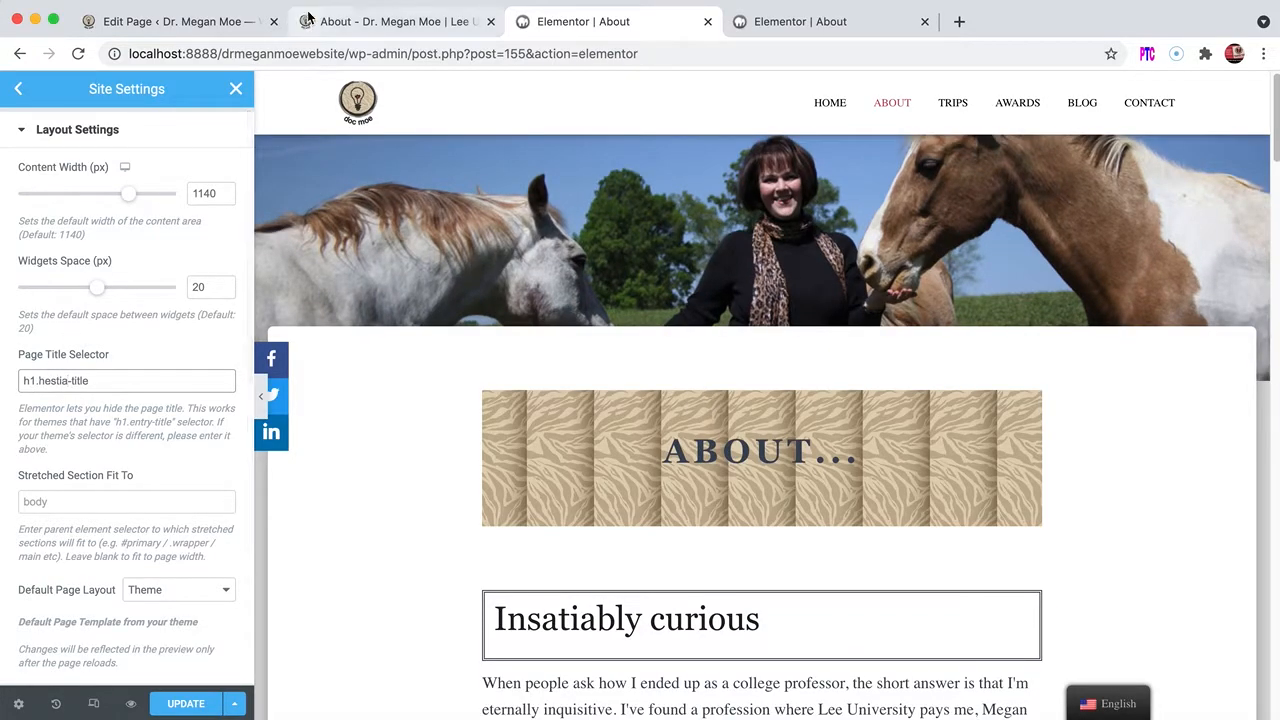
pyautogui.click(376, 24)
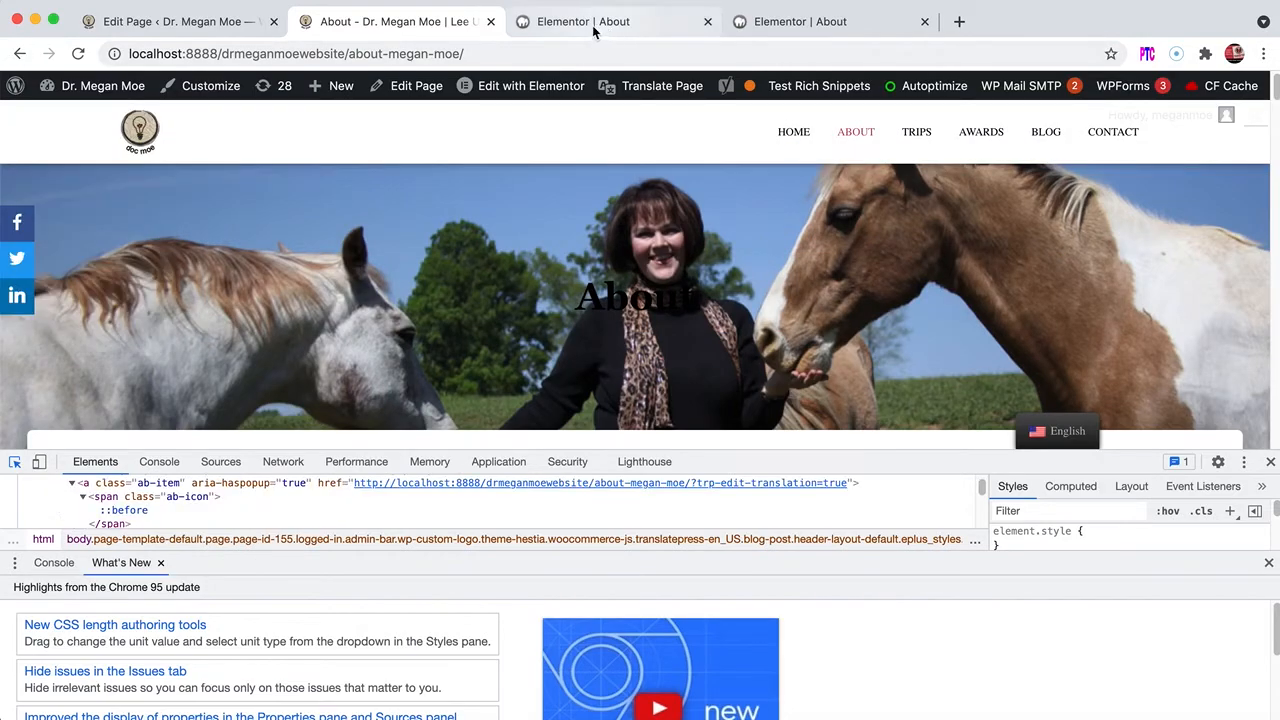
pyautogui.click(571, 21)
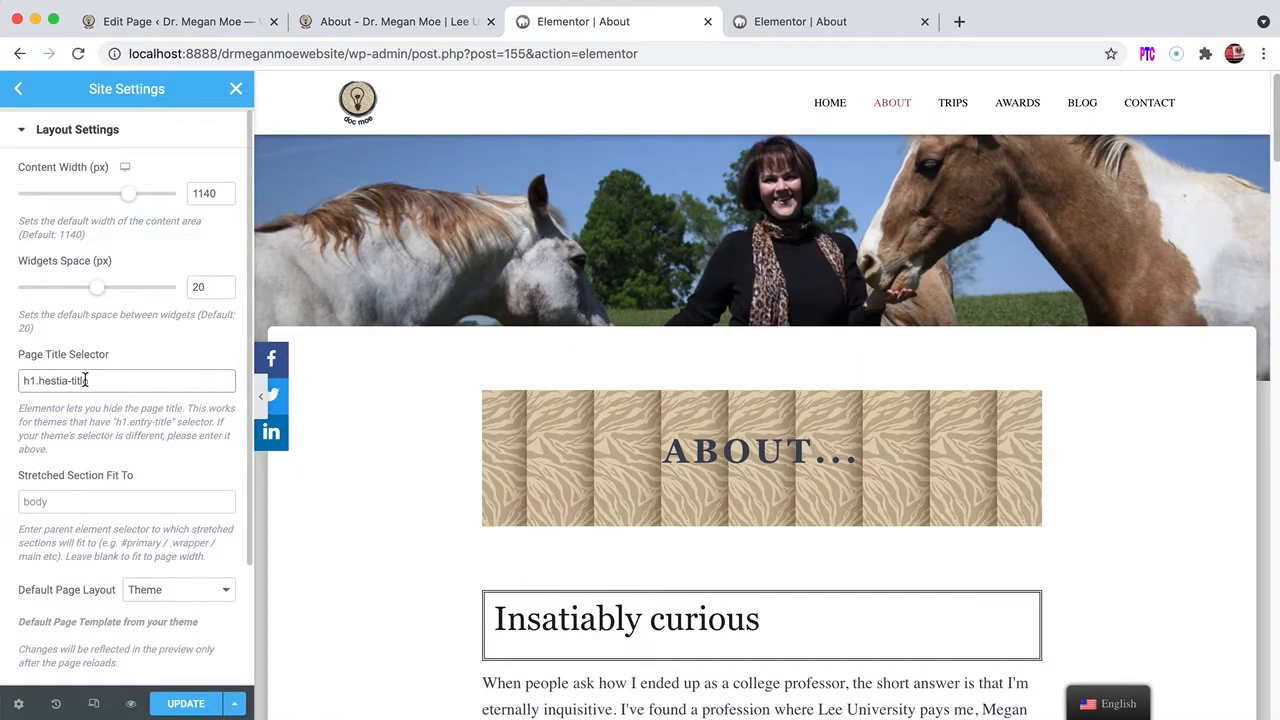
# Step: Save the site-wide layout settings, close them and open the About page's own settings in the editor
pyautogui.click(178, 704)
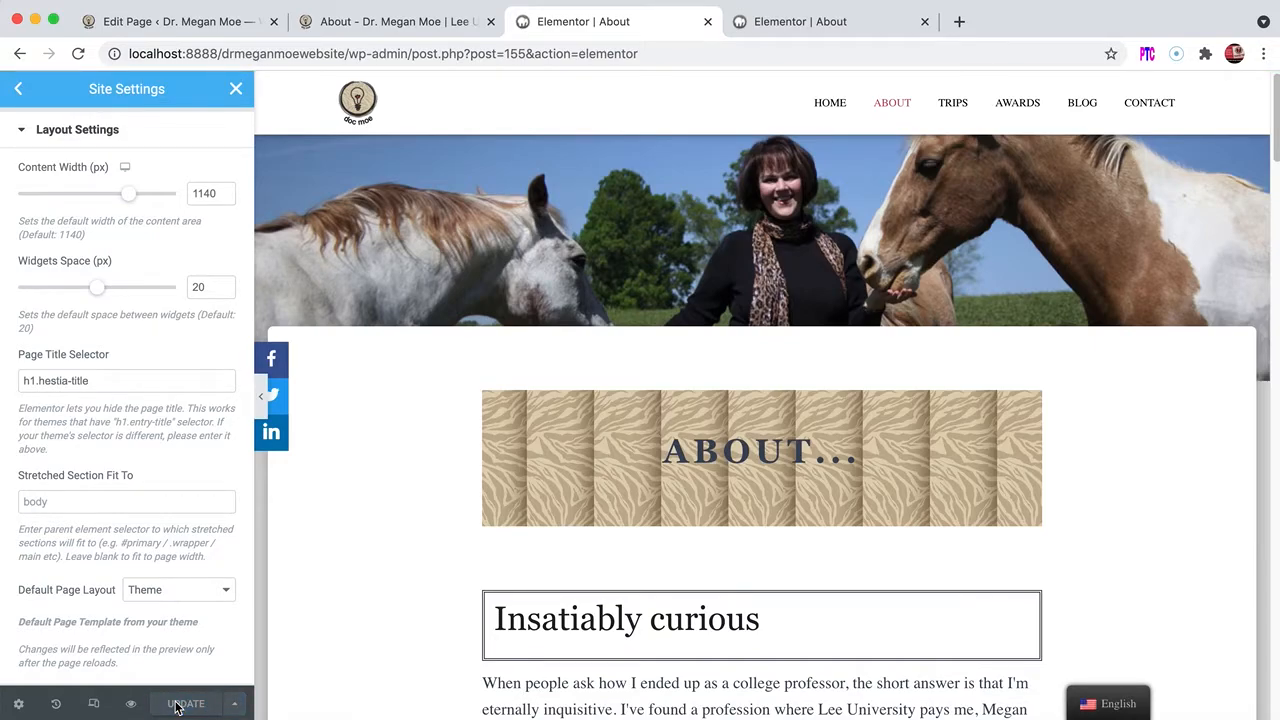
pyautogui.click(235, 91)
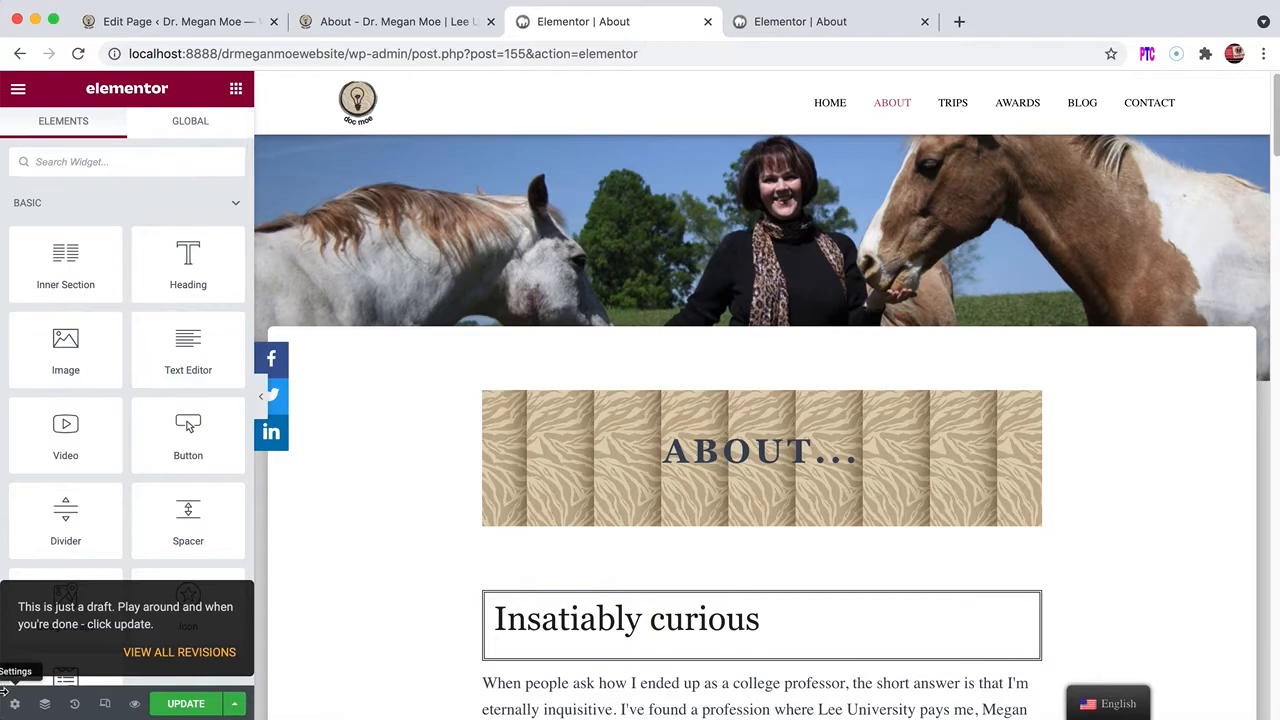
pyautogui.click(14, 706)
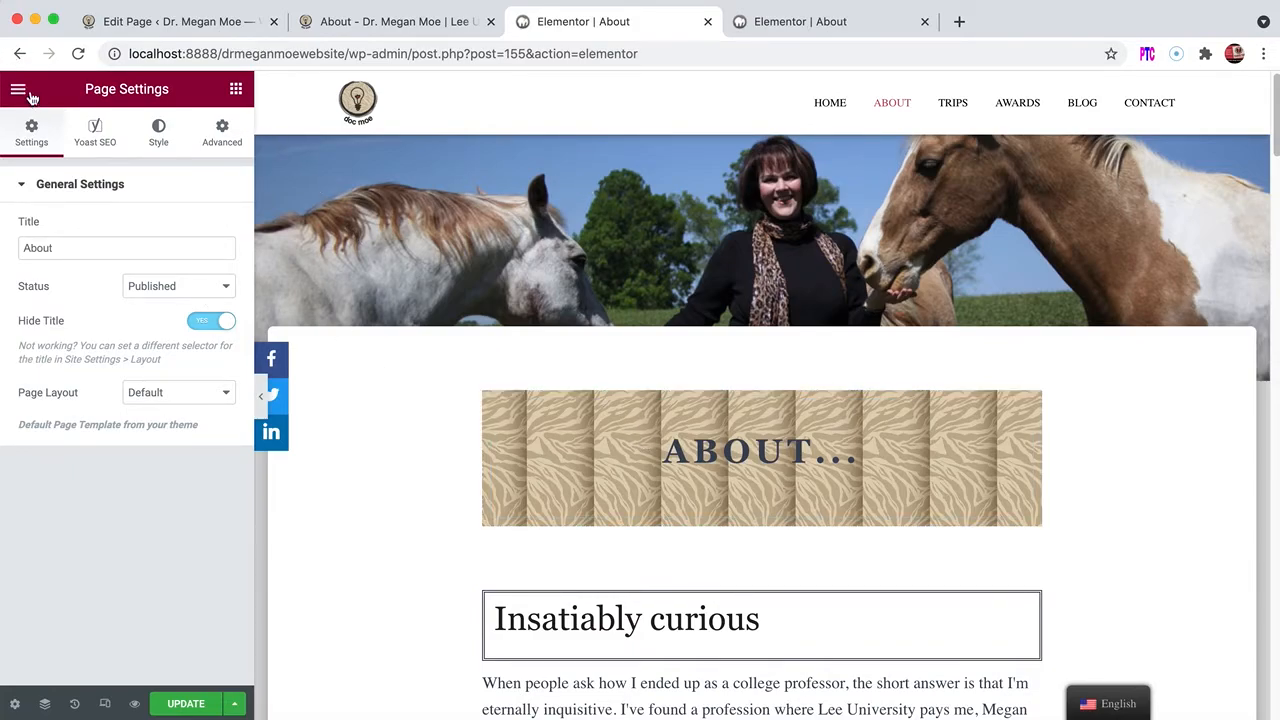
# Step: Close the developer tools on the live About page and open the theme Customizer from it
pyautogui.click(336, 24)
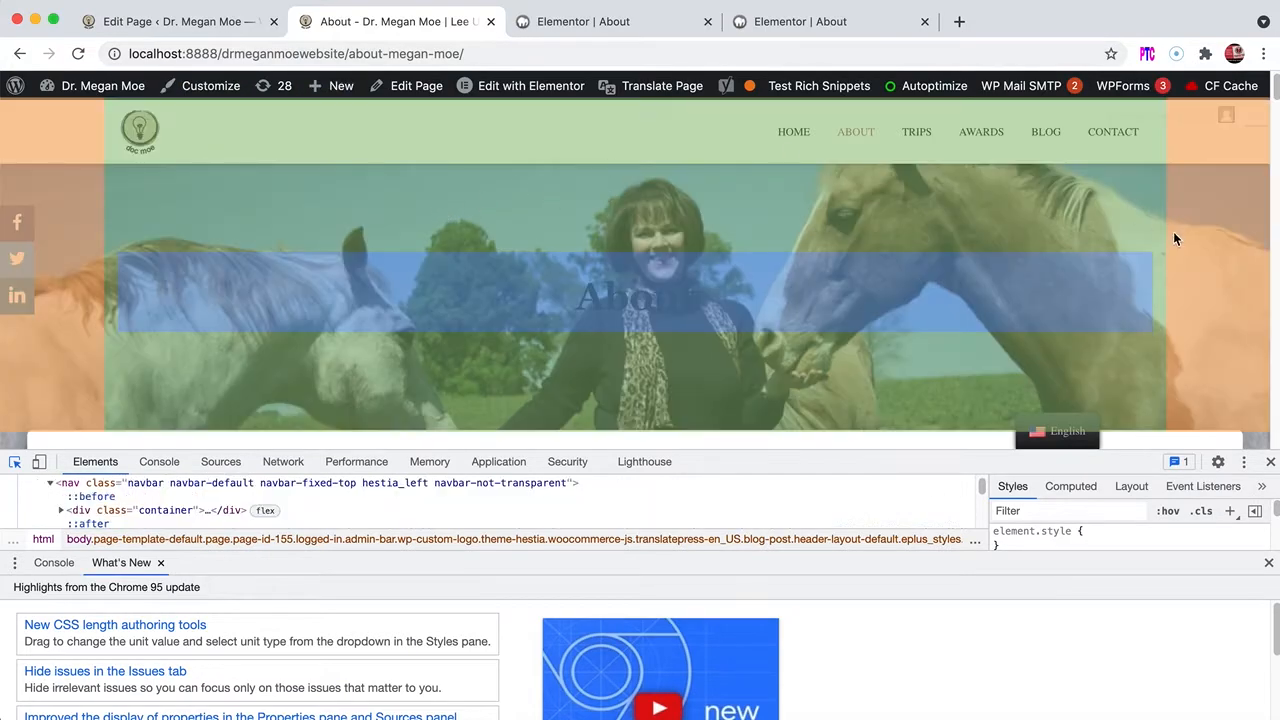
pyautogui.click(1270, 461)
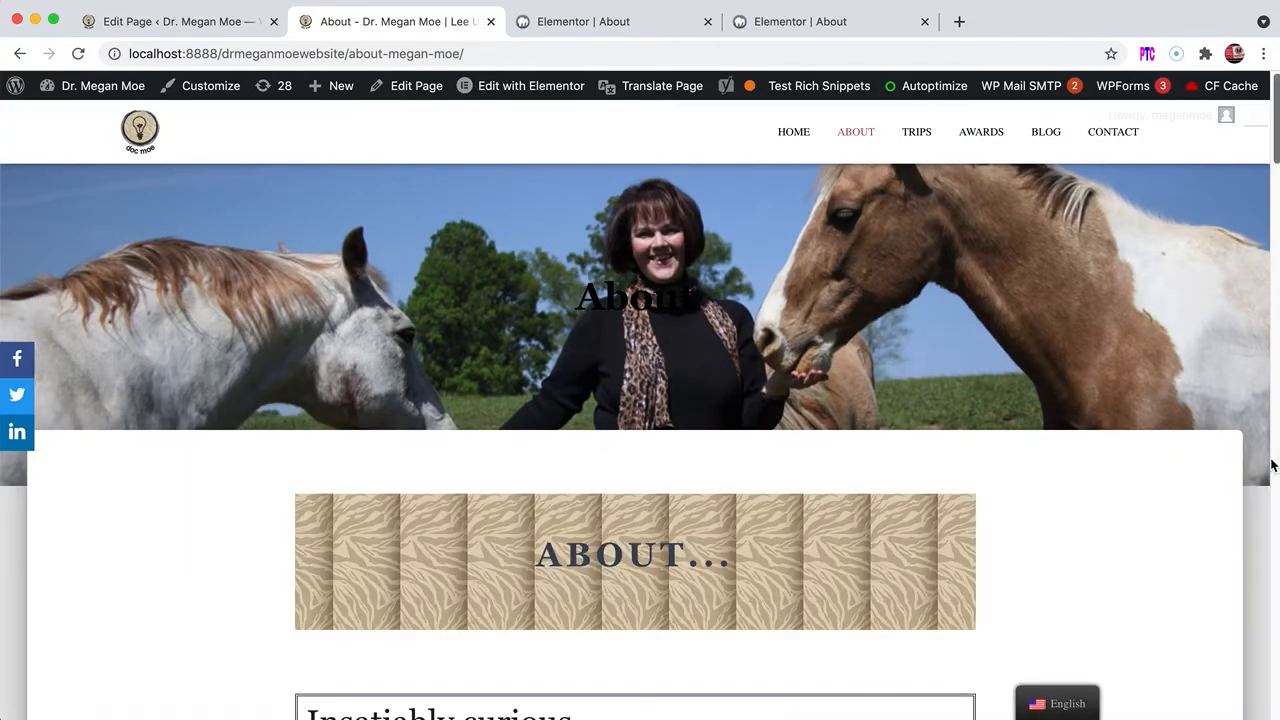
pyautogui.click(207, 89)
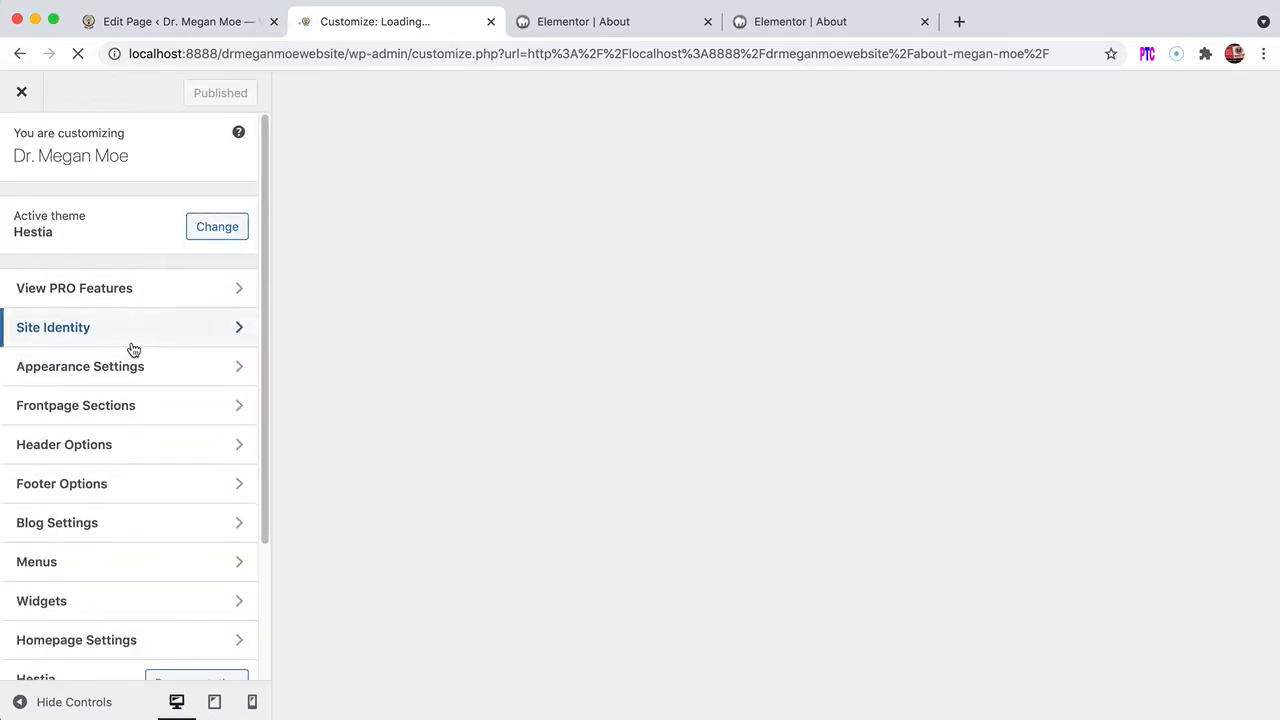
# Step: Look through the Customizer's sections and open Additional CSS
pyautogui.scroll(-5, 133, 348)
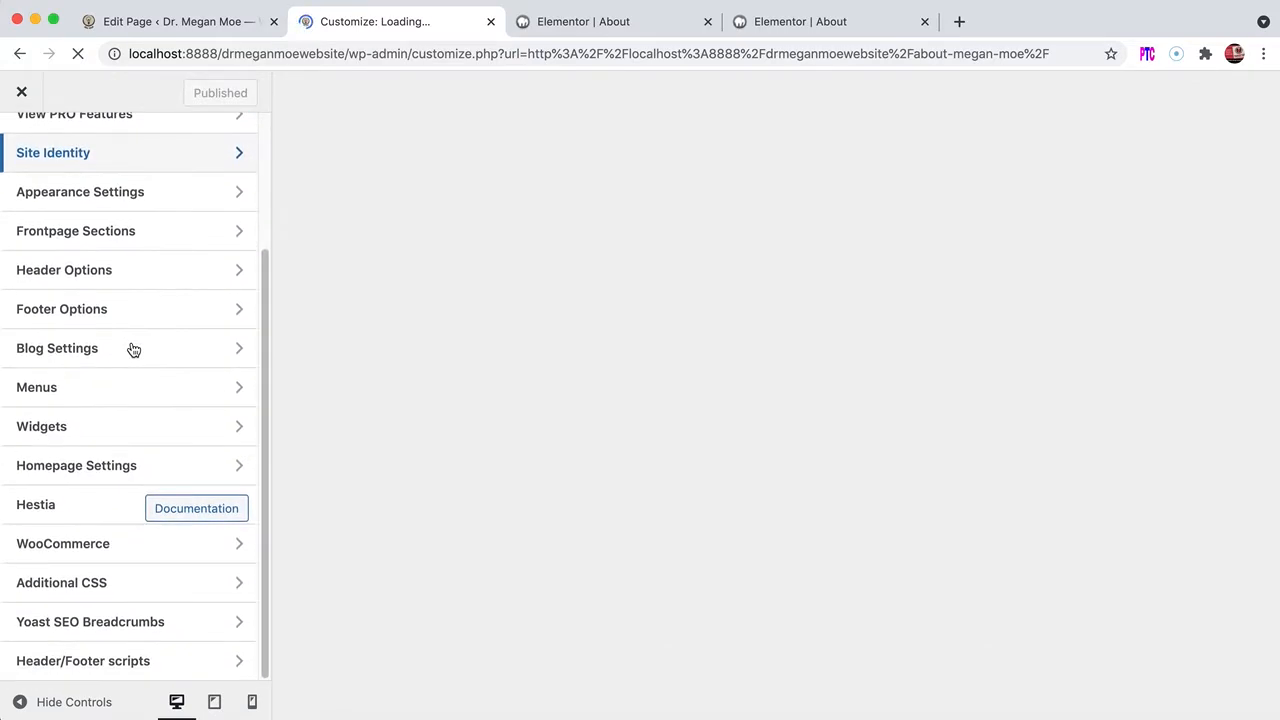
pyautogui.scroll(3, 133, 348)
pyautogui.scroll(-1, 133, 348)
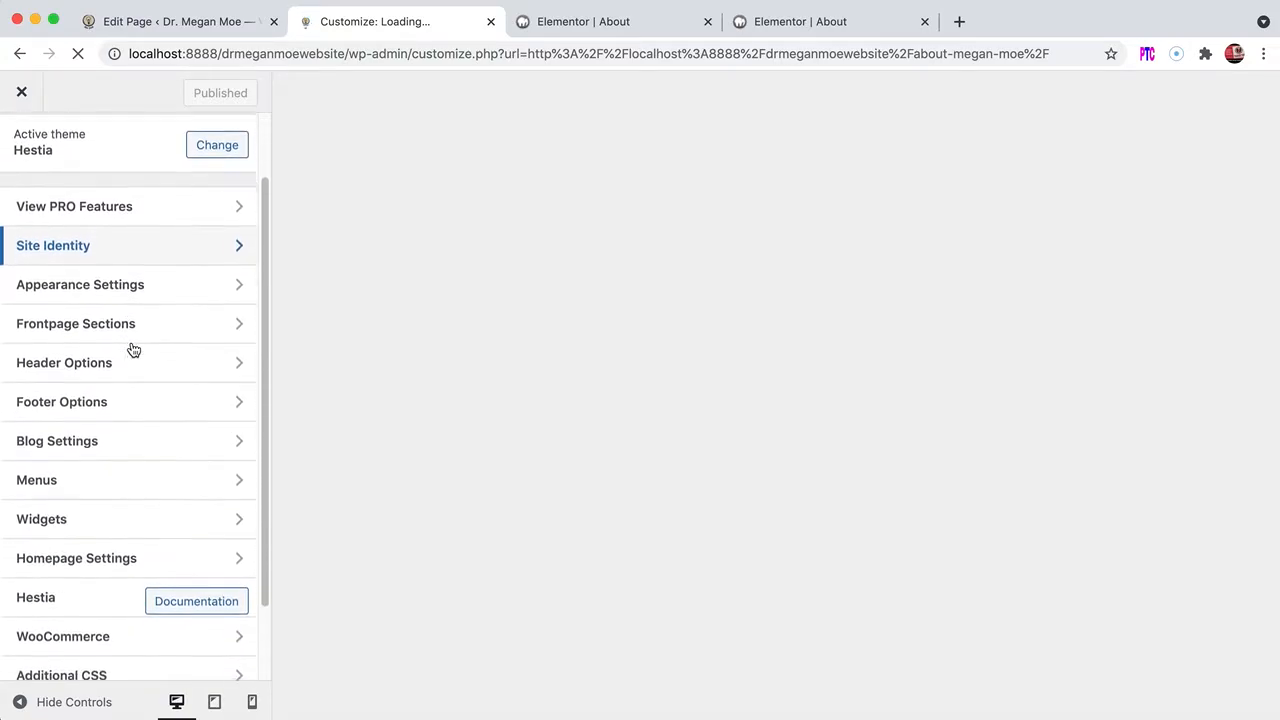
pyautogui.scroll(-2, 133, 348)
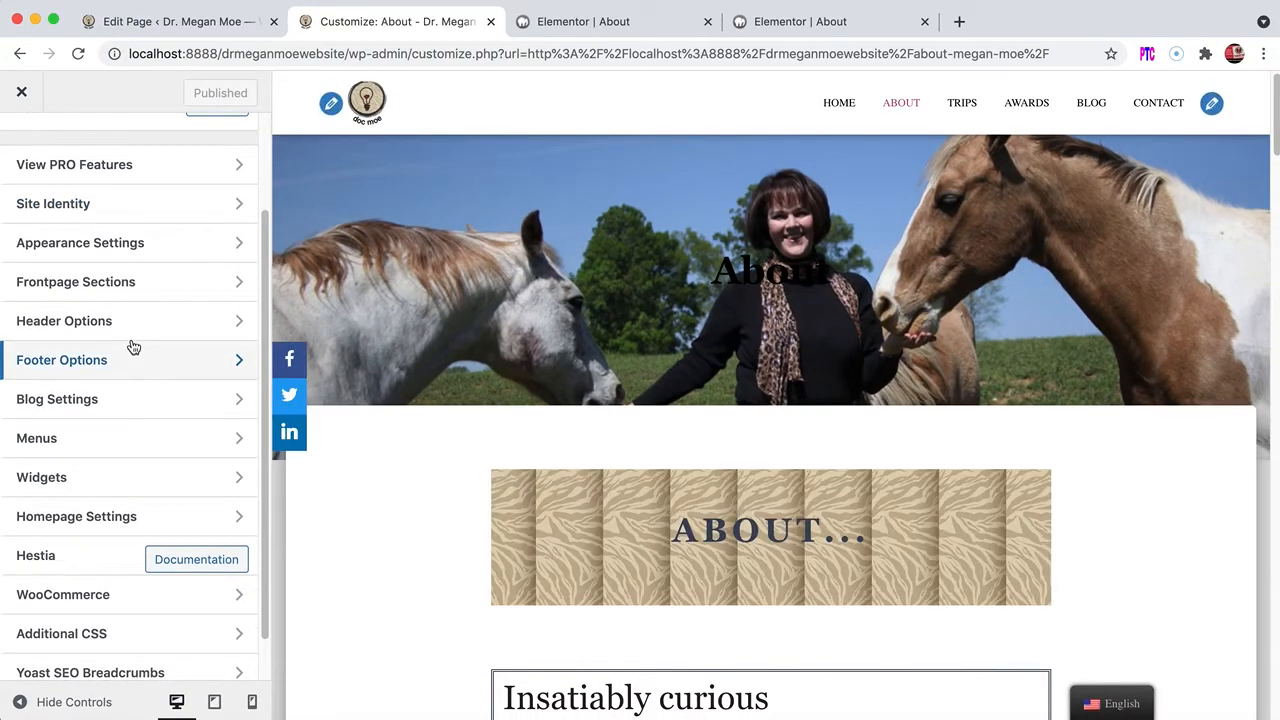
pyautogui.scroll(3, 126, 160)
pyautogui.scroll(-4, 129, 161)
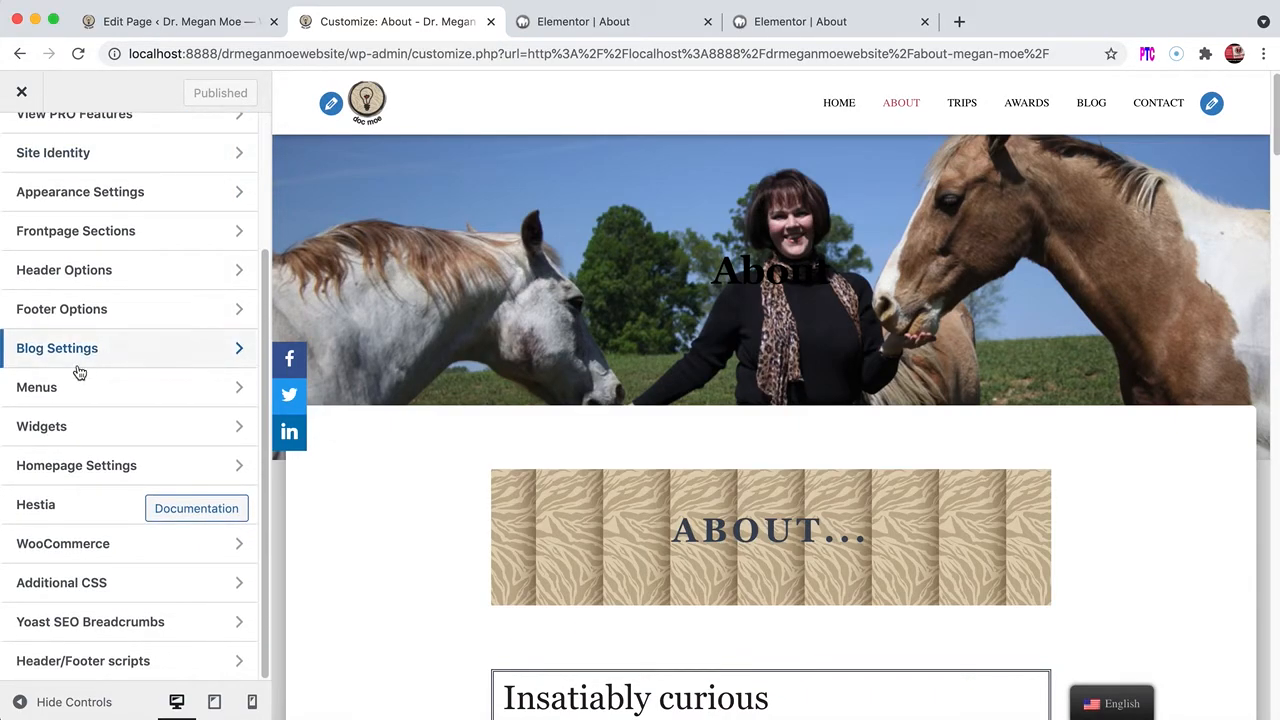
pyautogui.scroll(2, 86, 308)
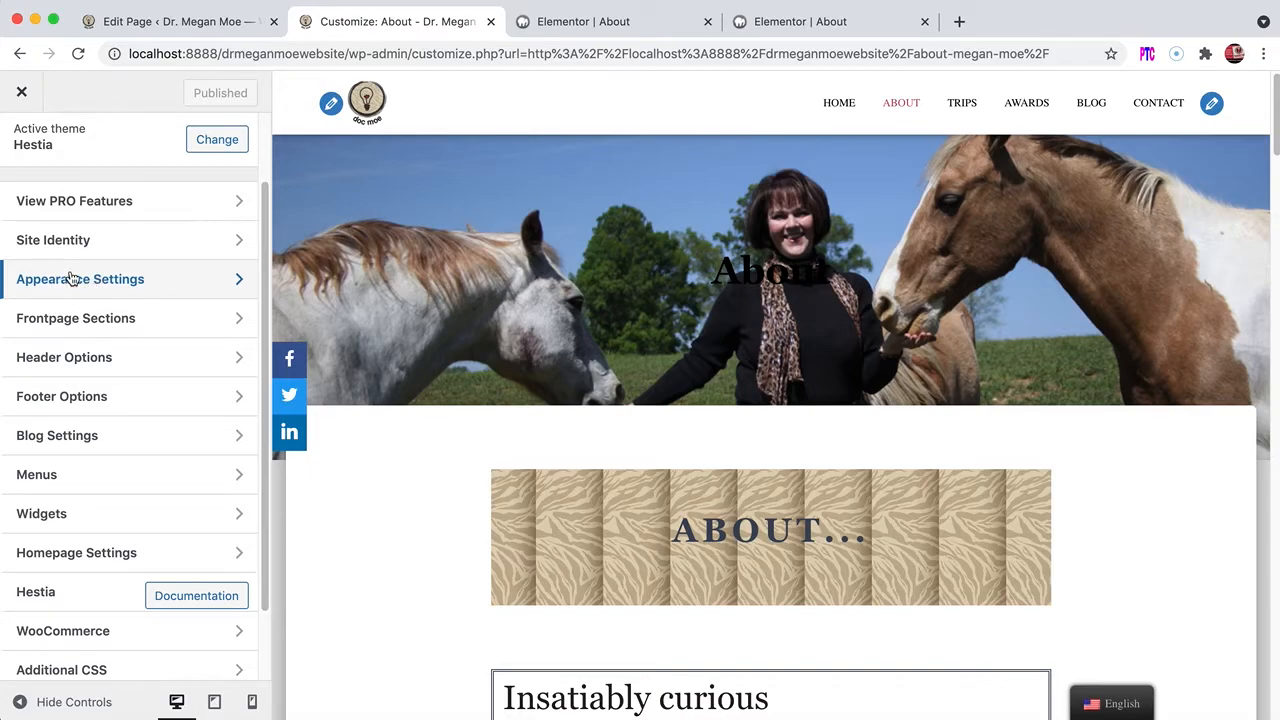
pyautogui.scroll(-2, 23, 395)
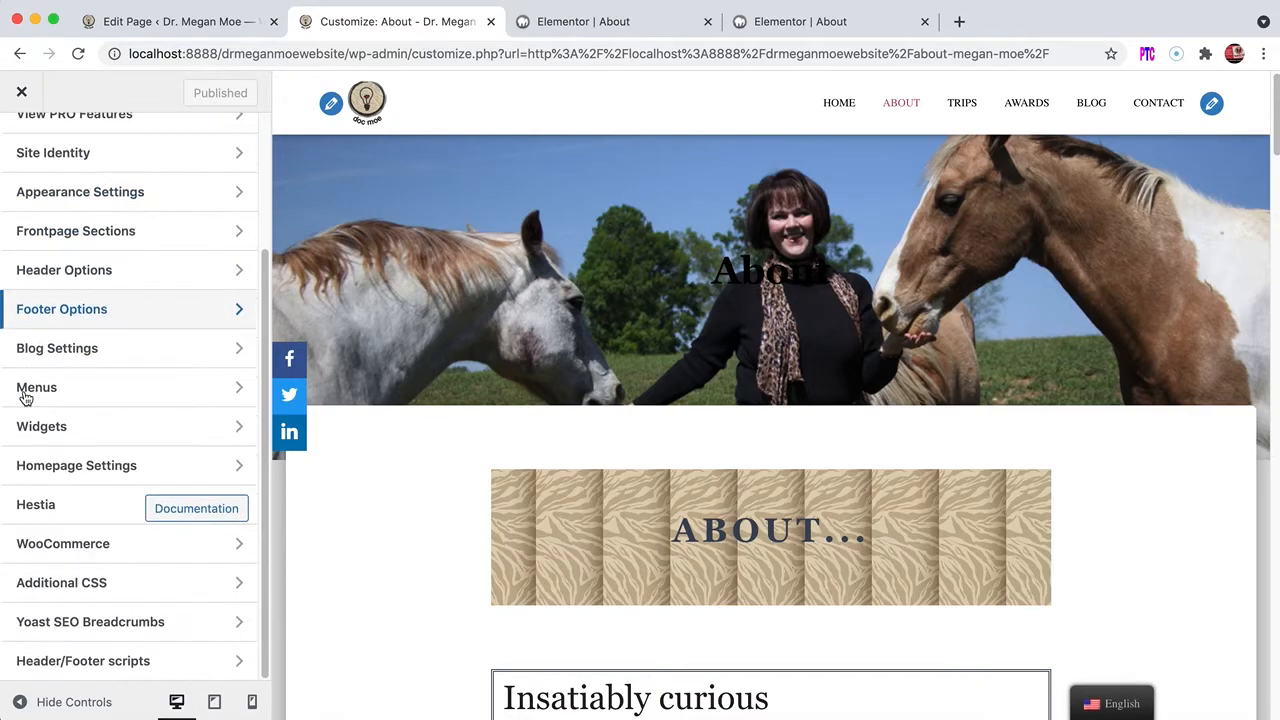
pyautogui.click(37, 583)
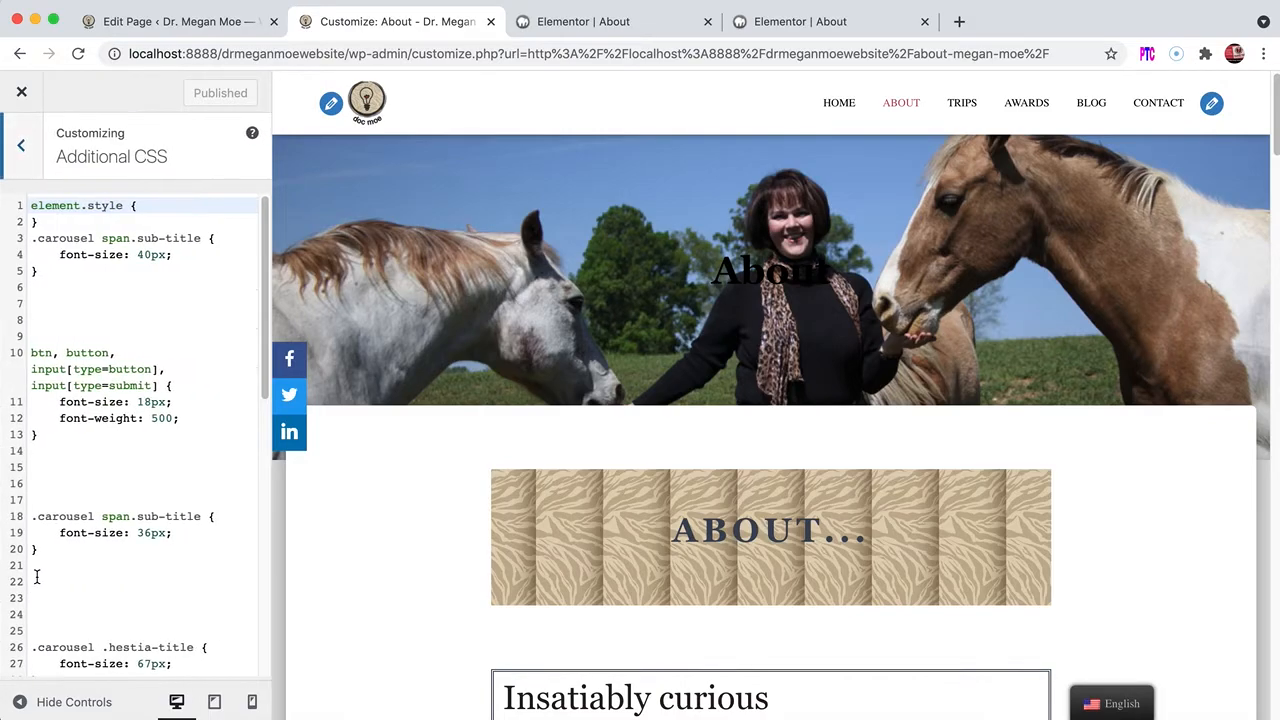
# Step: Change the selector of the first .entry-title rule, on line 52 of the Additional CSS, to .hestia-title
pyautogui.scroll(-1, 180, 275)
pyautogui.scroll(1, 175, 276)
pyautogui.scroll(-4, 138, 384)
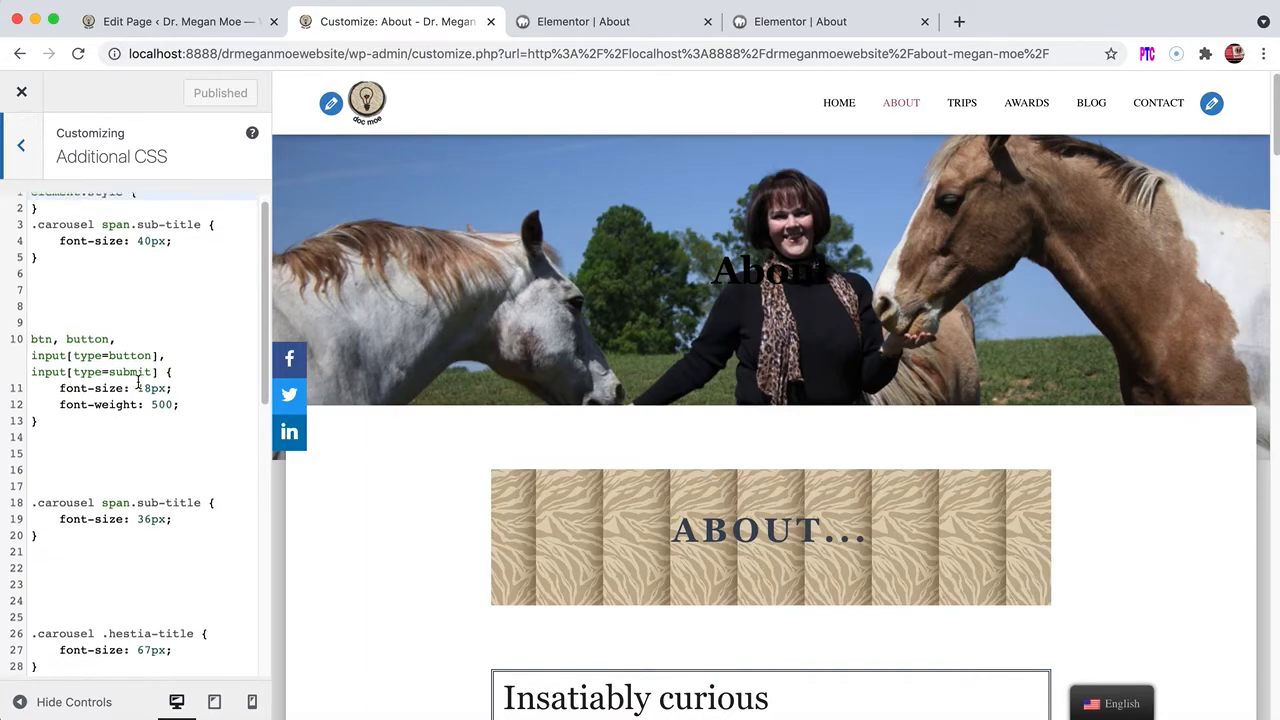
pyautogui.scroll(-10, 138, 382)
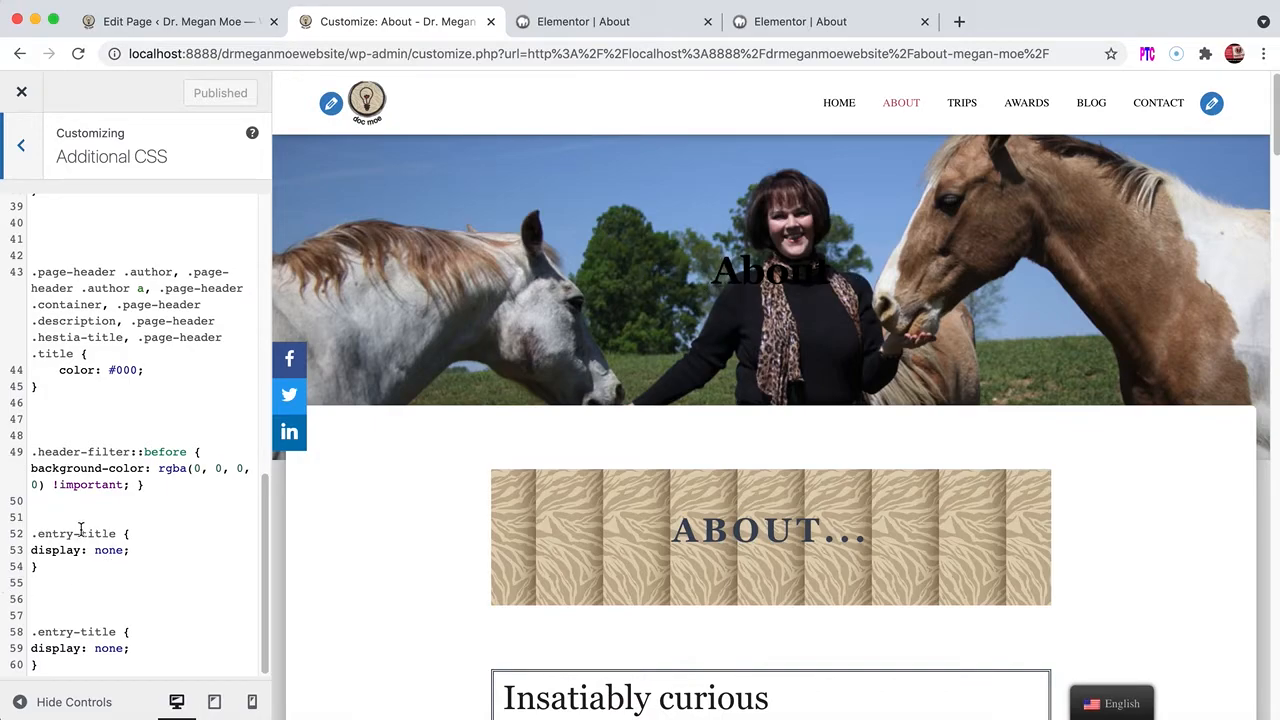
pyautogui.click(38, 533)
pyautogui.moveTo(40, 533)
pyautogui.mouseDown()
pyautogui.moveTo(55, 533)
pyautogui.moveTo(38, 532)
pyautogui.mouseUp()
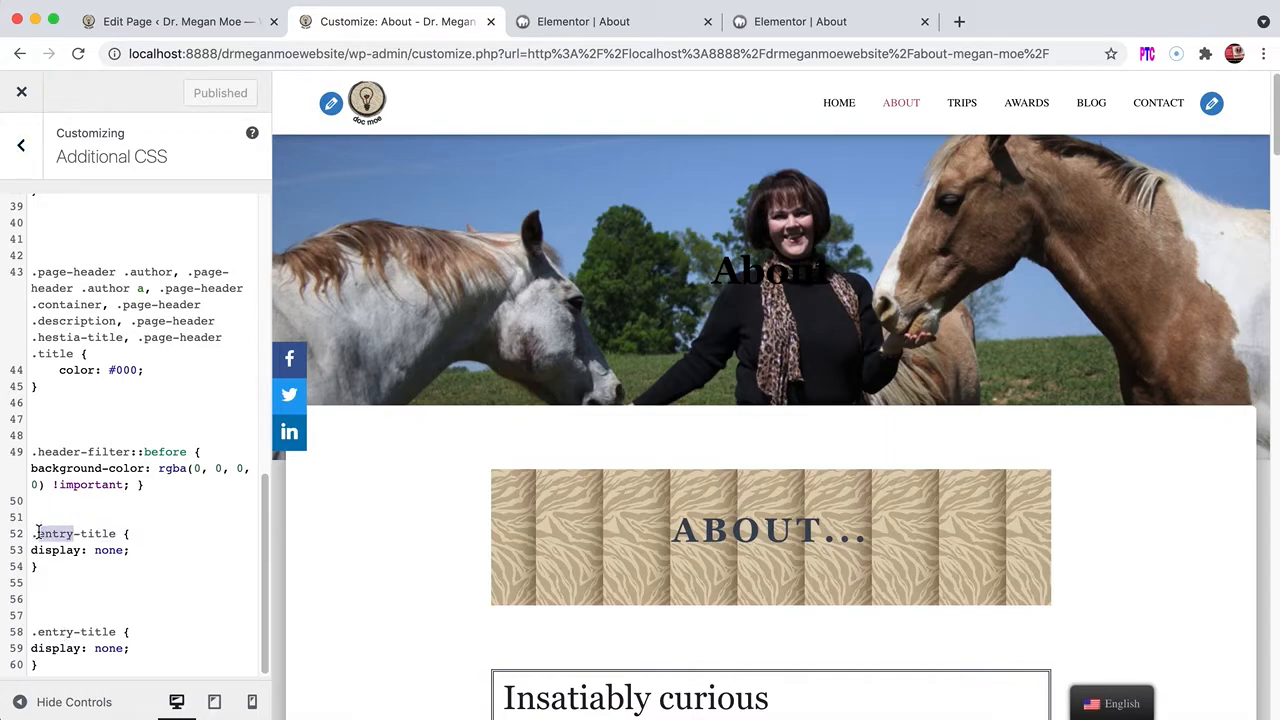
pyautogui.write('hestia')
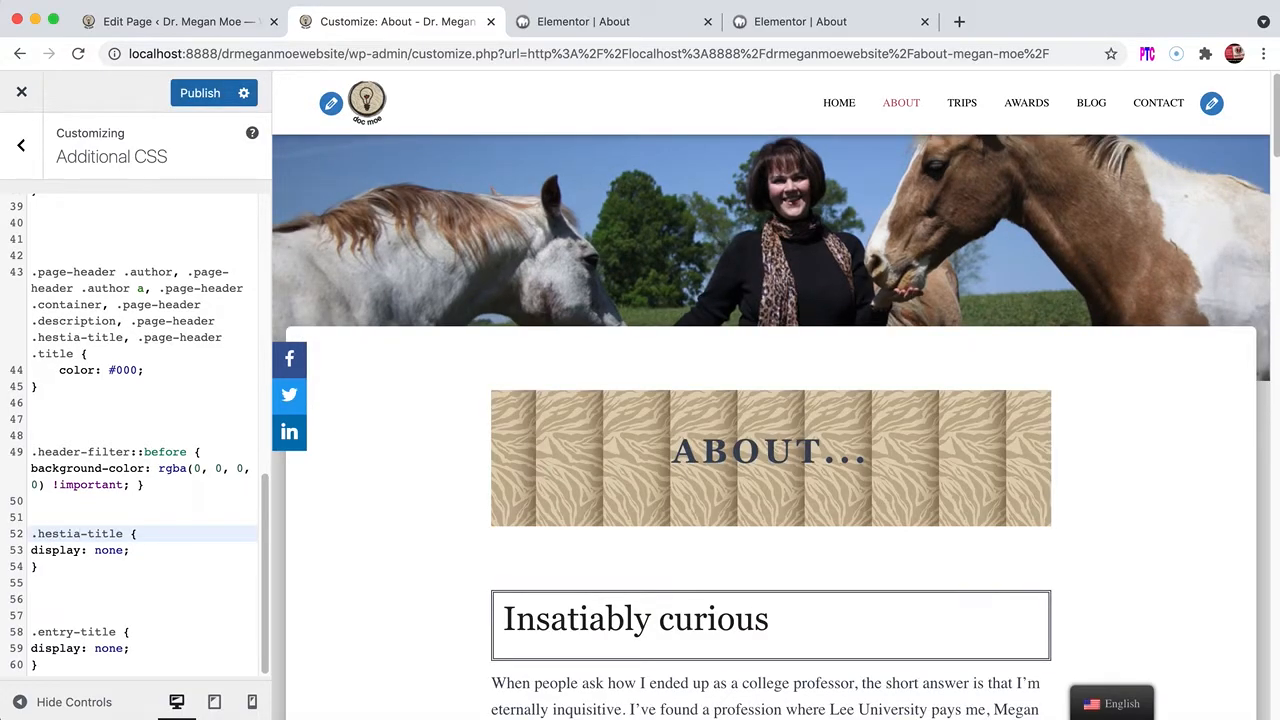
pyautogui.click(77, 578)
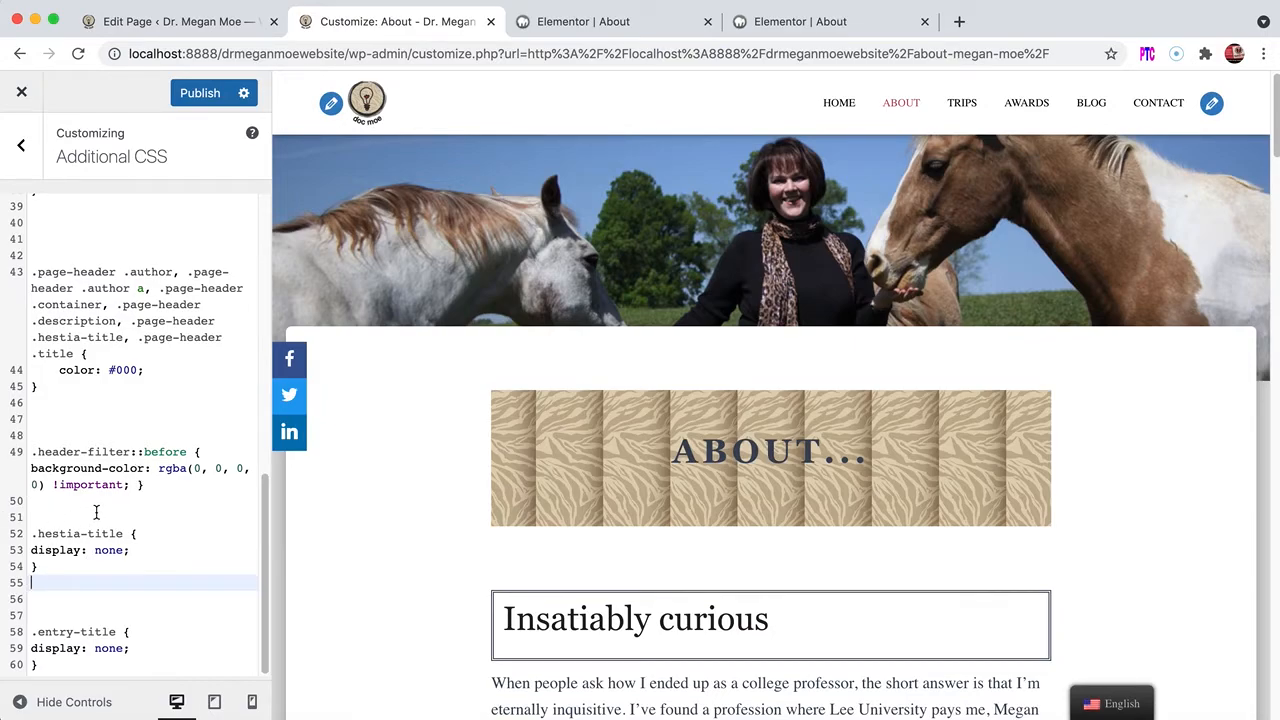
# Step: Publish the CSS change, leave Additional CSS and switch back to the About page in the Elementor editor
pyautogui.click(201, 95)
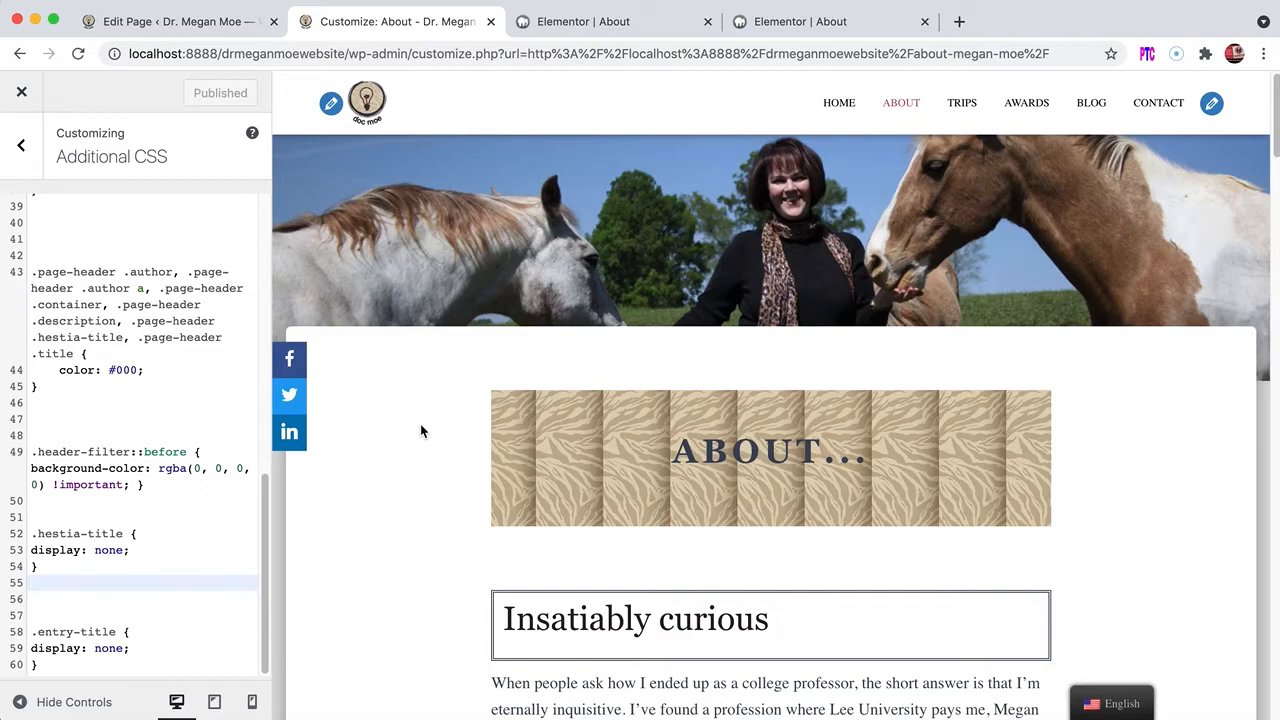
pyautogui.click(22, 149)
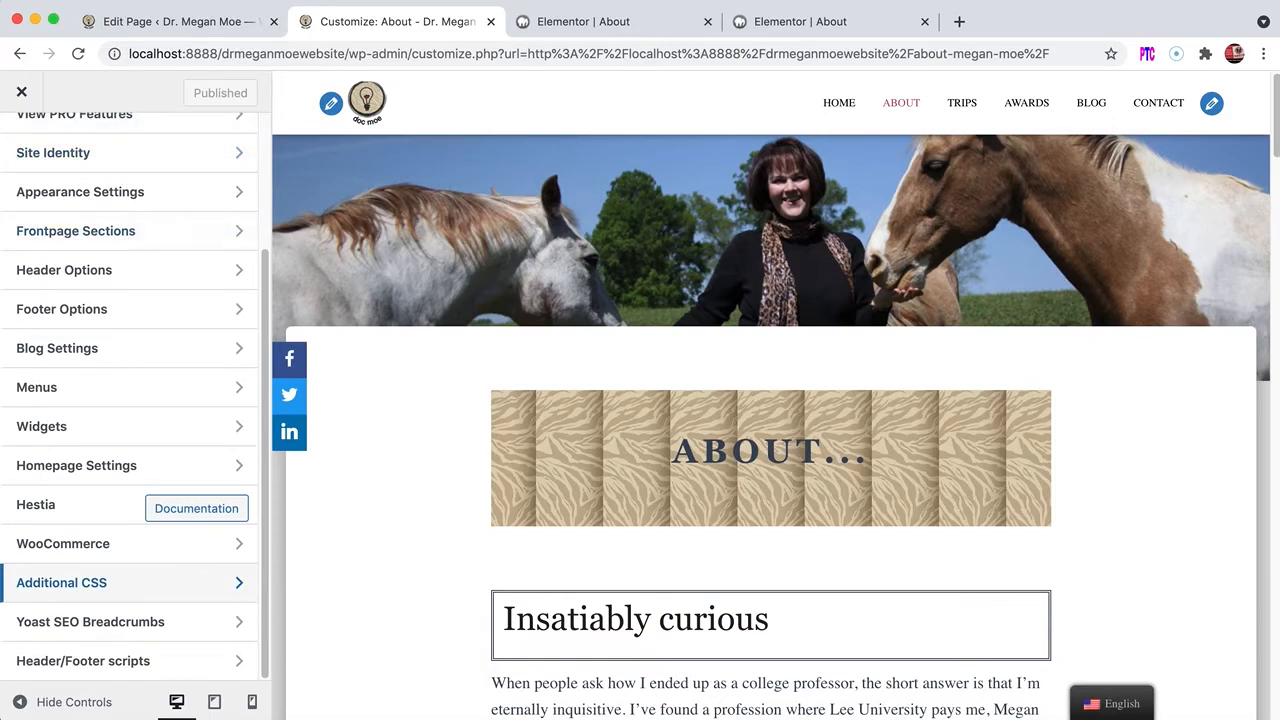
pyautogui.click(578, 28)
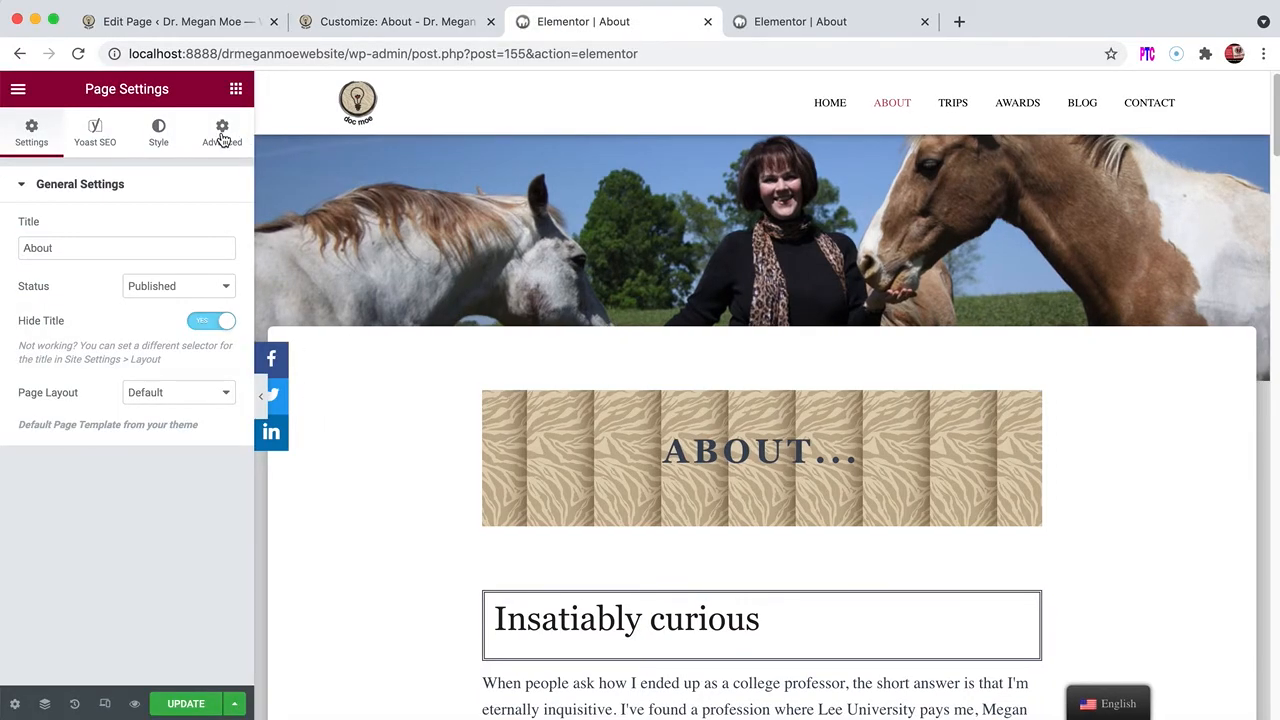